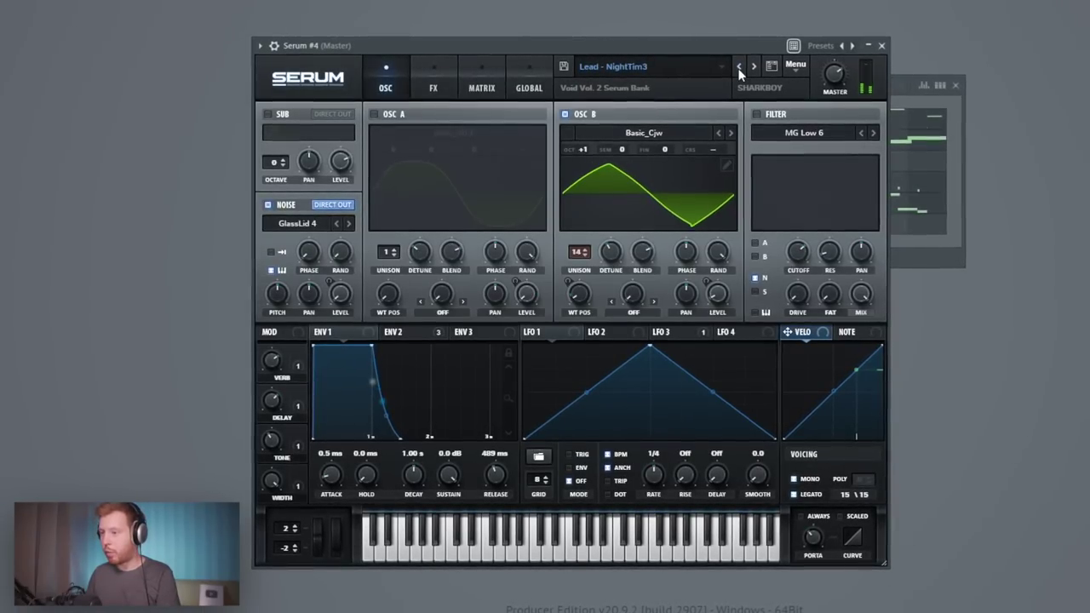
# Step: Load the Lead - Majik preset in Serum #4 and open that channel's piano roll
pyautogui.click(755, 65)
pyautogui.click(755, 64)
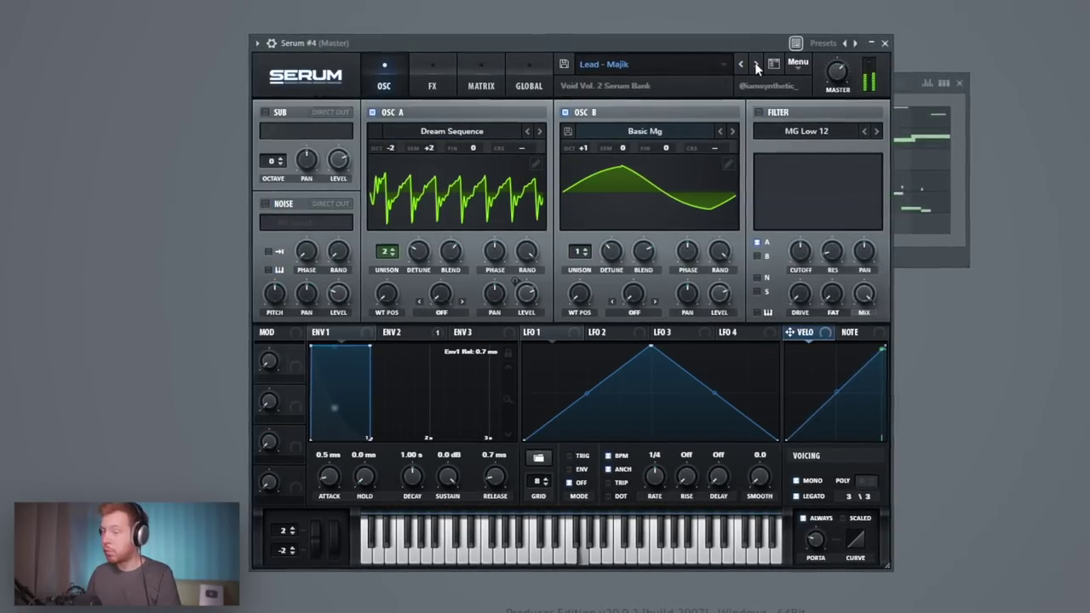
pyautogui.click(957, 145)
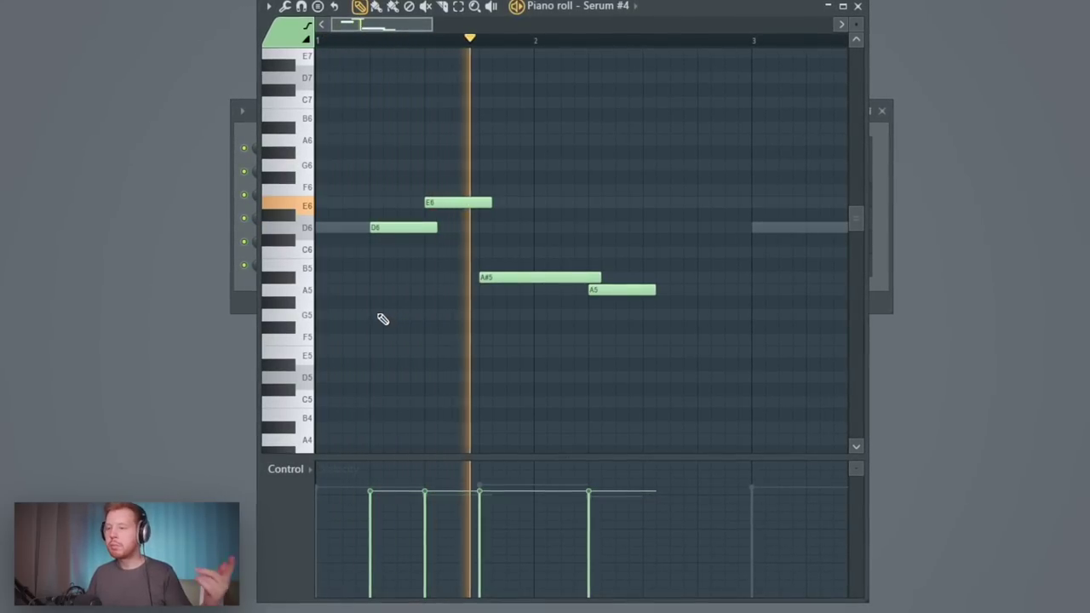
# Step: Try transposing the Serum #4 melody down one octave, play it back, and undo the transposition
pyautogui.press('space')
pyautogui.hotkey('ctrl', 'Down')
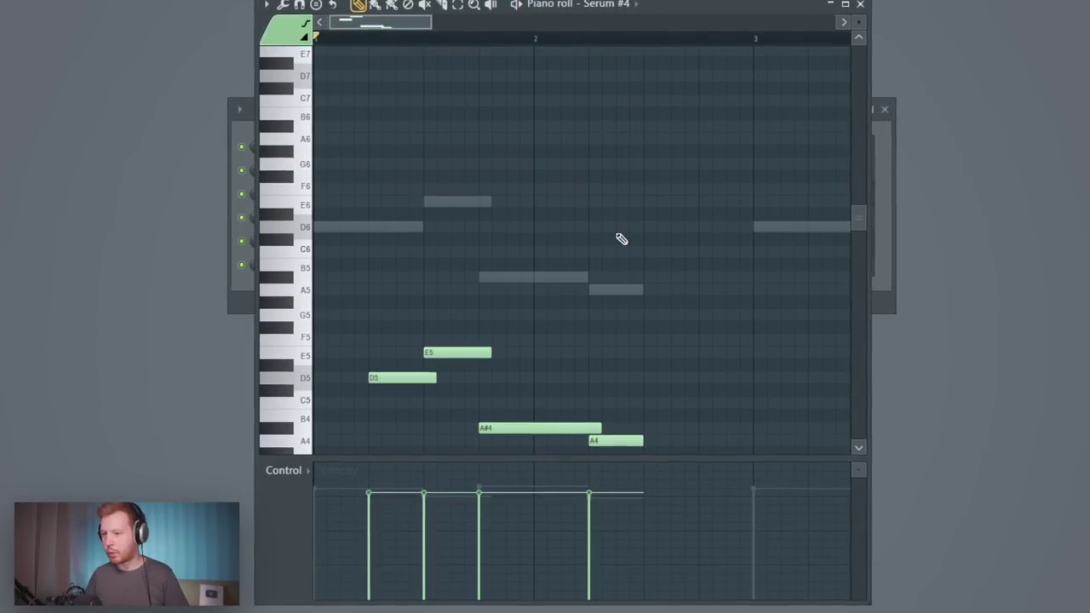
pyautogui.keyDown('ctrl'); pyautogui.rightClick(621, 238); pyautogui.keyUp('ctrl')
pyautogui.press('space')
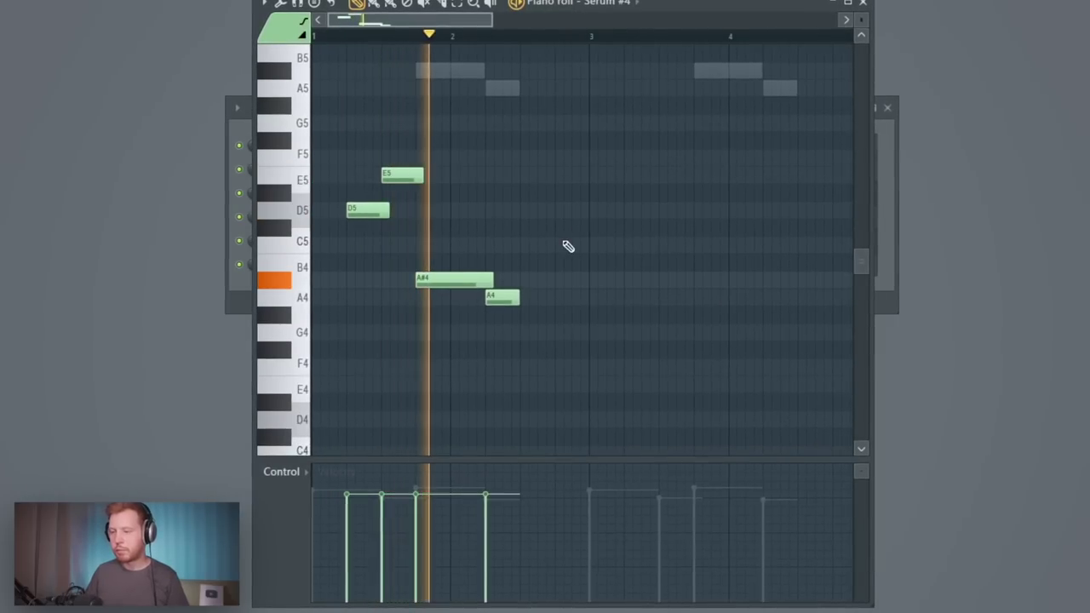
pyautogui.press('space')
pyautogui.hotkey('ctrl', 'z')
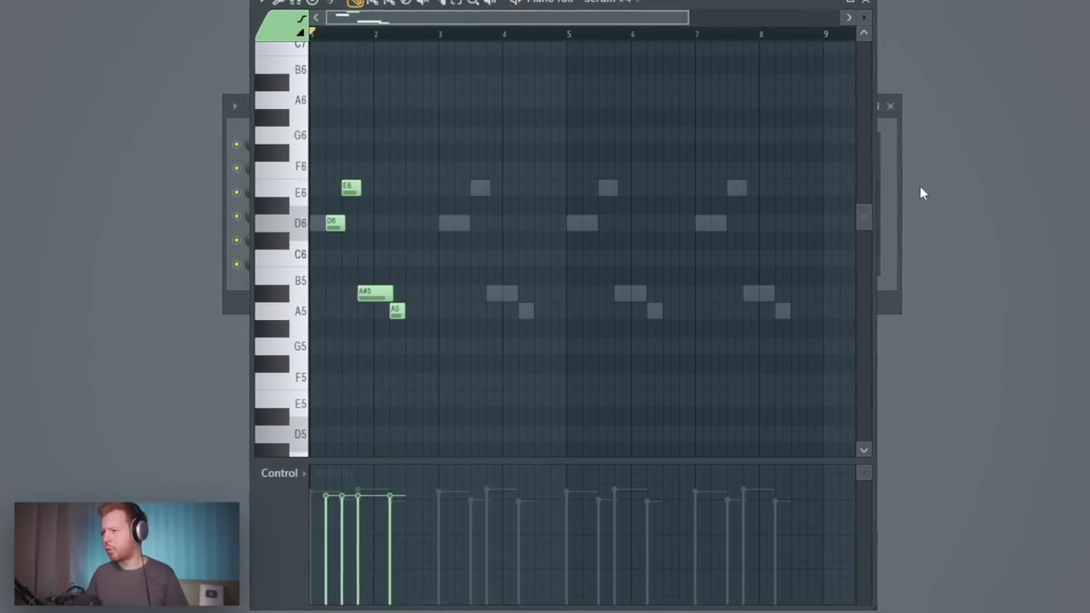
# Step: Select the Serum #3 channel in the channel rack and play the pattern to compare the layers
pyautogui.click(897, 184)
pyautogui.press('Up')
pyautogui.press('KP_Subtract')
pyautogui.hotkey('ctrl', 'c')
pyautogui.press('KP_Add')
pyautogui.hotkey('ctrl', 'v')
pyautogui.press('space')
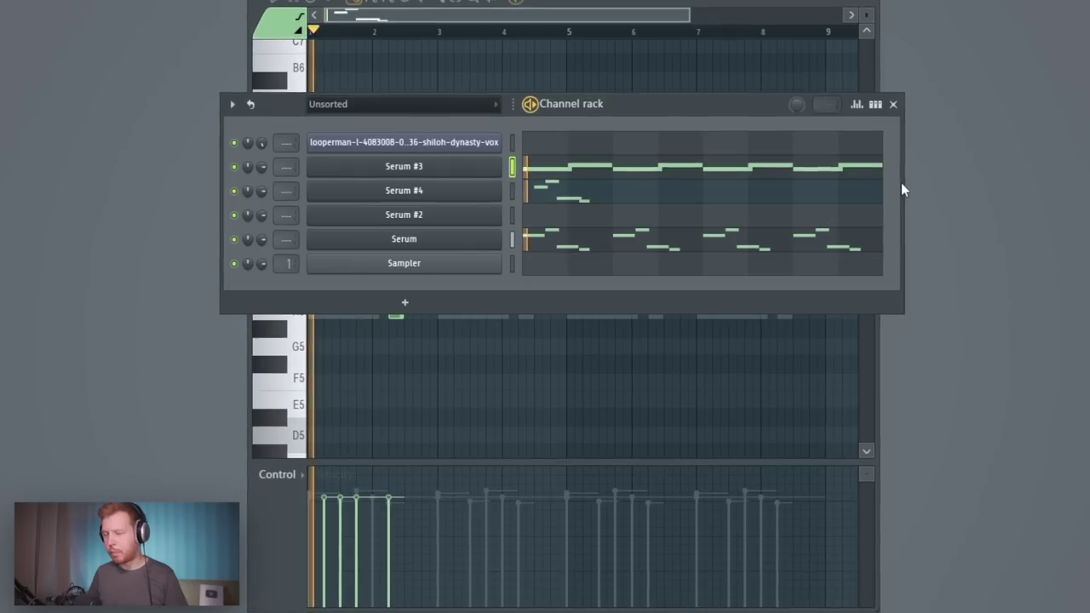
# Step: Stop playback and duplicate the selected two-bar E5, A#4, A4 phrase in the Serum #4 piano roll
pyautogui.press('space')
pyautogui.click(580, 209)
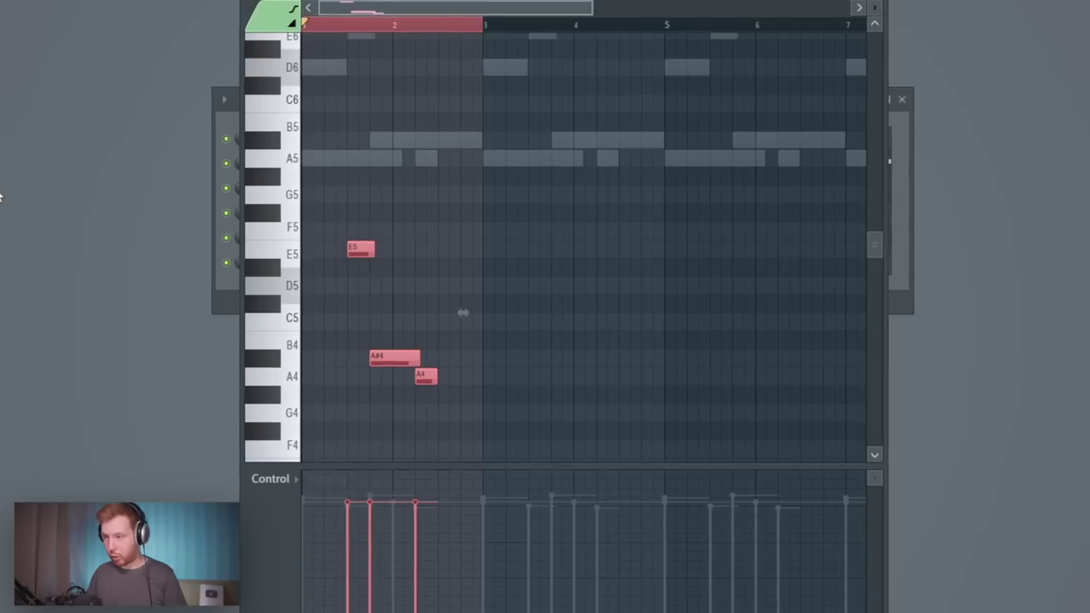
pyautogui.hotkey('ctrl', 'b')
# Step: Add a short A#5 note and an A5 note in bar 4 of the Serum #4 melody, and play the pattern
pyautogui.click(494, 25)
pyautogui.scroll(4, 573, 314)
pyautogui.moveTo(571, 311)
pyautogui.mouseDown()
pyautogui.moveTo(560, 309)
pyautogui.moveTo(573, 293)
pyautogui.mouseUp()
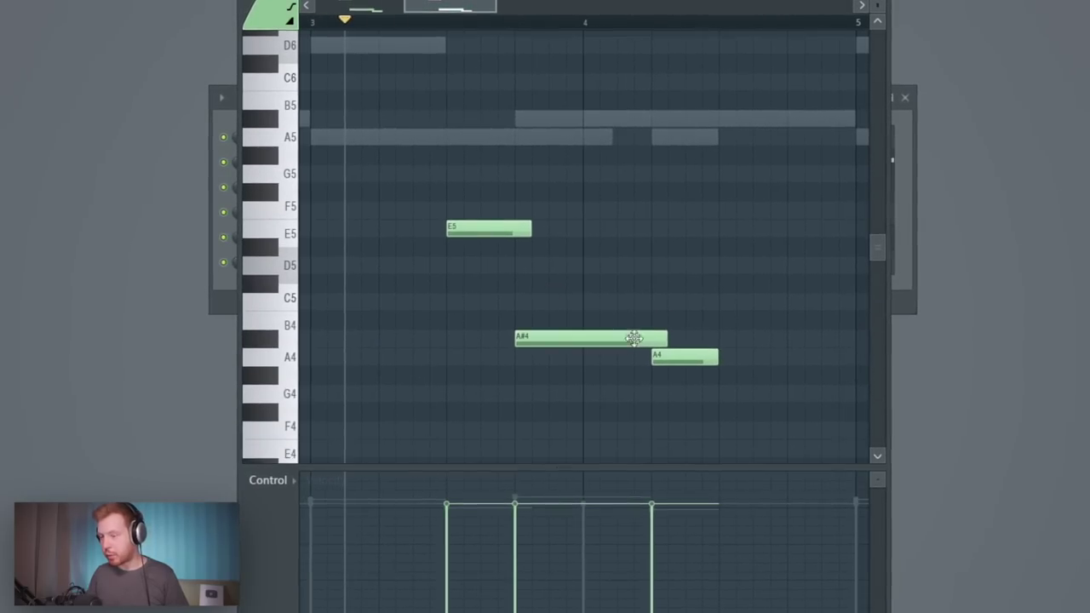
pyautogui.moveTo(635, 339); pyautogui.dragTo(587, 270)
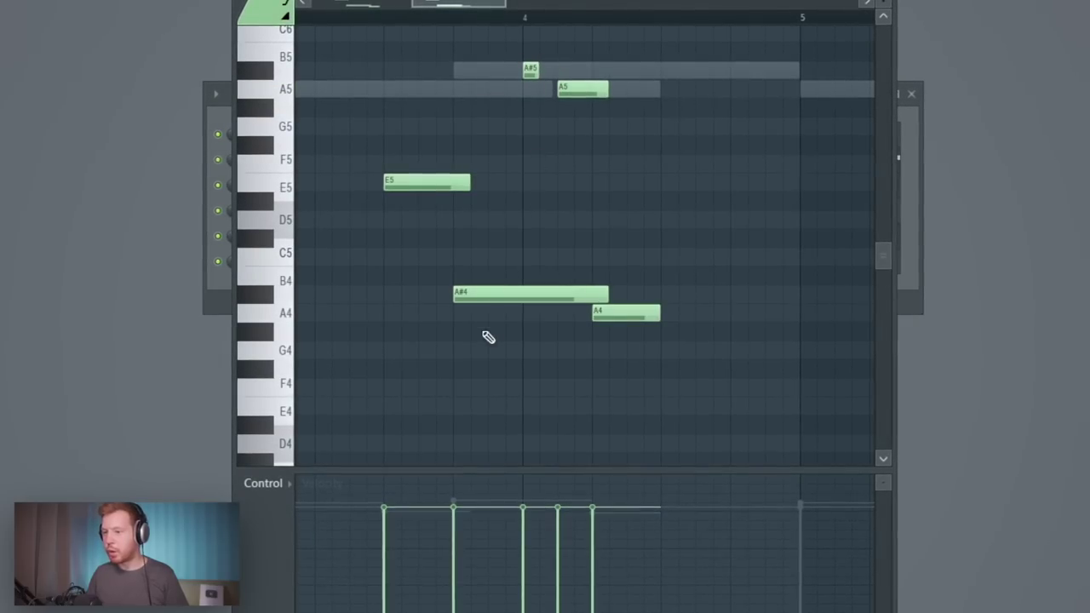
pyautogui.press('space')
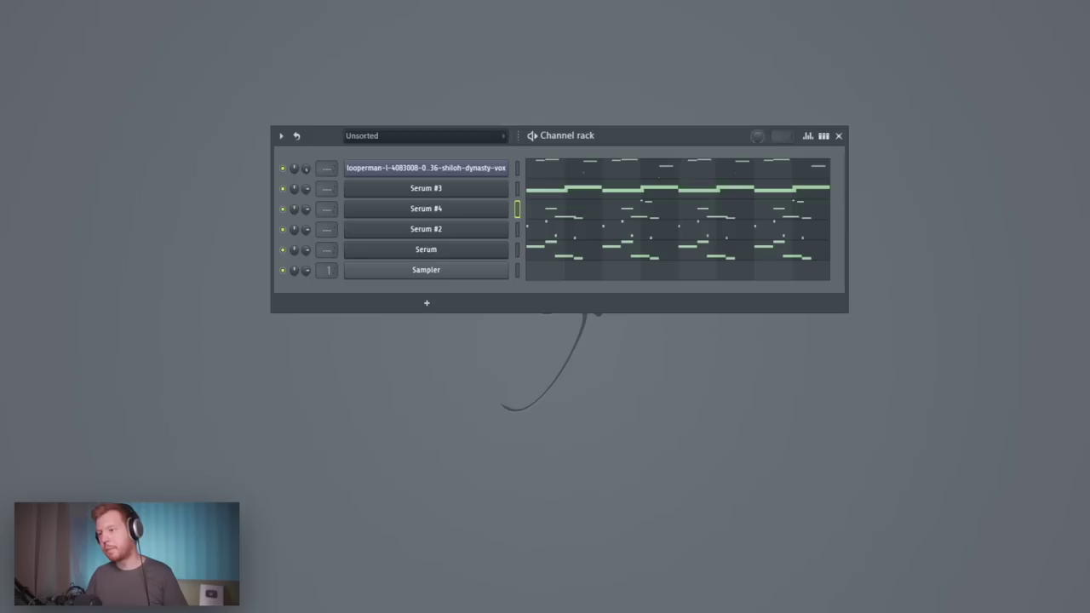
pyautogui.press('space')
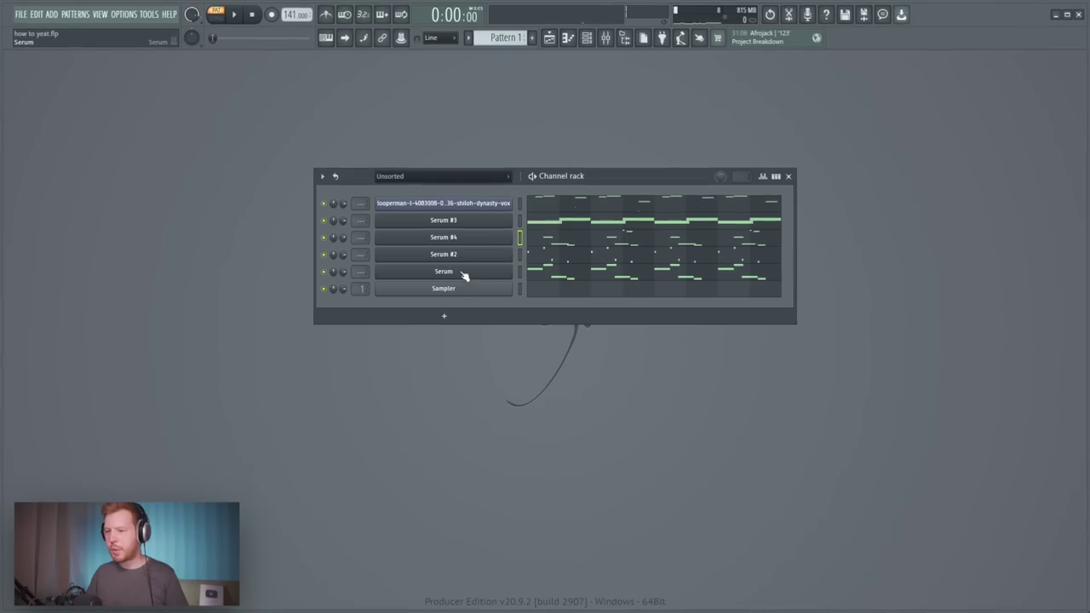
# Step: Insert a new Serum instance into the channel rack between Serum #2 and Serum
pyautogui.rightClick(514, 271)
pyautogui.moveTo(534, 360)
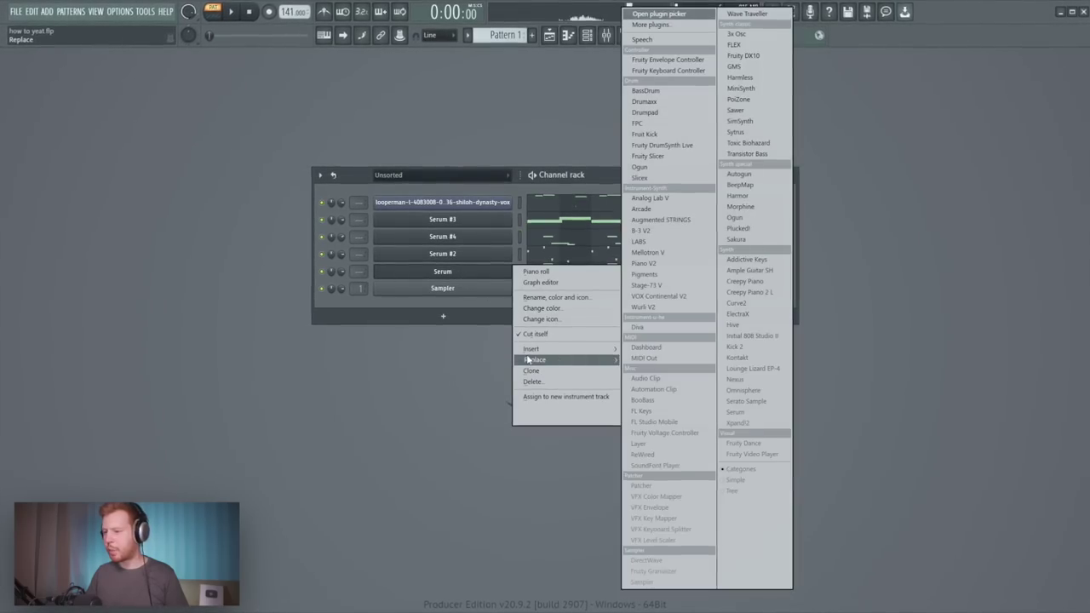
pyautogui.click(736, 412)
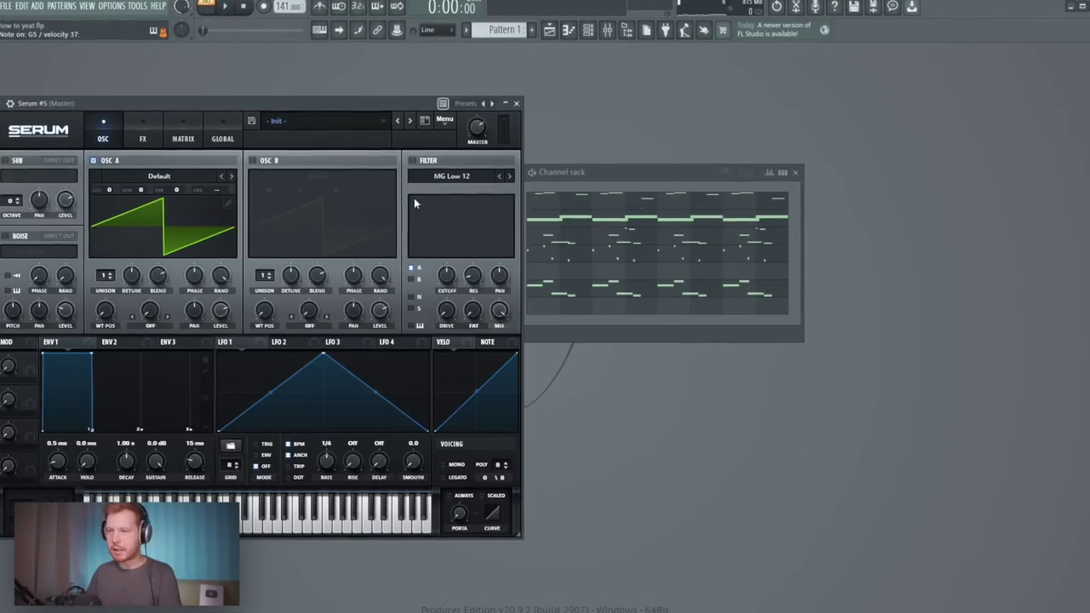
# Step: Load the BASS - Rupture preset from the Adapt Serum Bank into Serum #5 and close the synth
pyautogui.click(481, 118)
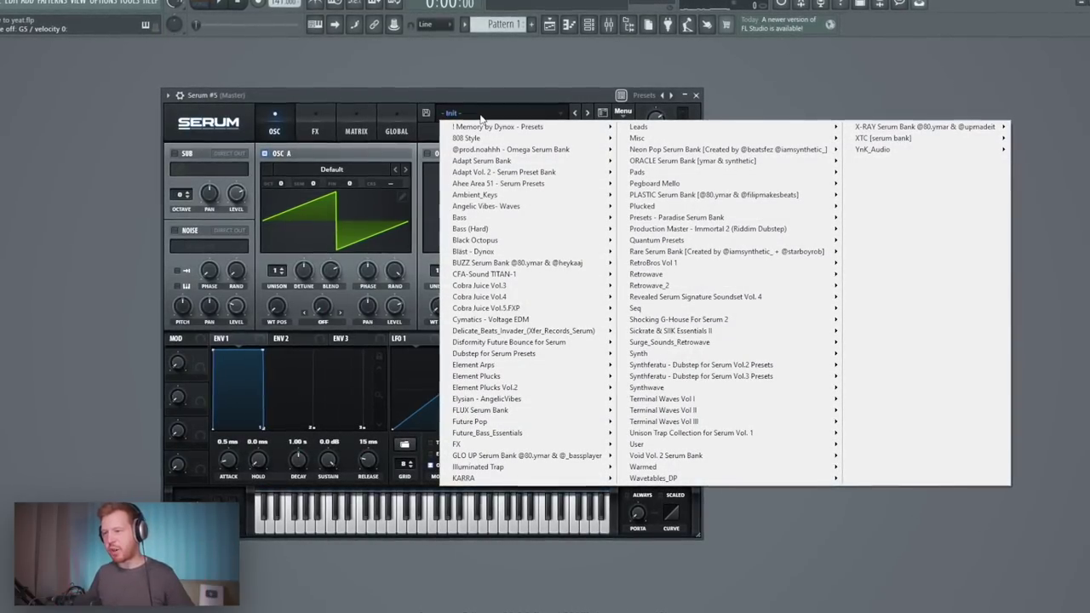
pyautogui.moveTo(513, 140)
pyautogui.moveTo(481, 159)
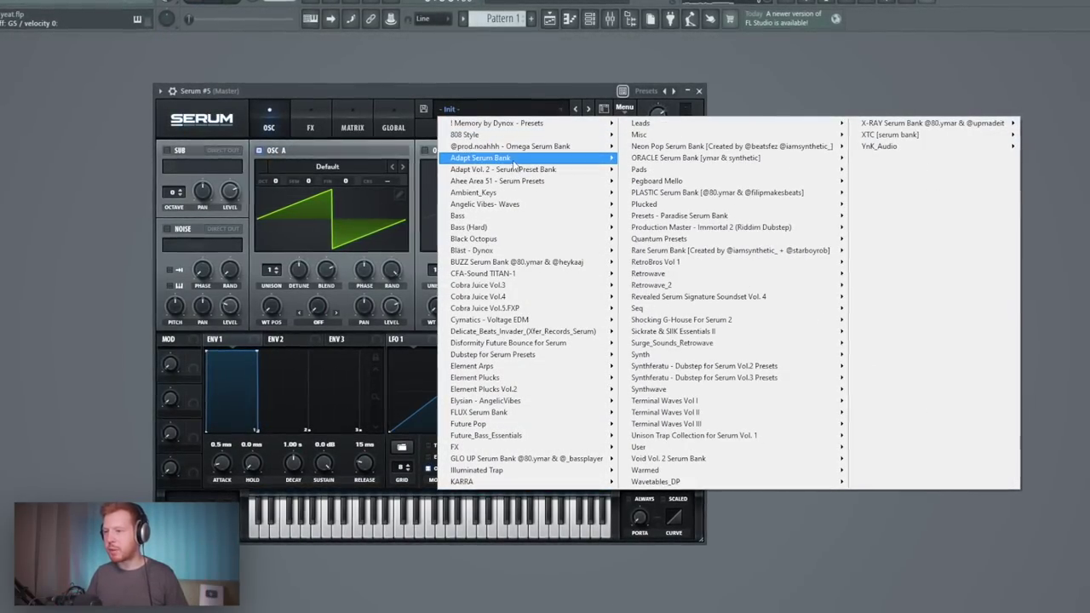
pyautogui.moveTo(677, 146)
pyautogui.click(673, 228)
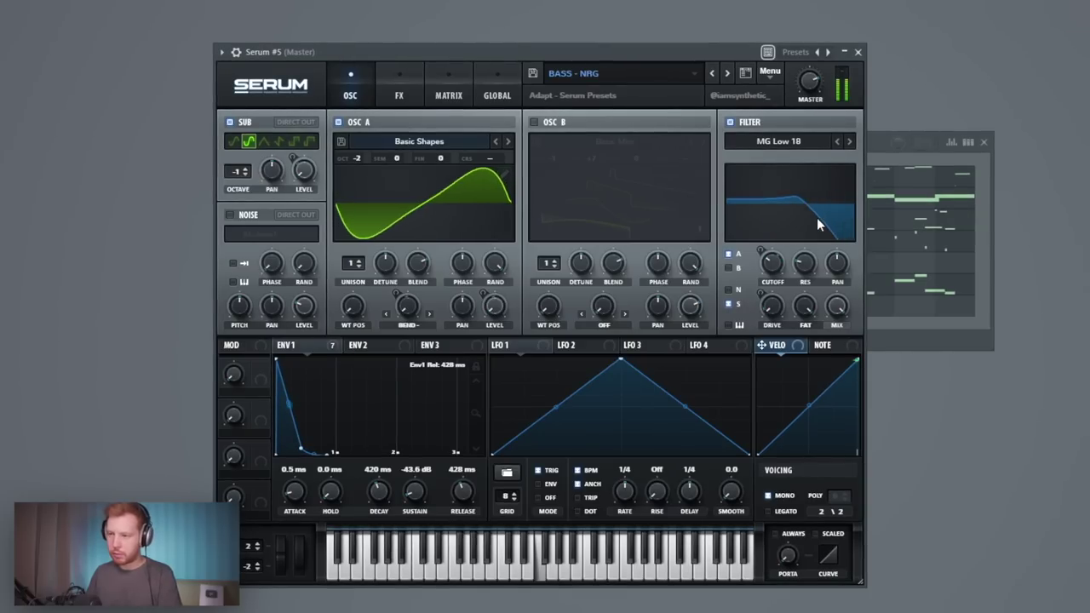
pyautogui.click(727, 74)
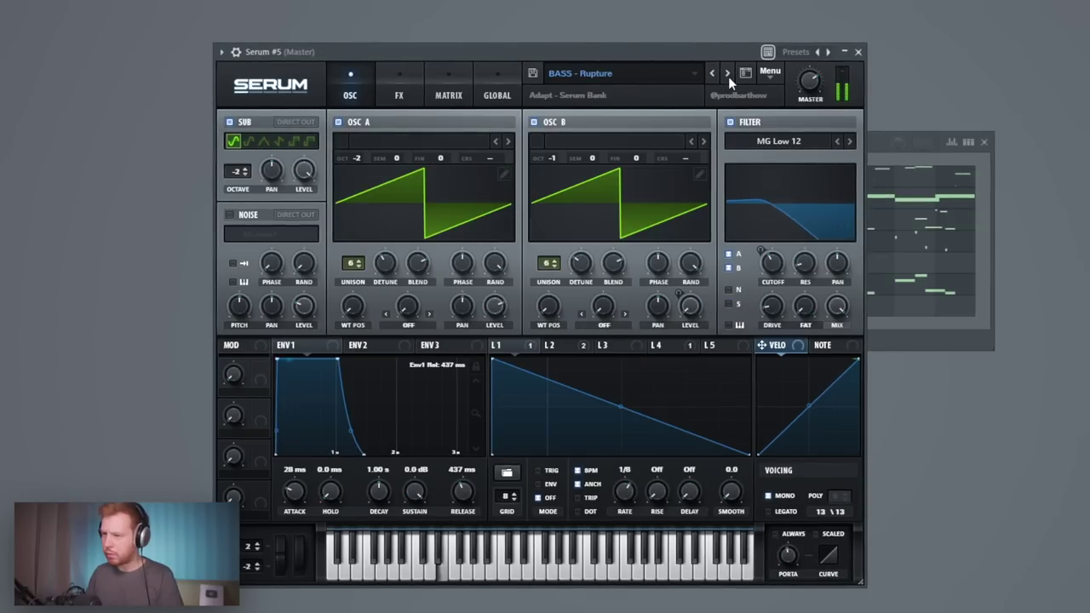
pyautogui.click(858, 51)
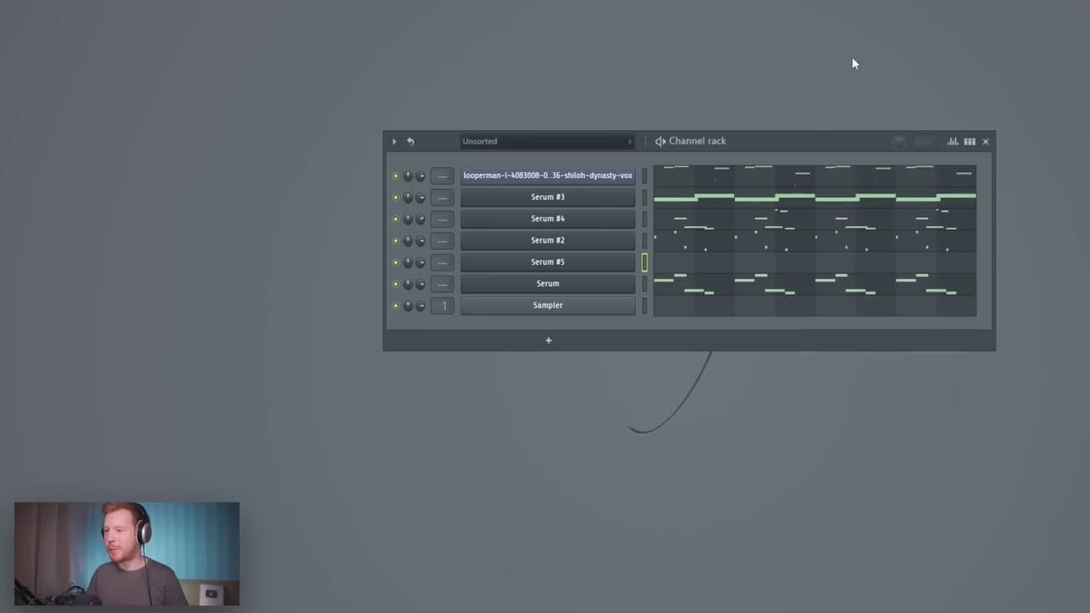
# Step: Transpose the Serum #5 bass notes down one octave, play them back, and close the piano roll
pyautogui.click(676, 272)
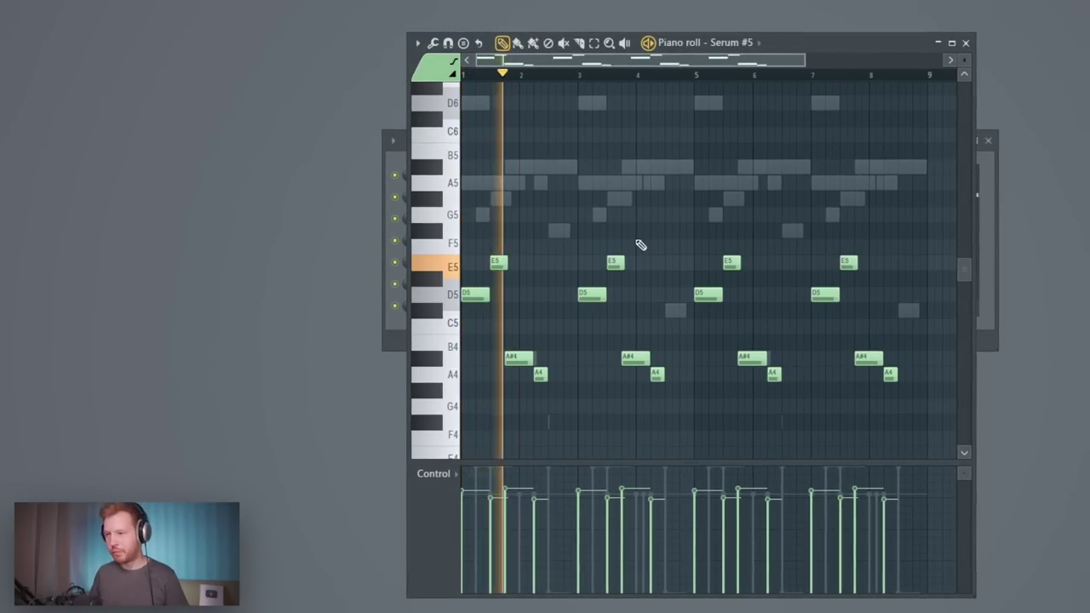
pyautogui.press('space')
pyautogui.press('space')
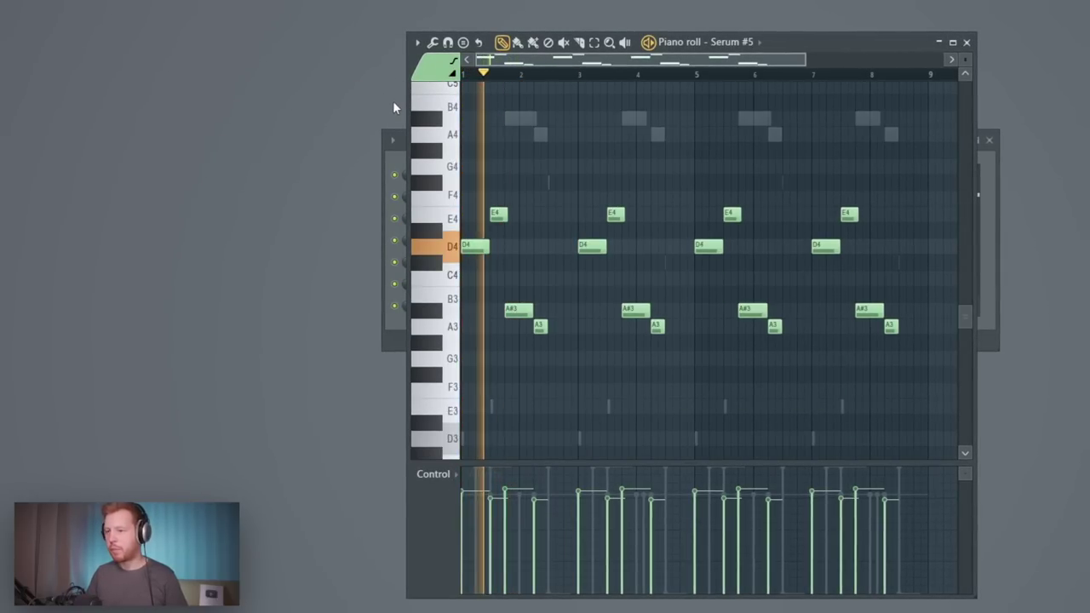
pyautogui.click(967, 41)
# Step: Set the Env 1 release in Serum #5 to 28 ms and close the synth
pyautogui.click(599, 269)
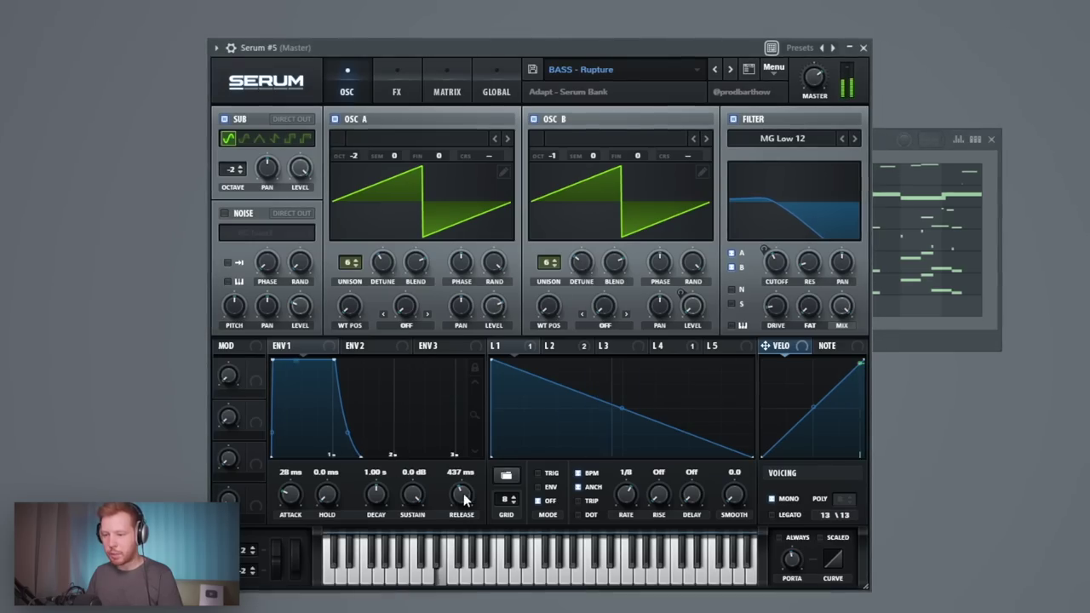
pyautogui.moveTo(457, 526); pyautogui.dragTo(456, 524)
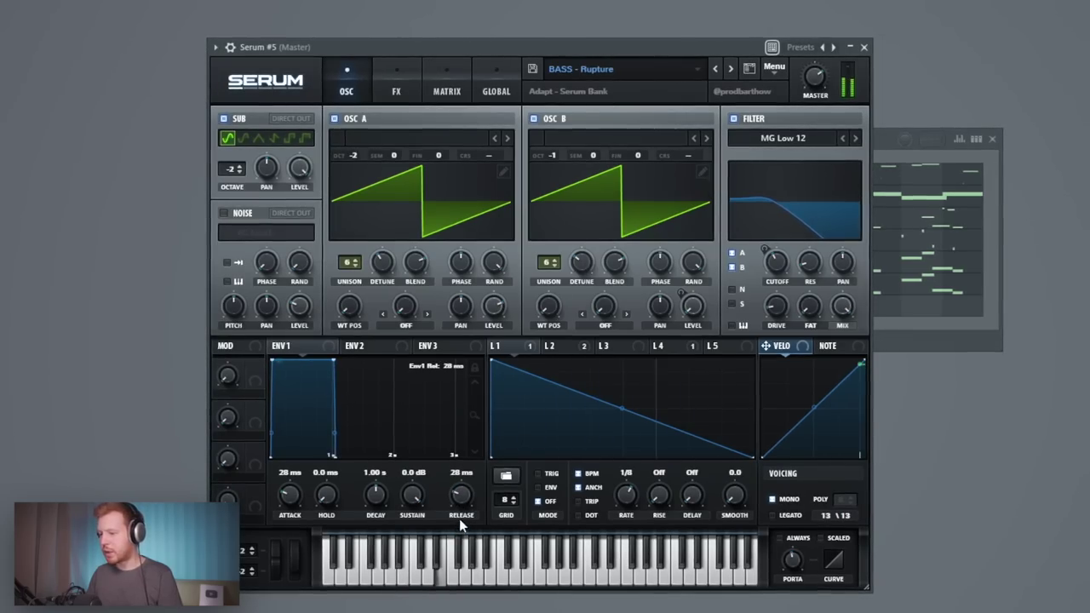
pyautogui.click(865, 47)
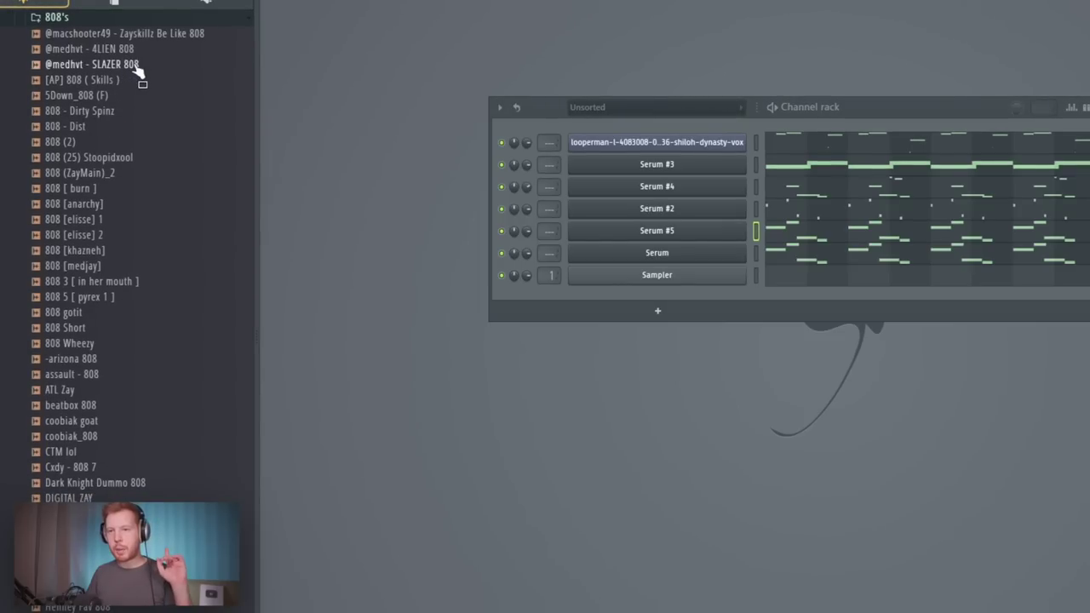
# Step: Add the SLAZER 808 sample as a new channel and place two consecutive D5 notes at the start of its piano roll
pyautogui.moveTo(133, 68); pyautogui.dragTo(723, 297)
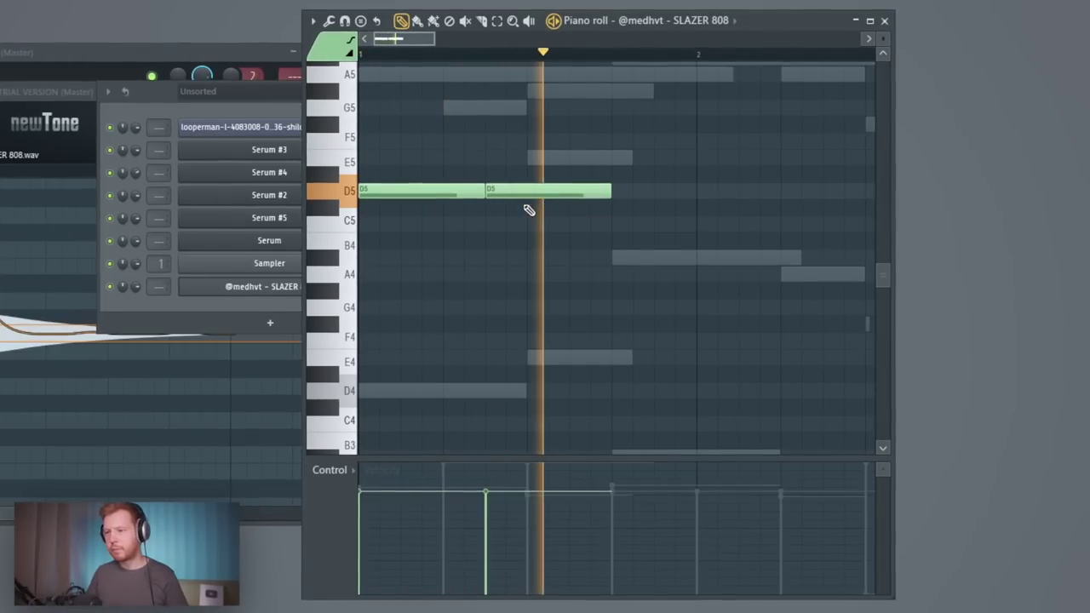
pyautogui.press('space')
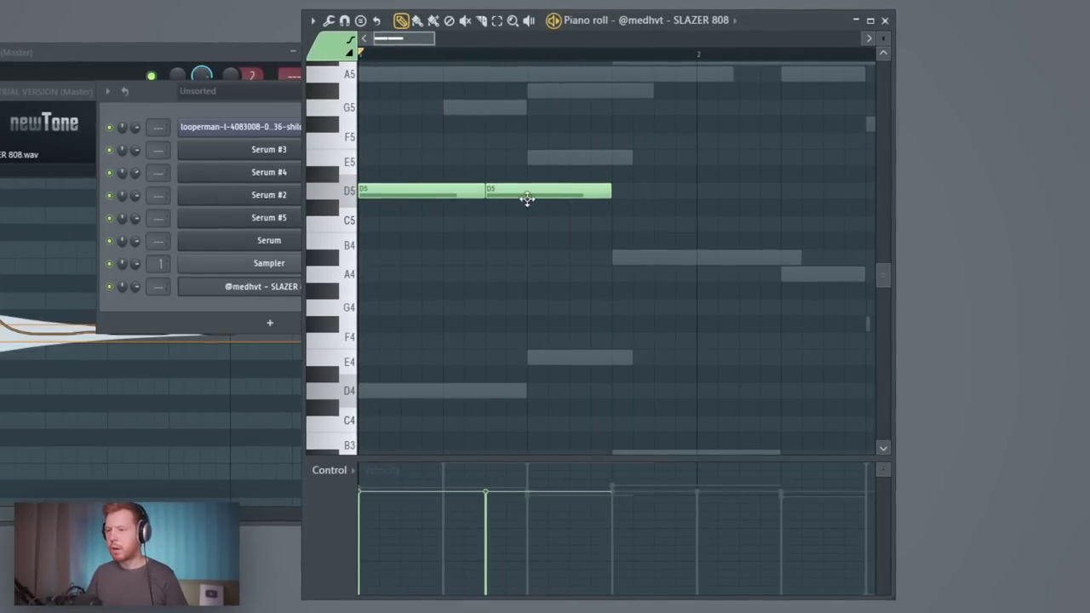
pyautogui.moveTo(535, 160); pyautogui.dragTo(523, 203)
pyautogui.press('space')
pyautogui.rightClick(550, 269)
pyautogui.press('space')
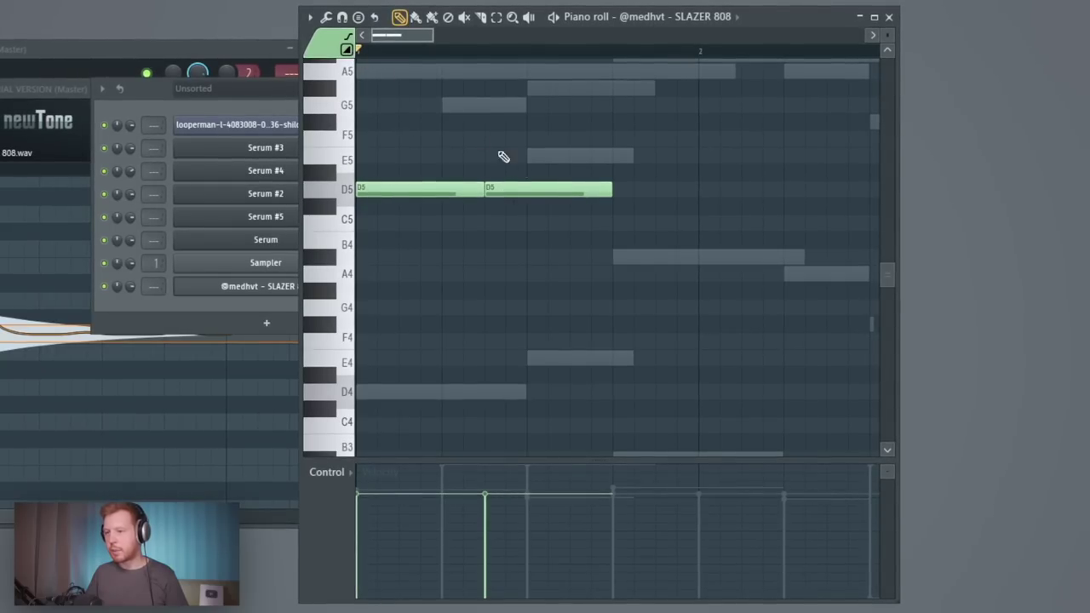
# Step: Add a short E5 slide note over the second D5 note of the 808 and play it back
pyautogui.moveTo(527, 168); pyautogui.dragTo(528, 155)
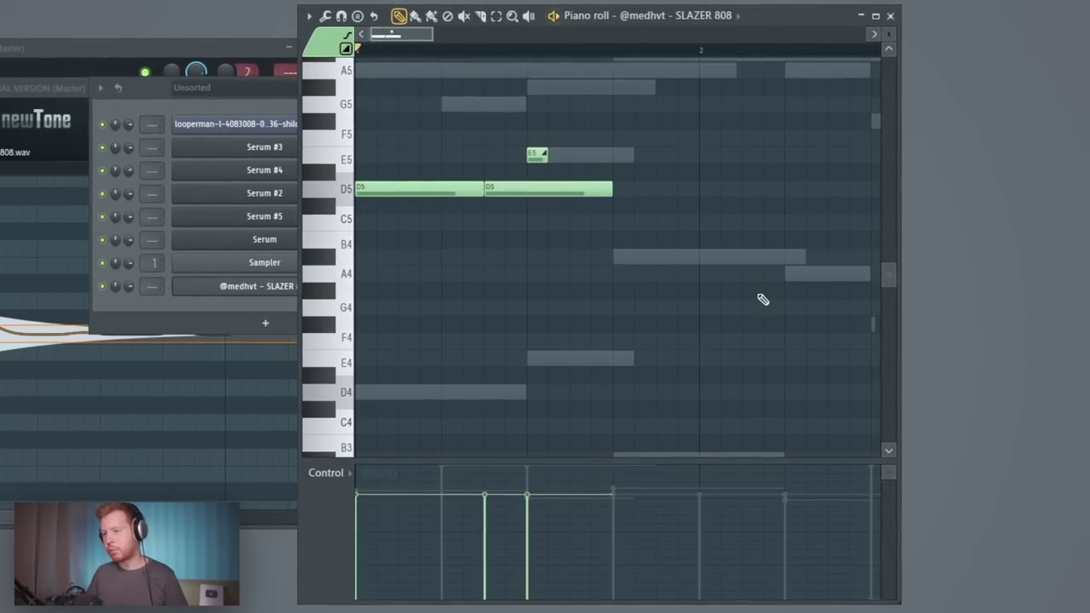
pyautogui.press('space')
pyautogui.scroll(-3, 648, 289)
pyautogui.press('space')
pyautogui.press('space')
# Step: Add A#4 and A4 notes after the D5 pair, extending the A#4 up to a shortened A4
pyautogui.click(504, 223)
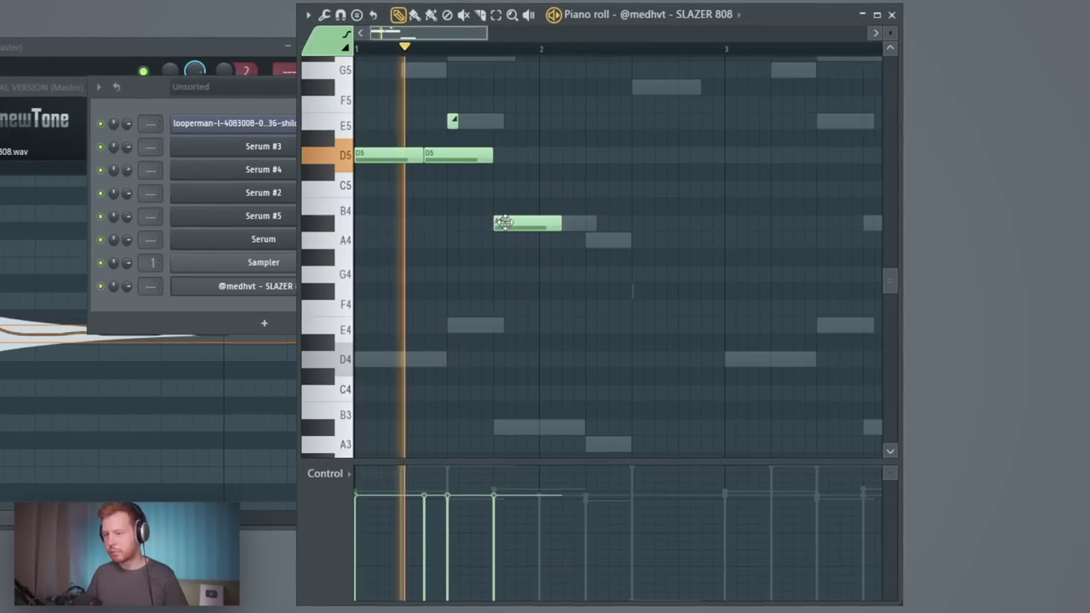
pyautogui.click(591, 240)
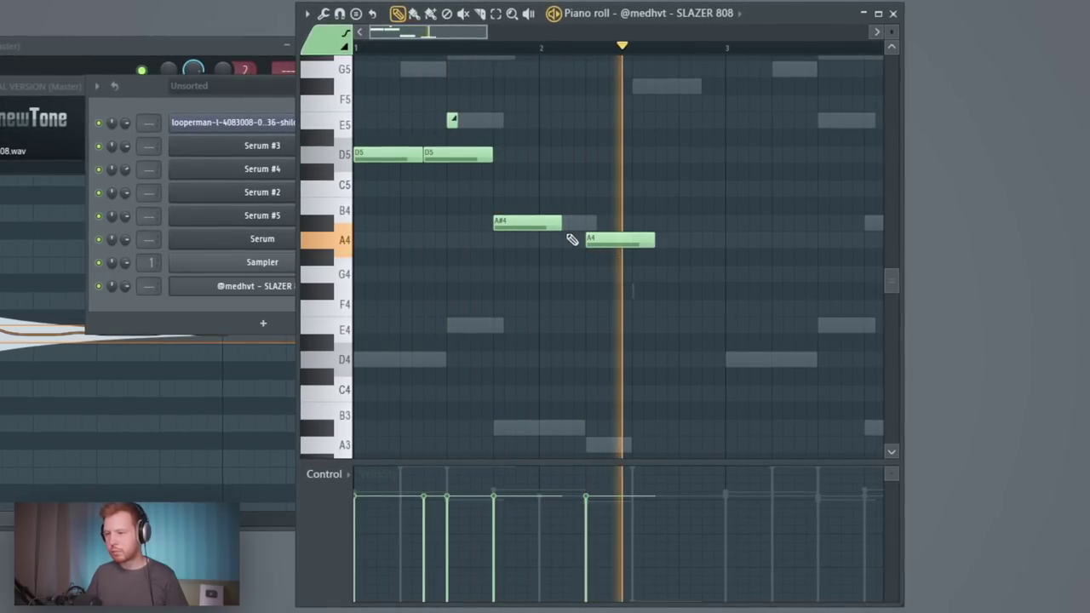
pyautogui.moveTo(558, 224); pyautogui.dragTo(580, 229)
pyautogui.moveTo(650, 242); pyautogui.dragTo(627, 243)
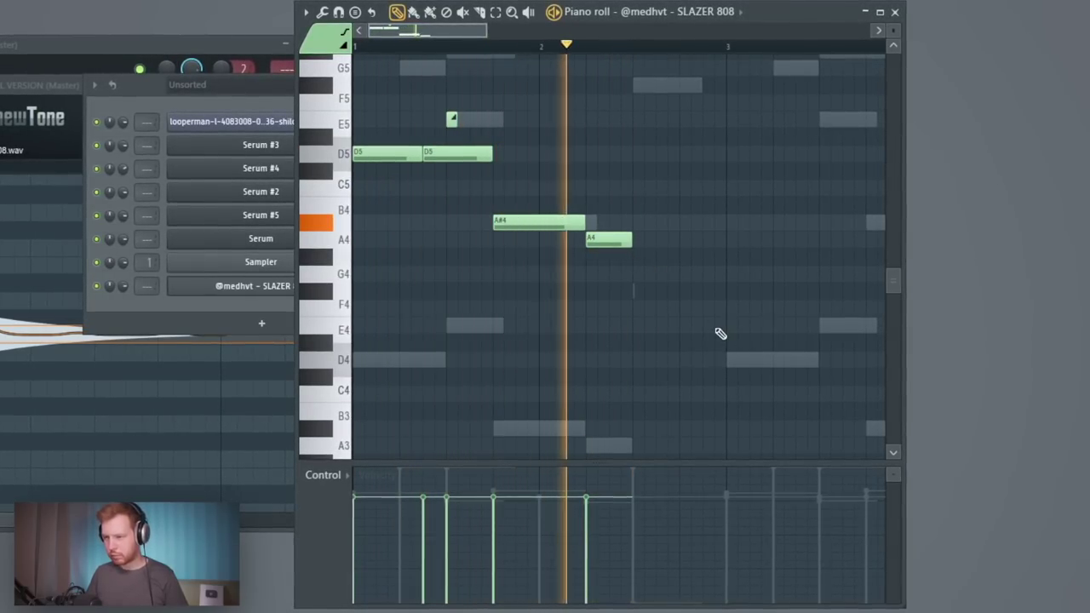
# Step: Repeat the two-bar 808 phrase across eight bars with two short A4 hits ending bars 4 and 8, and close the piano roll
pyautogui.moveTo(711, 333); pyautogui.dragTo(403, 167)
pyautogui.click(570, 241)
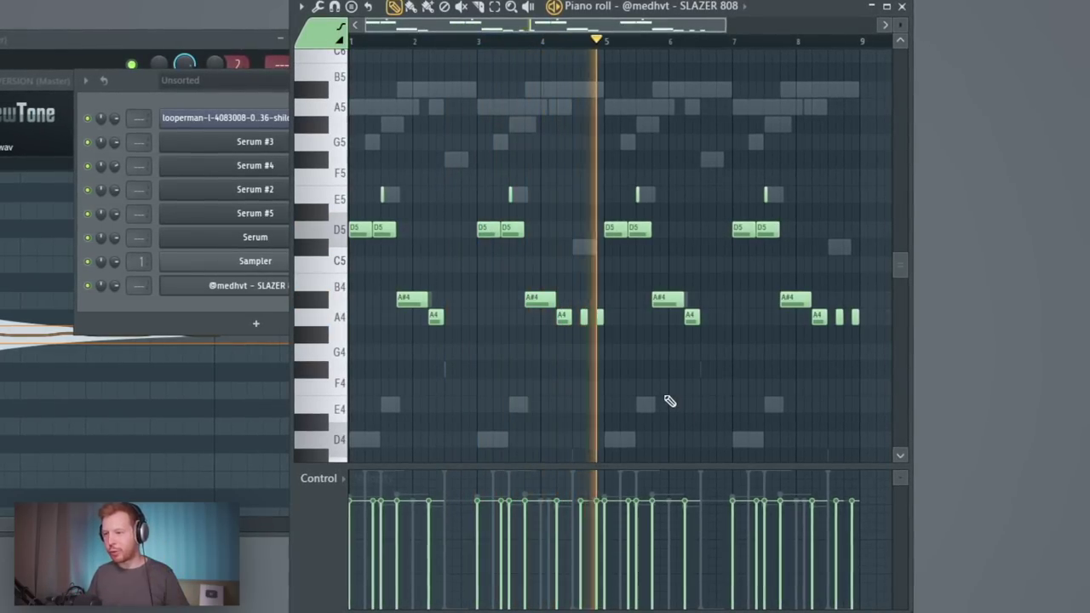
pyautogui.click(906, 8)
# Step: Load kHs Bitcrush into effect slot 3 of the Bass low mixer track
pyautogui.click(419, 115)
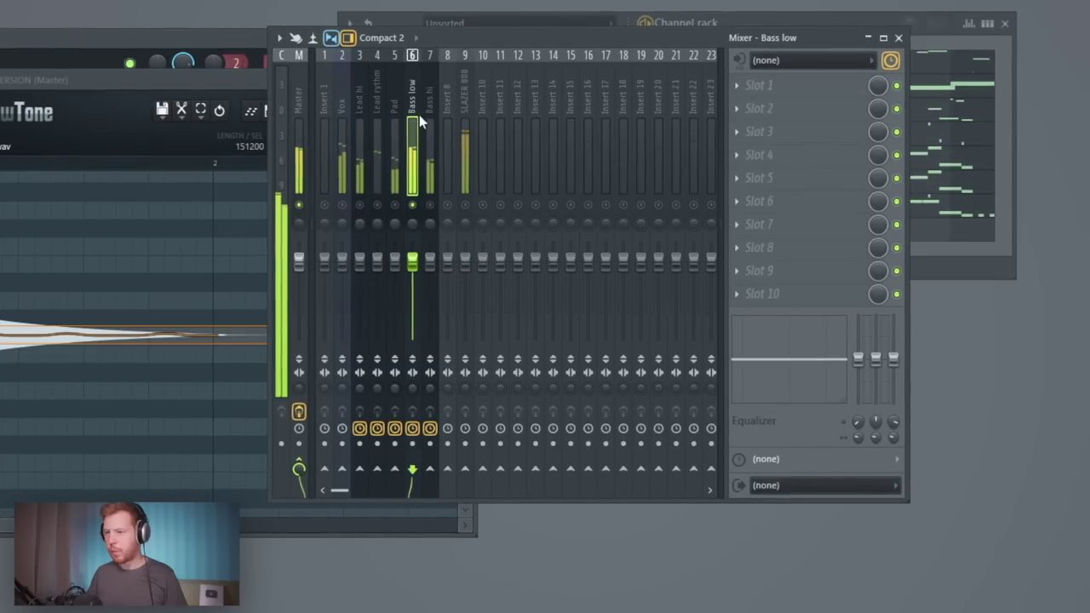
pyautogui.click(758, 136)
pyautogui.moveTo(760, 152)
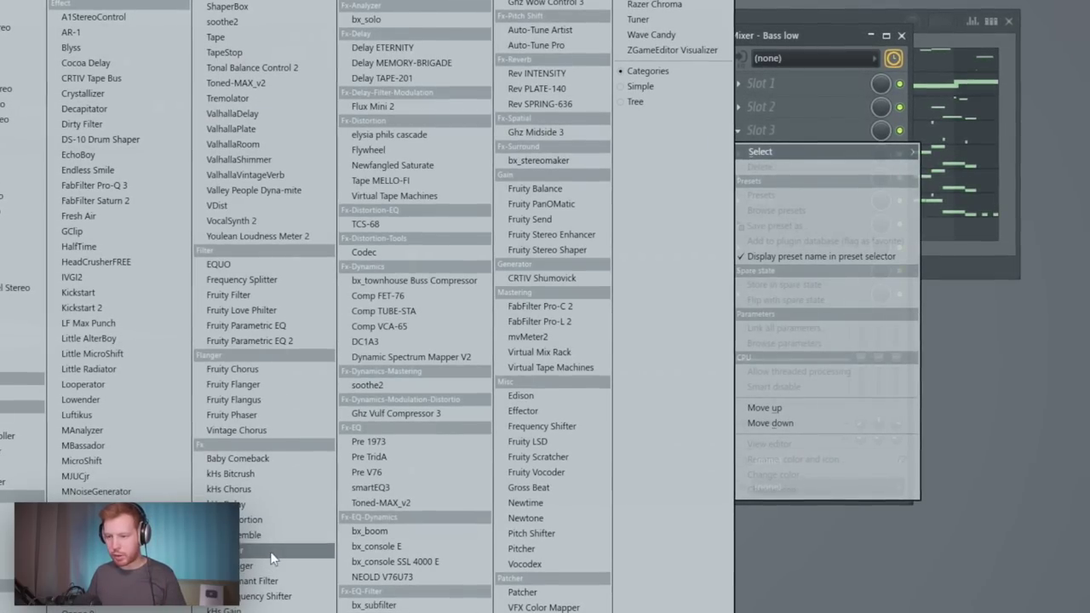
pyautogui.click(256, 474)
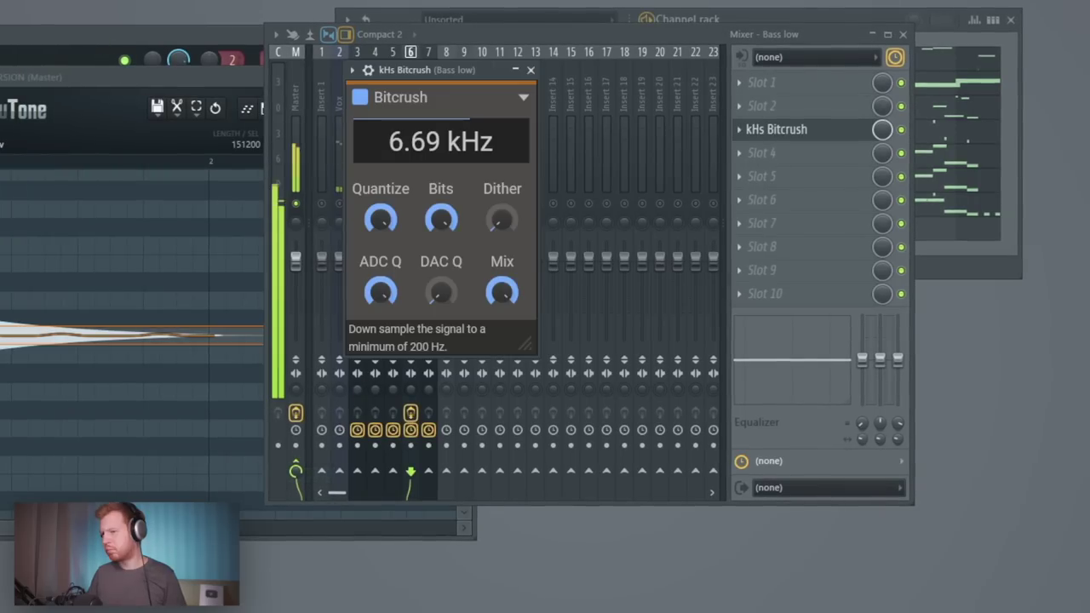
# Step: Add Little Radiator and GClip with 53% clip to slots 4 and 5 of Bass low, and lower the track to about -14.2 dB
pyautogui.click(762, 153)
pyautogui.moveTo(762, 174)
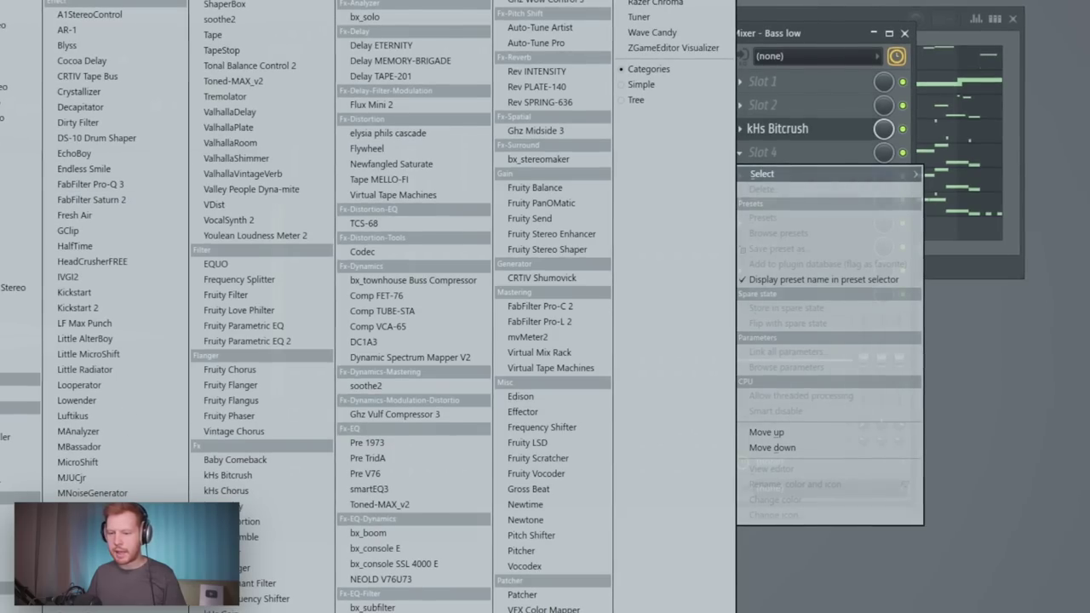
pyautogui.click(84, 369)
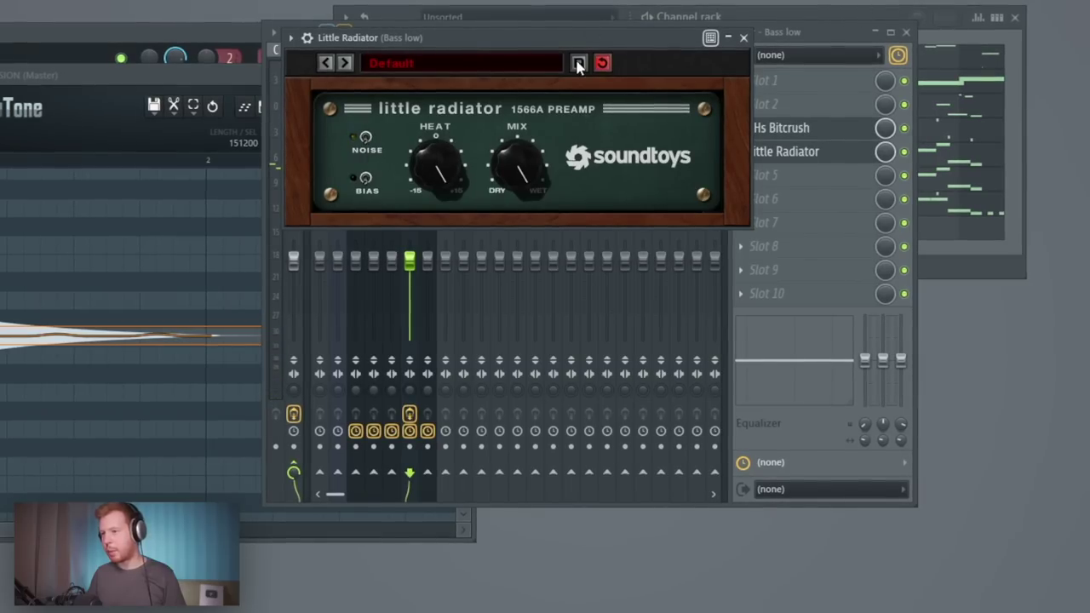
pyautogui.moveTo(552, 39); pyautogui.dragTo(594, 41)
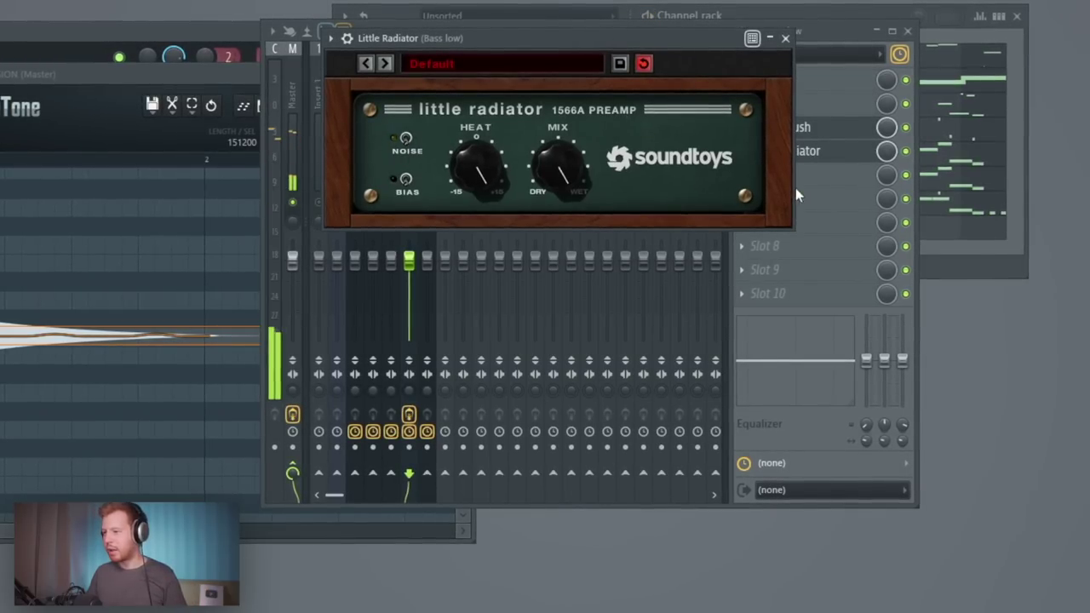
pyautogui.click(96, 230)
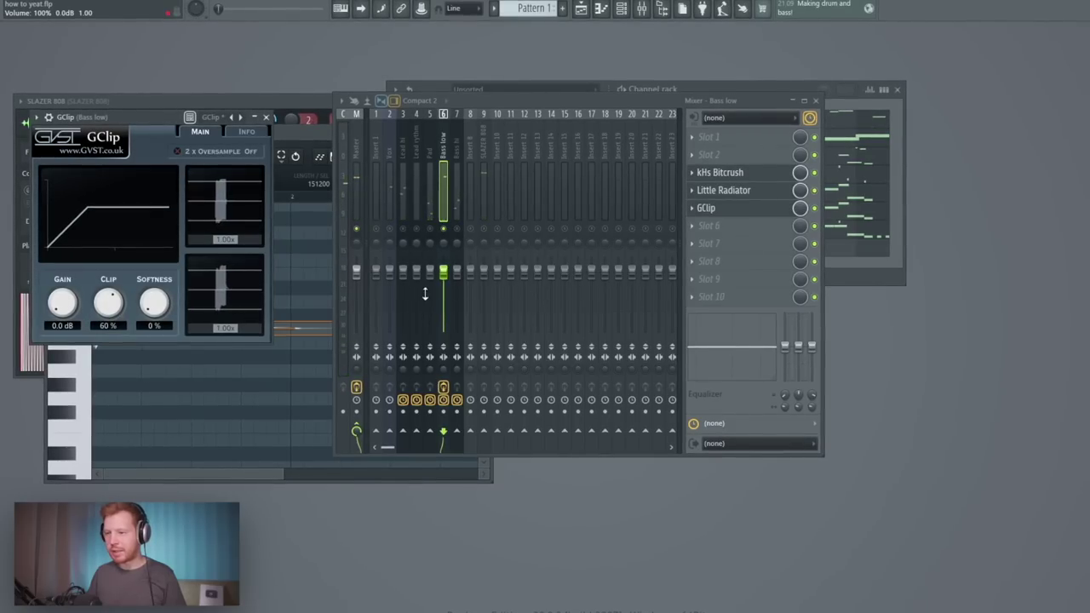
pyautogui.moveTo(443, 272); pyautogui.dragTo(444, 307)
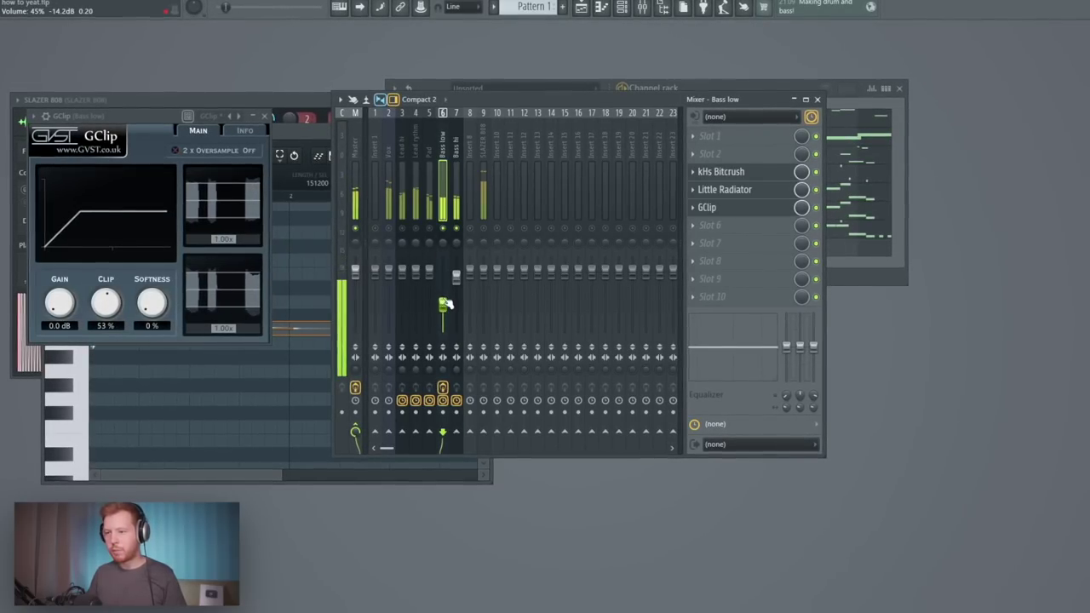
# Step: Add Little Radiator to slot 1 of the Bass hi track, raise its heat and set its mix to about 76.5%
pyautogui.click(724, 190)
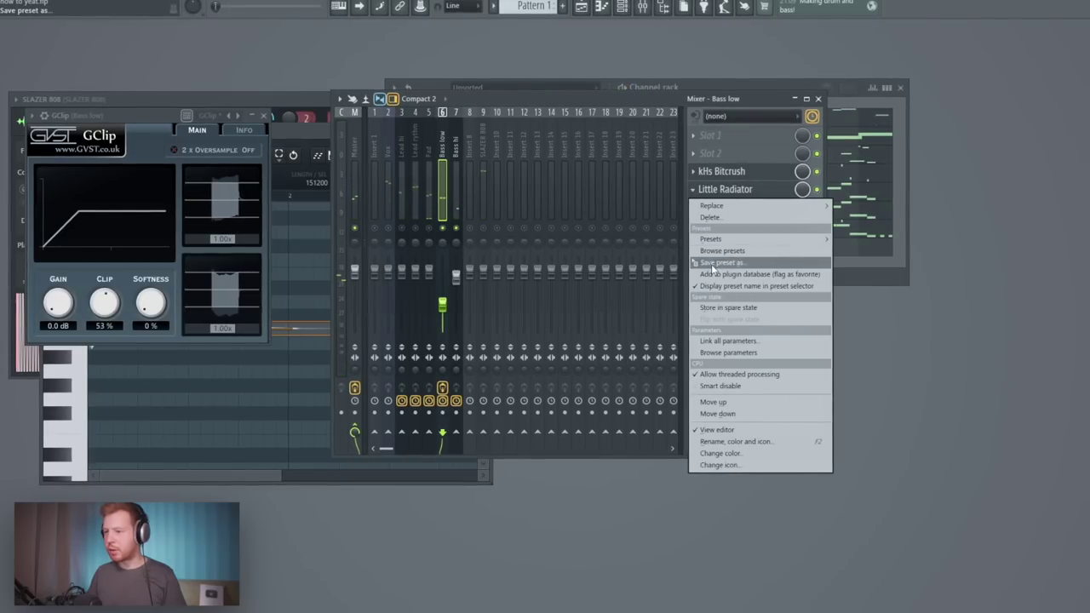
pyautogui.moveTo(720, 255); pyautogui.dragTo(462, 158)
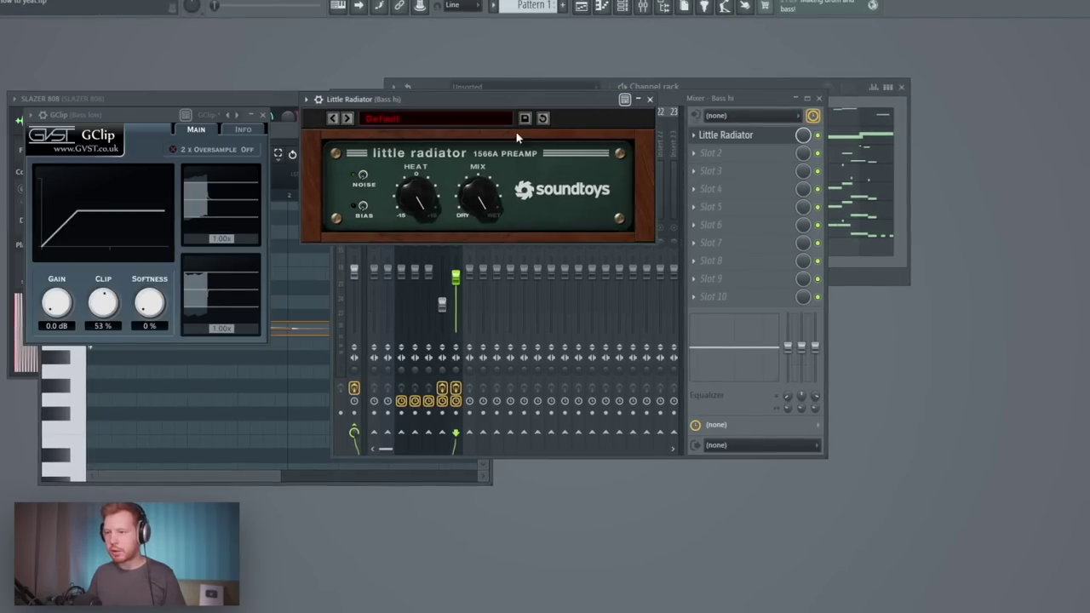
pyautogui.moveTo(478, 114); pyautogui.dragTo(603, 156)
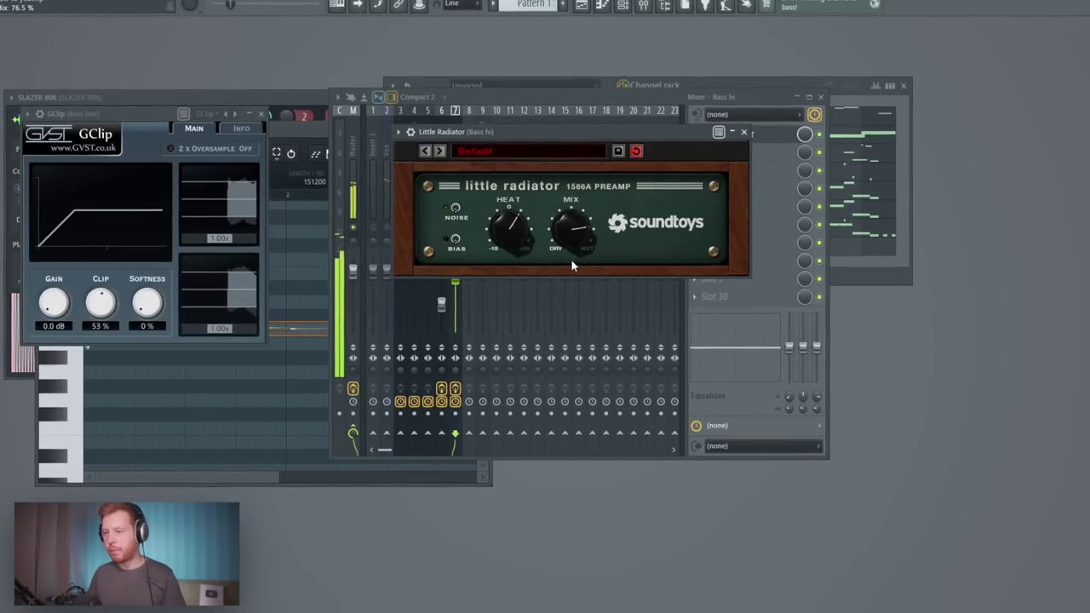
pyautogui.click(460, 242)
# Step: Lower the Vox track to about -2.0 dB and load RC-20 Retro Color into slot 2, with Digital and Space enabled and decay at 44%
pyautogui.moveTo(393, 271); pyautogui.dragTo(394, 281)
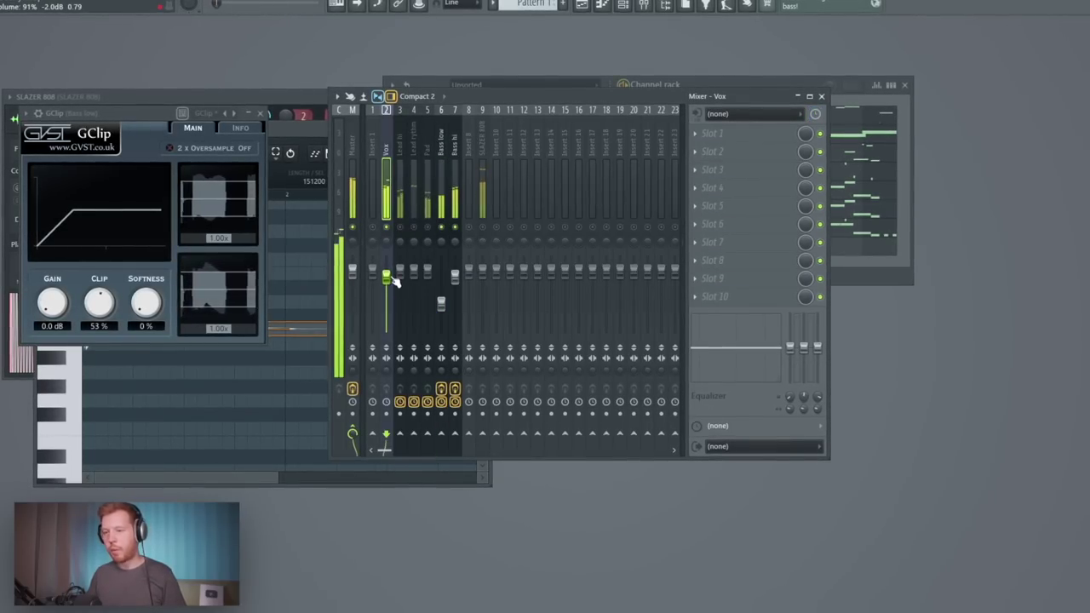
pyautogui.click(709, 168)
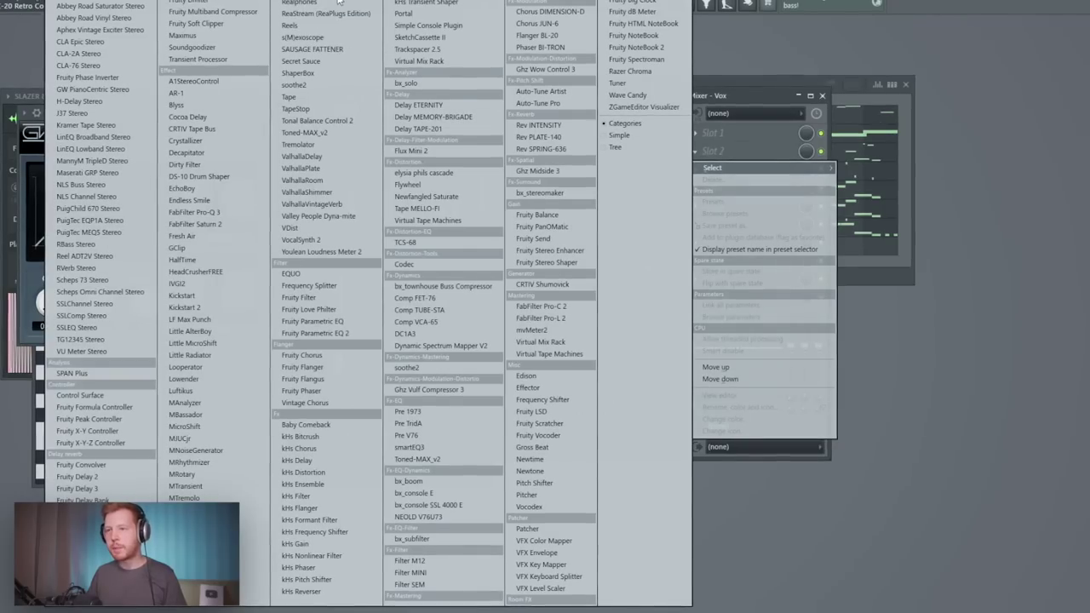
pyautogui.click(338, 2)
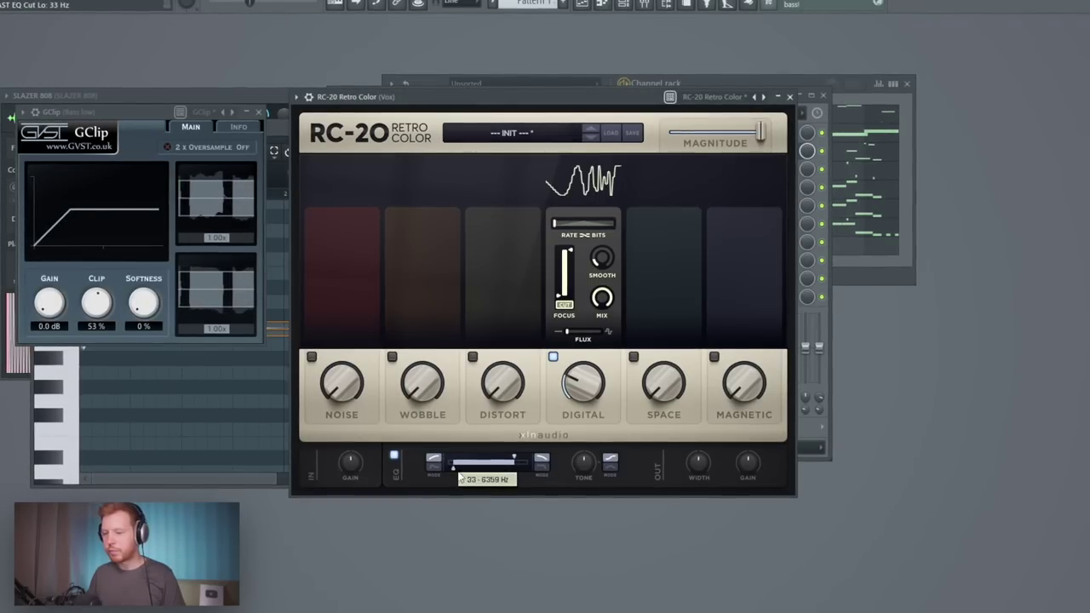
pyautogui.moveTo(666, 399); pyautogui.dragTo(677, 242)
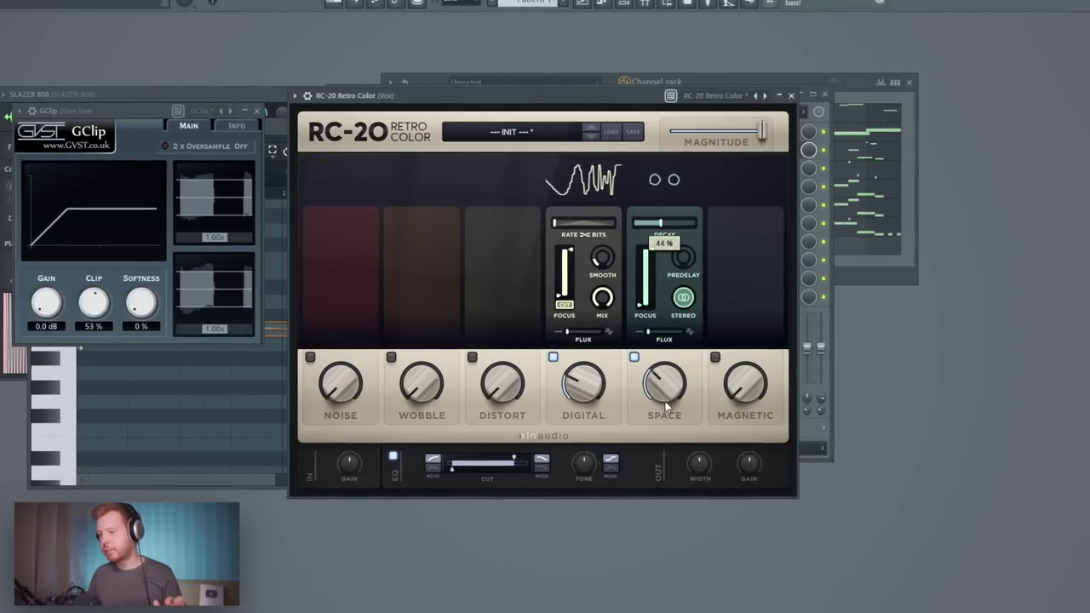
# Step: Close RC-20 Retro Color and lower the Lead hi, Lead rythm and Pad faders to balance the mix
pyautogui.click(792, 94)
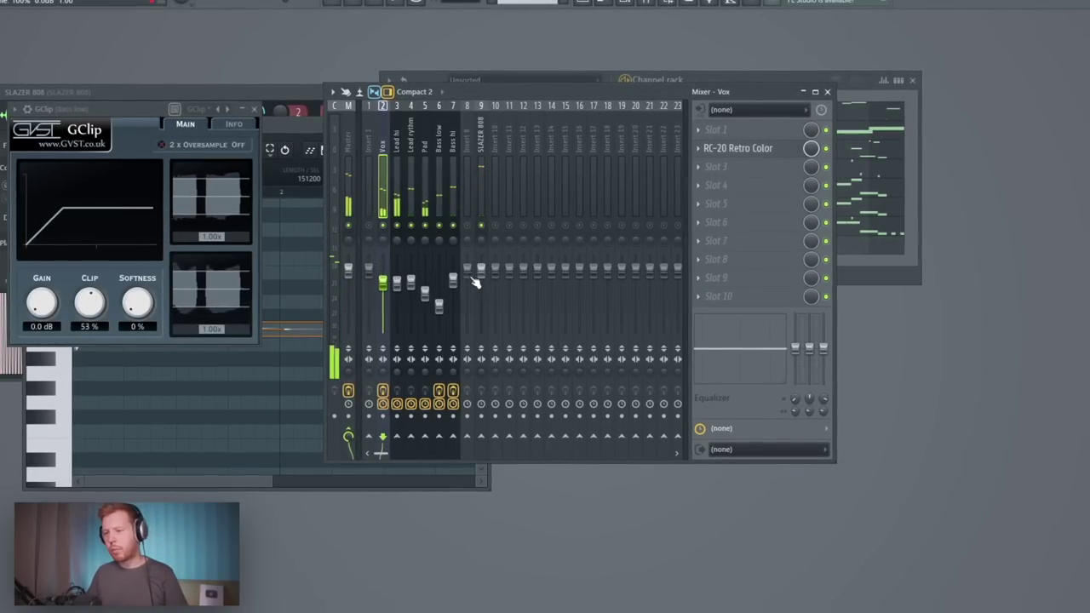
pyautogui.click(480, 281)
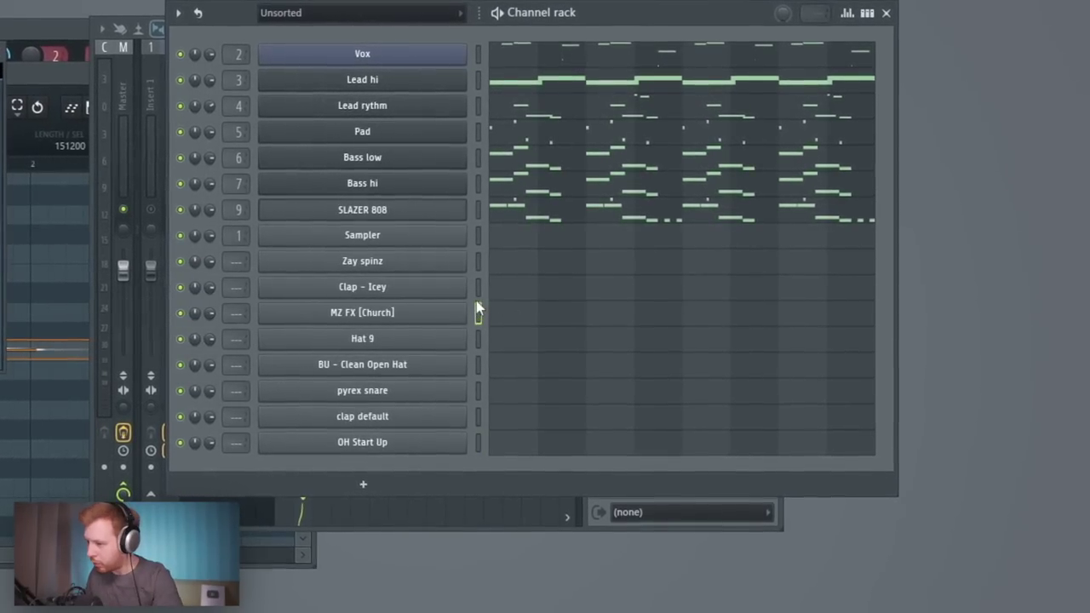
# Step: Draw A#5 and F#5 notes for MZ FX [Church] in bars 1–2 and repeat them from bar 3 with a shorter F#5
pyautogui.click(479, 313)
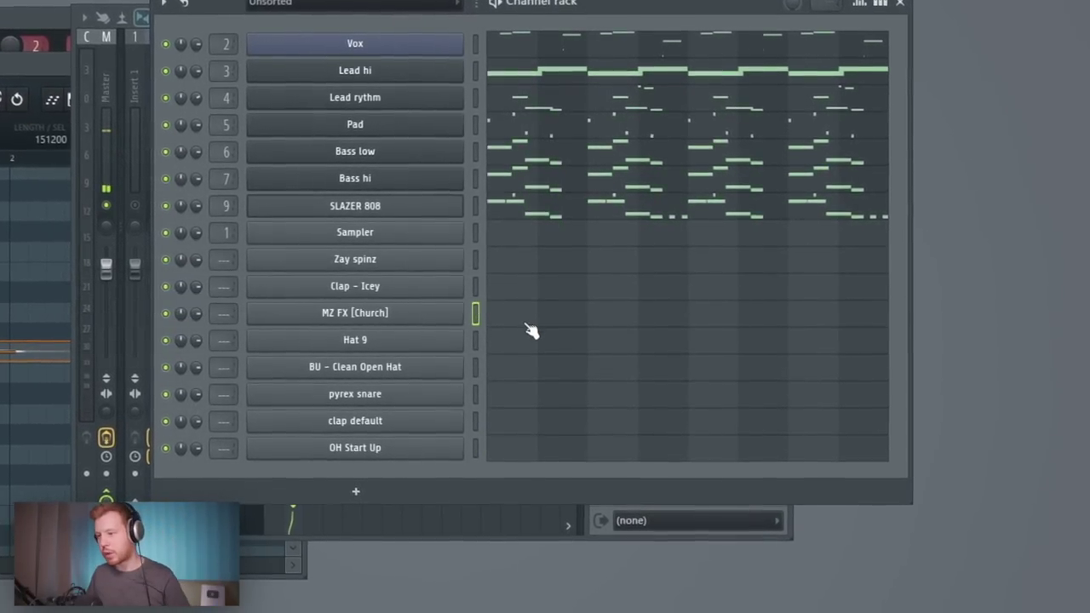
pyautogui.press('F7')
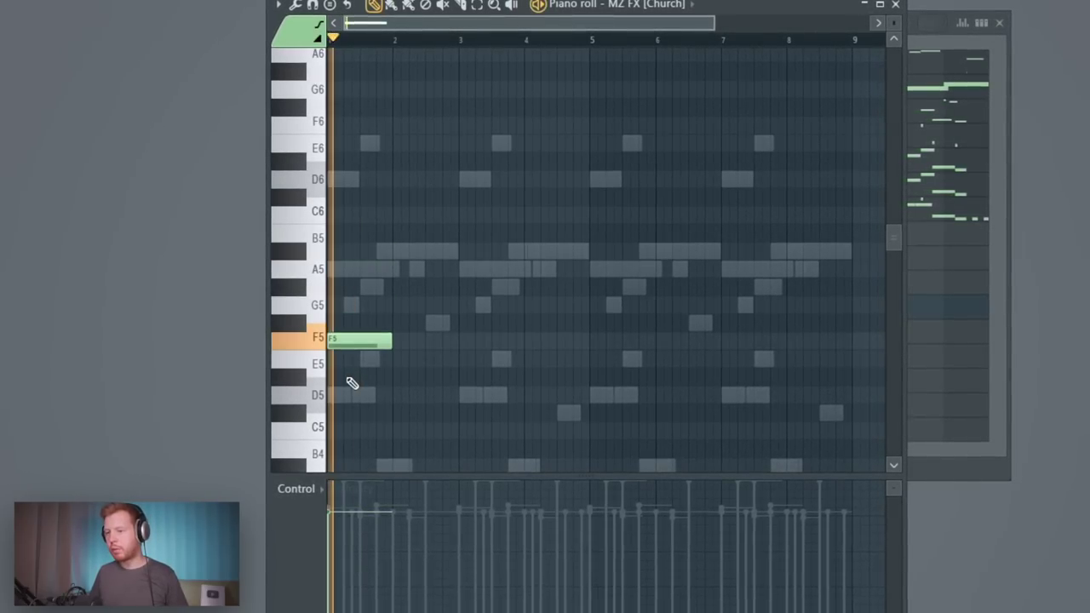
pyautogui.scroll(3, 341, 350)
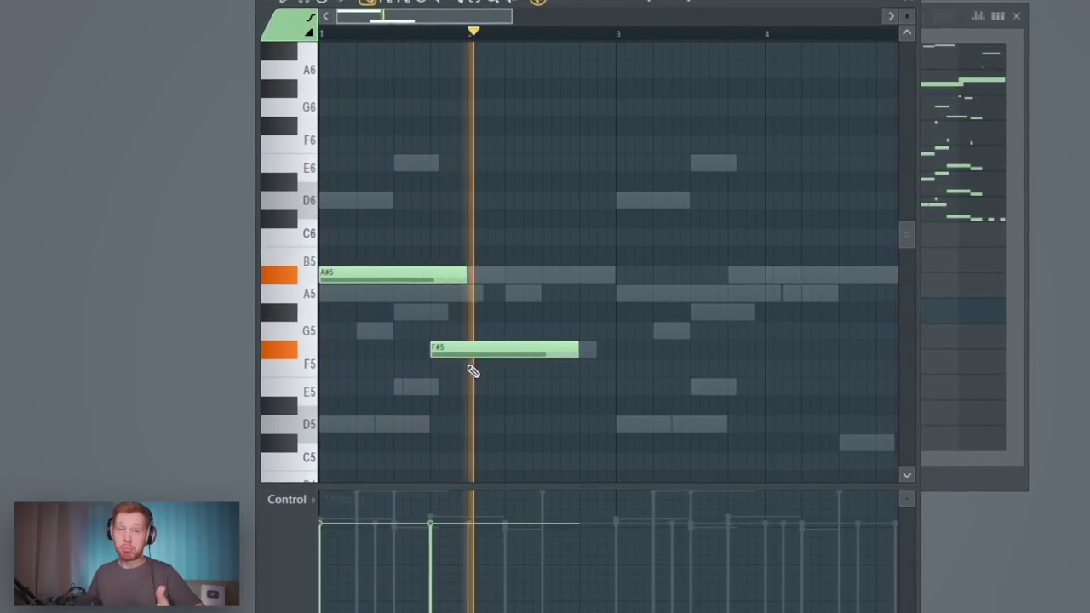
pyautogui.scroll(-3, 520, 341)
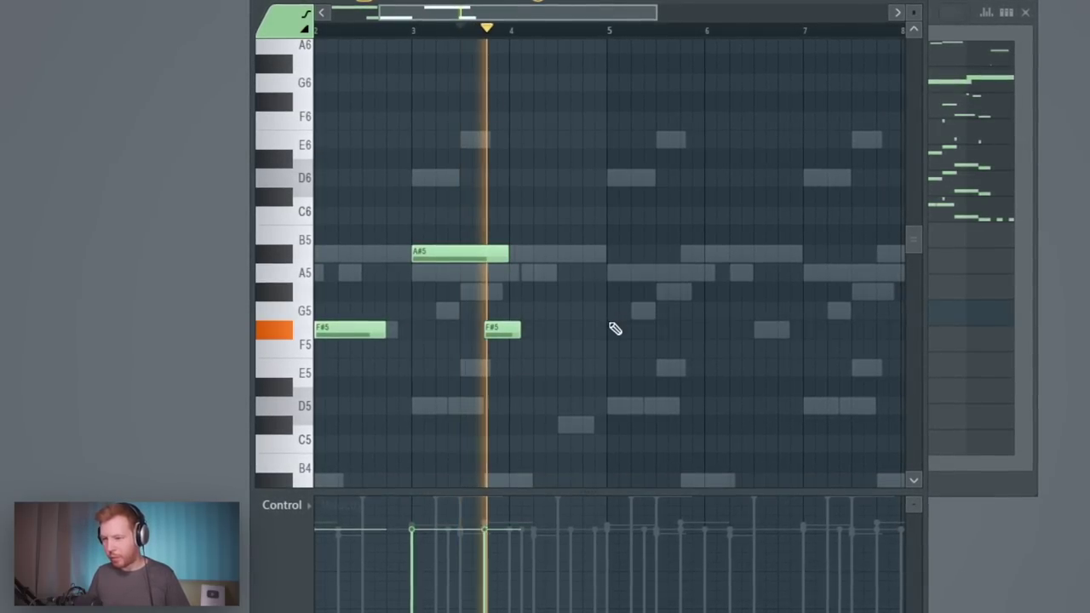
# Step: Finish the four-bar MZ FX [Church] phrase with an F note in bar 4 and transpose it down an octave, starting on A#4
pyautogui.click(549, 407)
pyautogui.press('space')
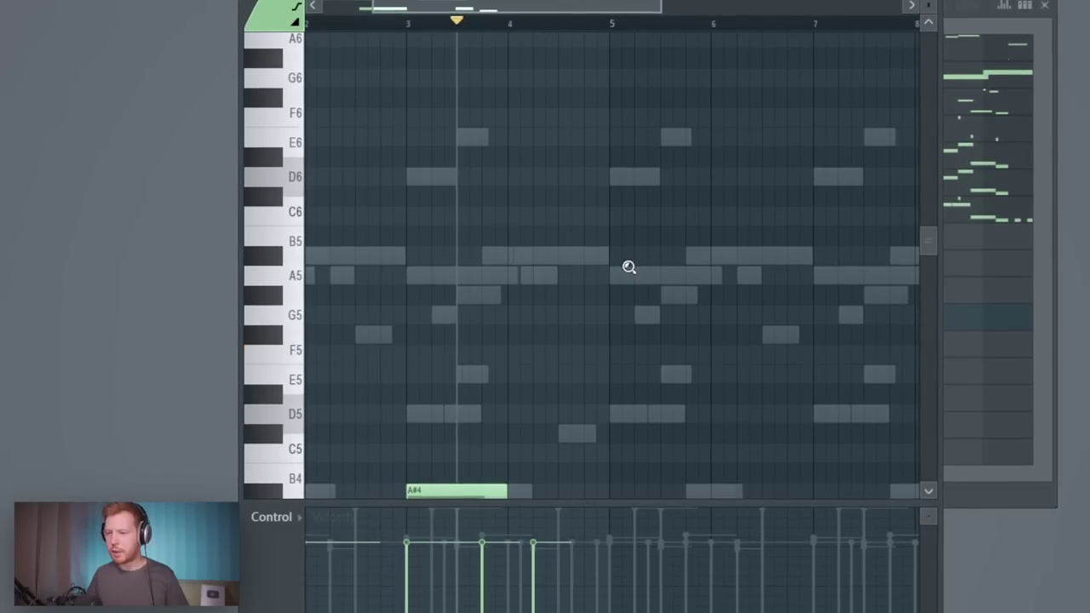
pyautogui.scroll(-4, 629, 268)
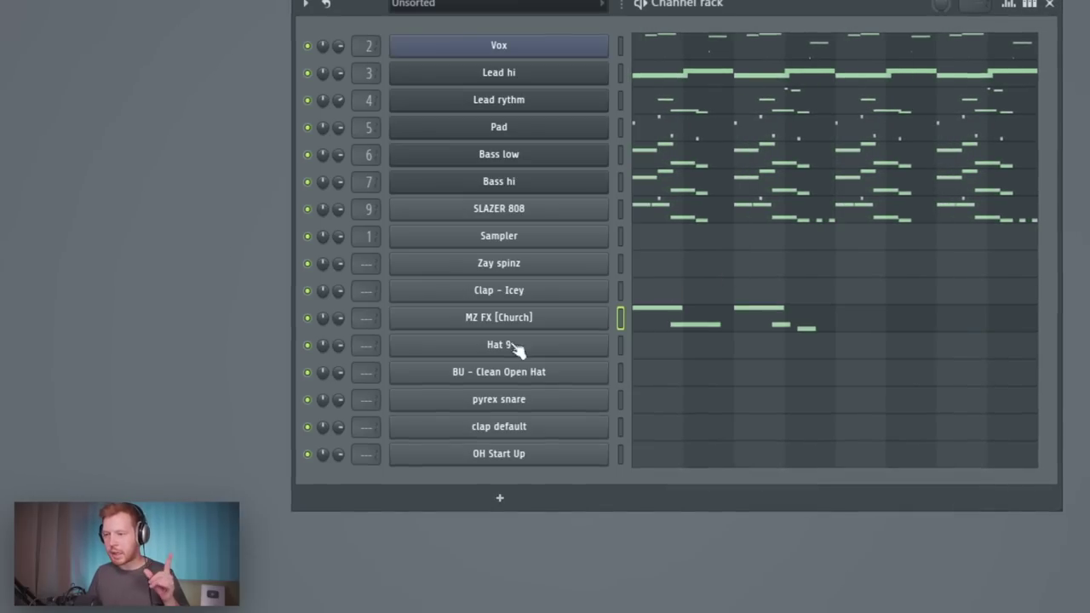
# Step: Set the MZ FX [Church] sample's time stretching mode to Stretch and repeat its four-bar phrase across eight bars
pyautogui.rightClick(511, 319)
pyautogui.click(659, 427)
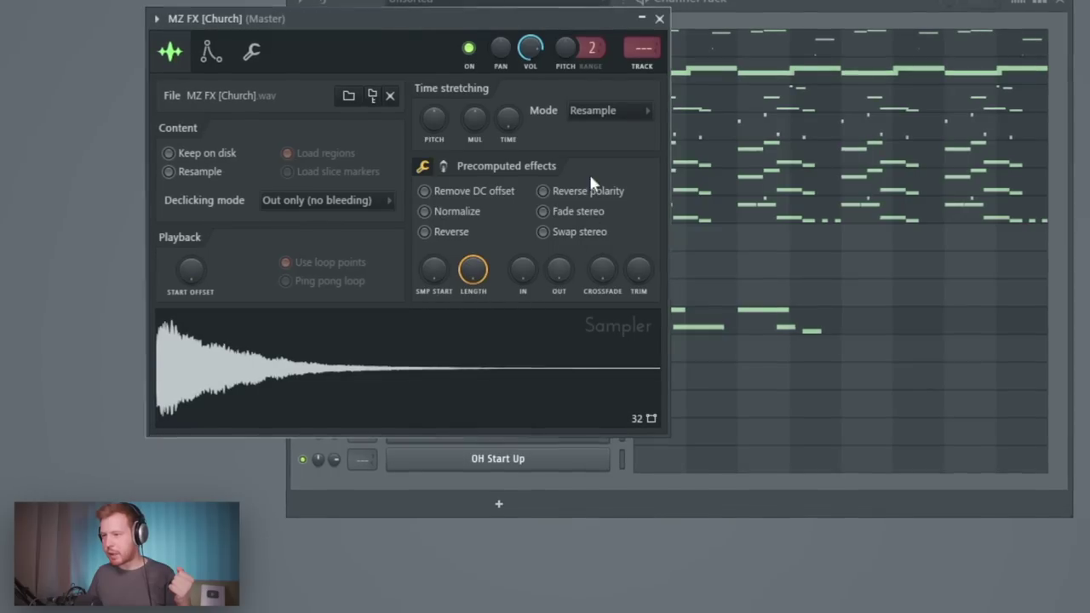
pyautogui.click(608, 111)
pyautogui.click(604, 165)
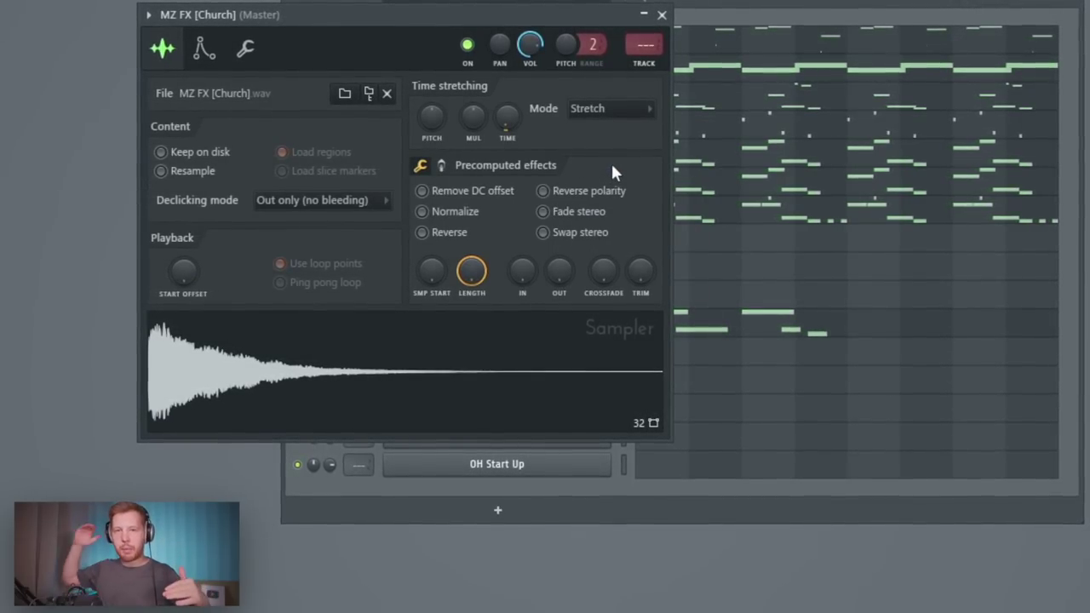
pyautogui.click(663, 14)
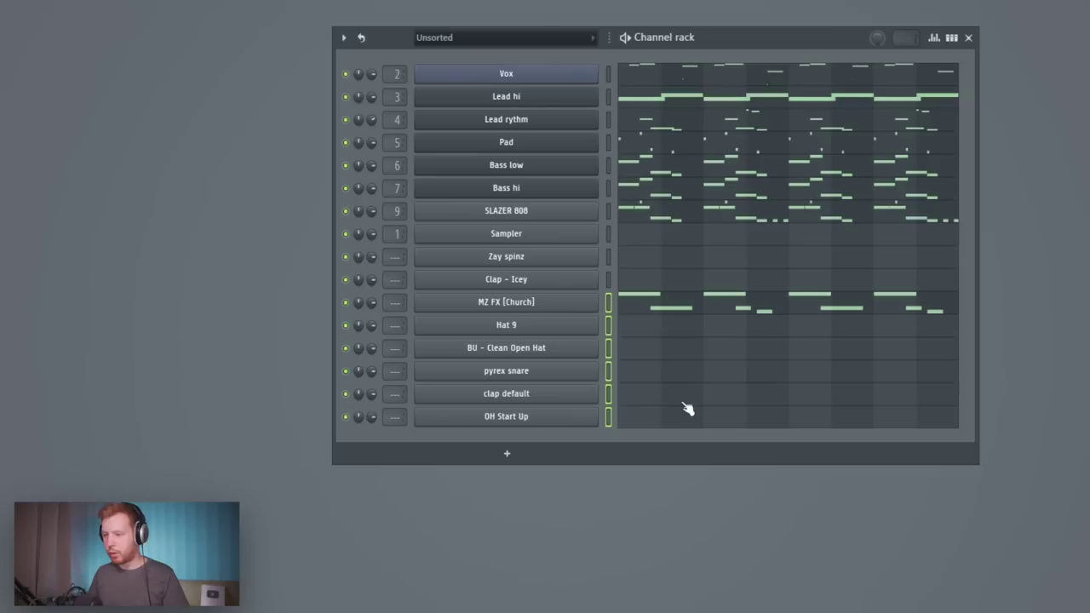
# Step: Place a C5 note midway through bar 1 for the clap default channel and repeat it in every bar through bar 8
pyautogui.click(717, 443)
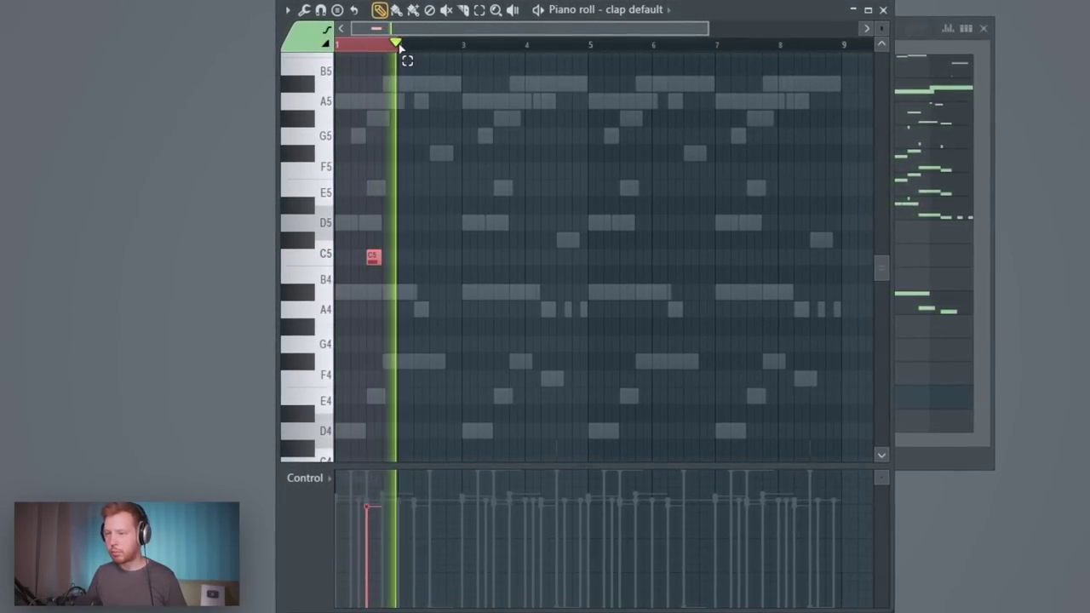
pyautogui.hotkey('ctrl', 'b')
pyautogui.hotkey('ctrl', 'b')
pyautogui.hotkey('ctrl', 'b')
pyautogui.hotkey('ctrl', 'b')
pyautogui.hotkey('ctrl', 'b')
pyautogui.hotkey('ctrl', 'b')
pyautogui.hotkey('ctrl', 'b')
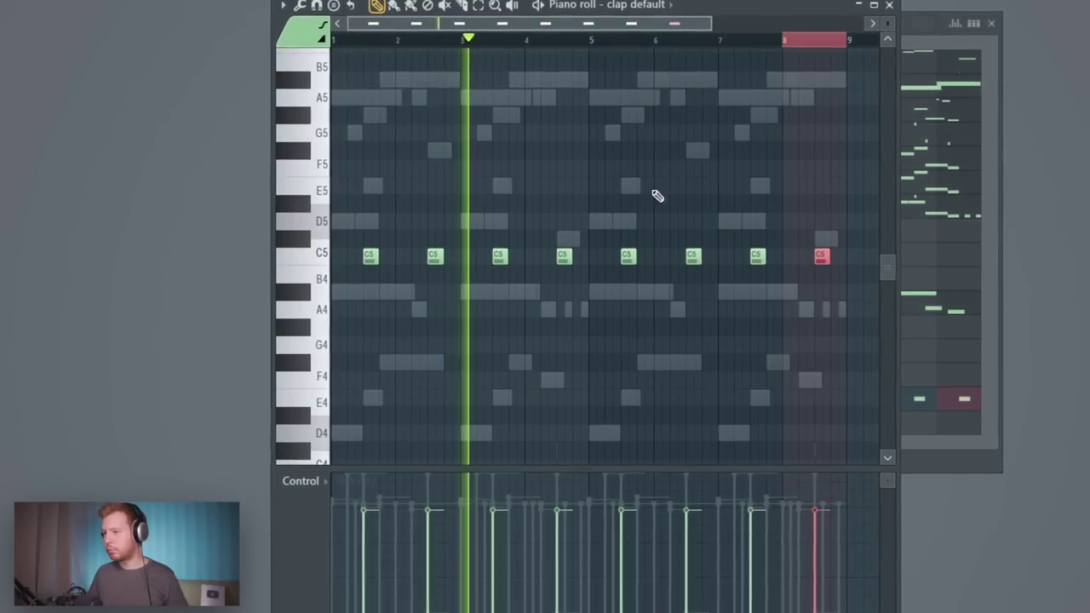
pyautogui.moveTo(843, 212); pyautogui.dragTo(351, 298)
# Step: Add short C5 pyrex snare hits early in bar 2, late in bar 3 and early in bar 4, and repeat the pattern across eight bars
pyautogui.scroll(4, 447, 362)
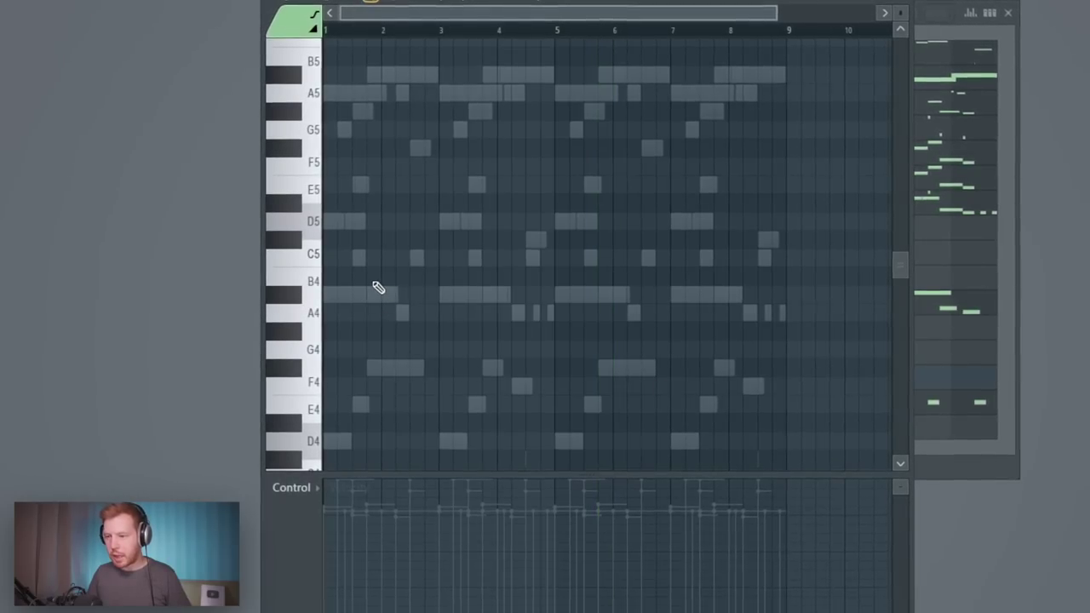
pyautogui.keyDown('ctrl'); pyautogui.scroll(5, 372, 287); pyautogui.keyUp('ctrl')
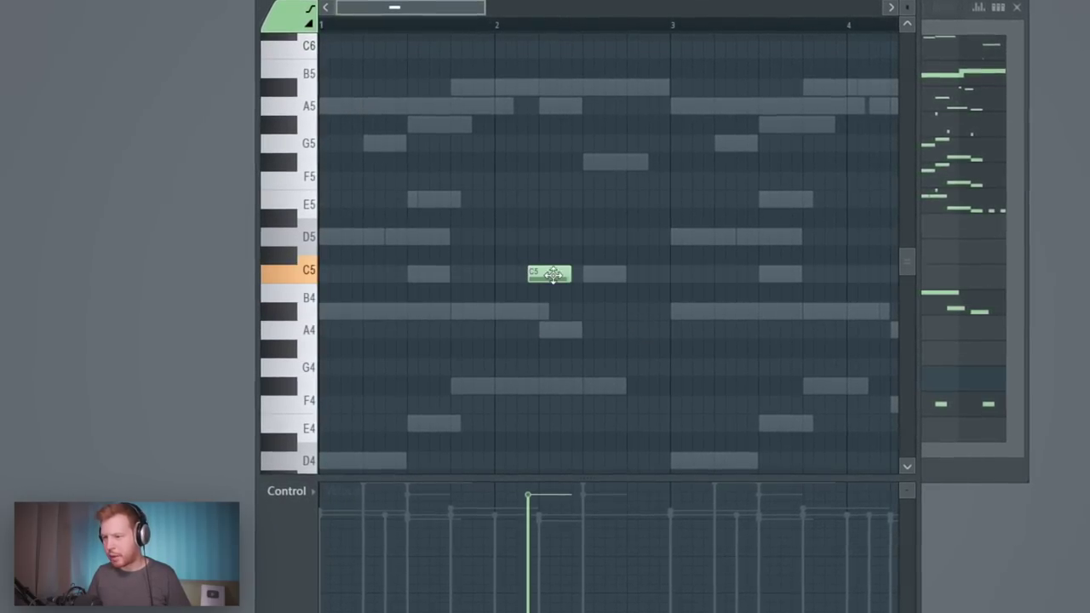
pyautogui.moveTo(555, 275); pyautogui.dragTo(536, 275)
pyautogui.keyDown('ctrl'); pyautogui.scroll(-3, 592, 306); pyautogui.keyUp('ctrl')
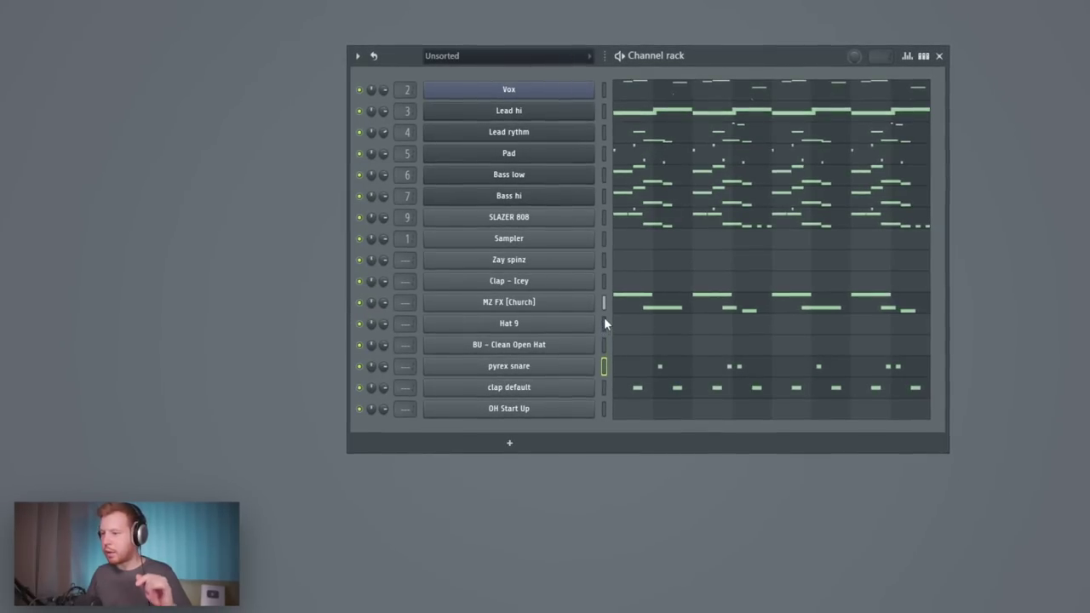
# Step: Build a two-bar C5 rhythm for Hat 9 with doubled hits and varied velocities, and repeat it across eight bars
pyautogui.click(605, 323)
pyautogui.press('F7')
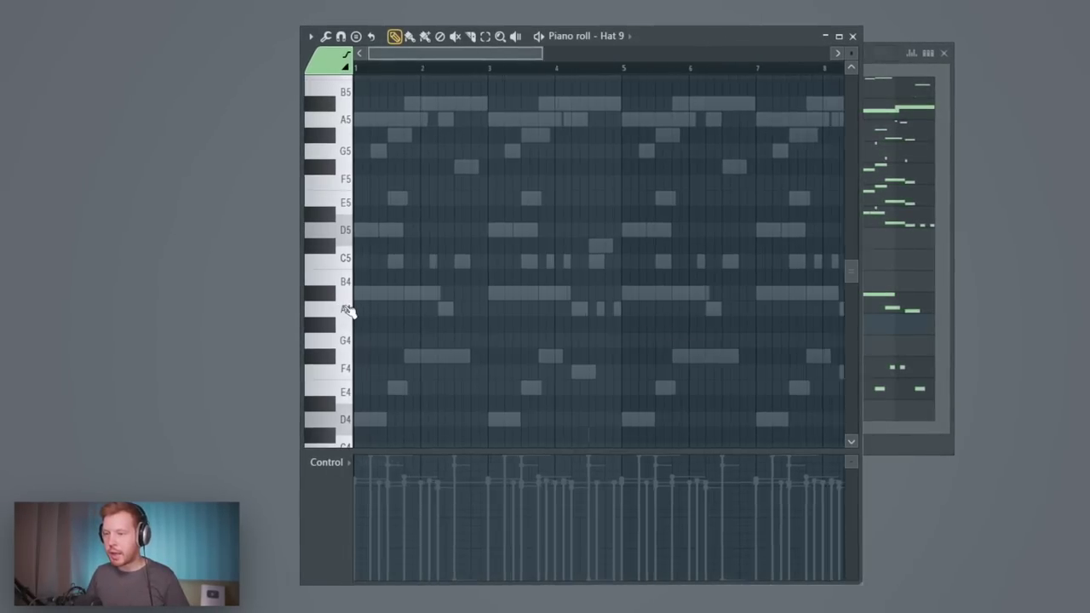
pyautogui.keyDown('ctrl'); pyautogui.scroll(5, 390, 297); pyautogui.keyUp('ctrl')
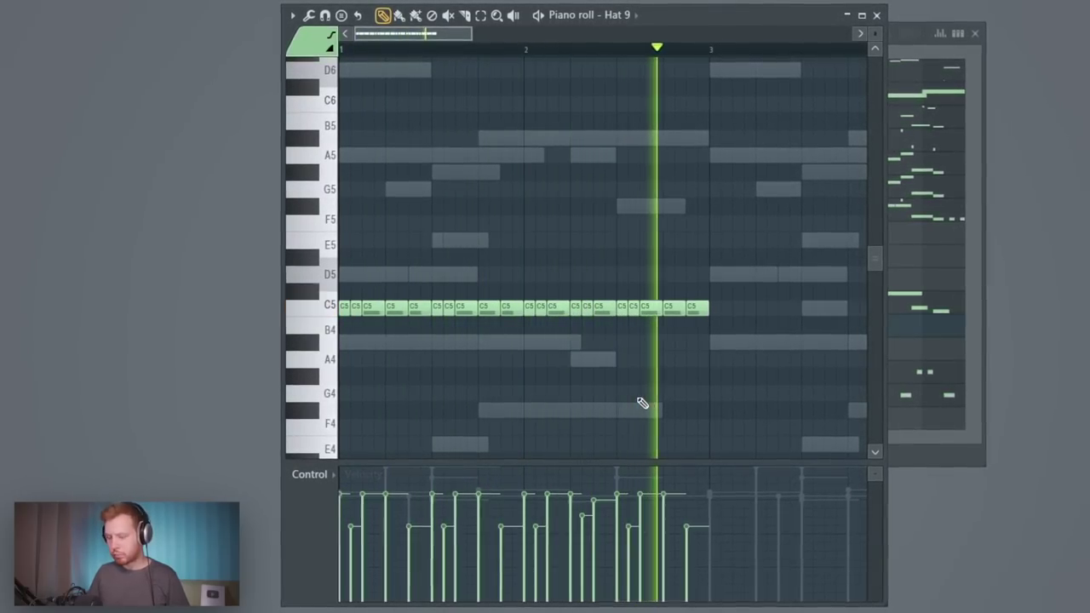
pyautogui.hotkey('ctrl', 'b')
pyautogui.keyDown('ctrl'); pyautogui.rightClick(641, 402); pyautogui.keyUp('ctrl')
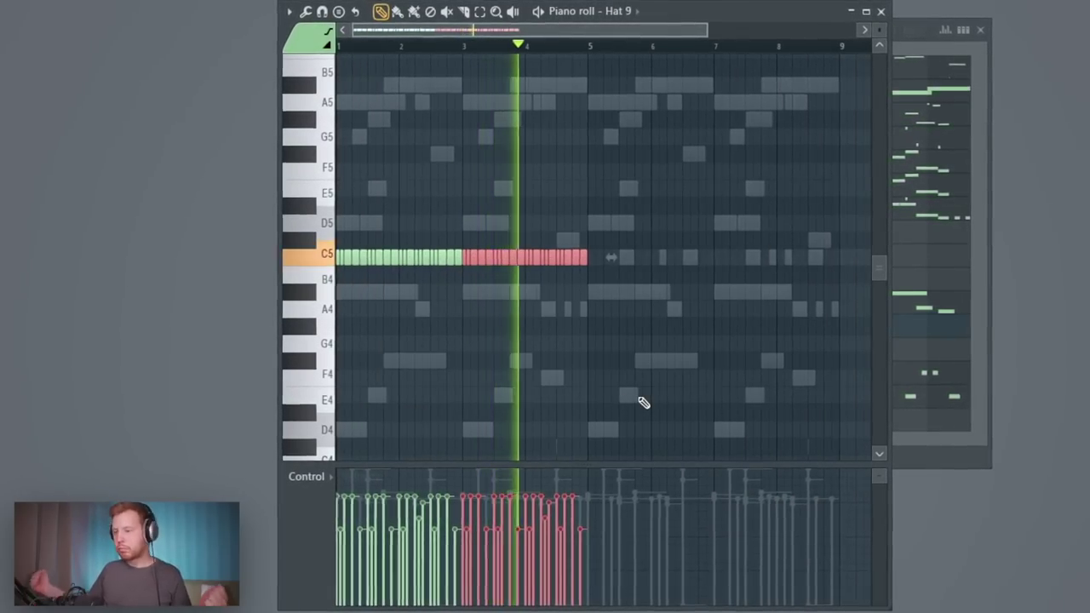
# Step: Reverse the BU - Clean Open Hat sample and place a C5 note that ends on the first clap in bar 1
pyautogui.click(543, 353)
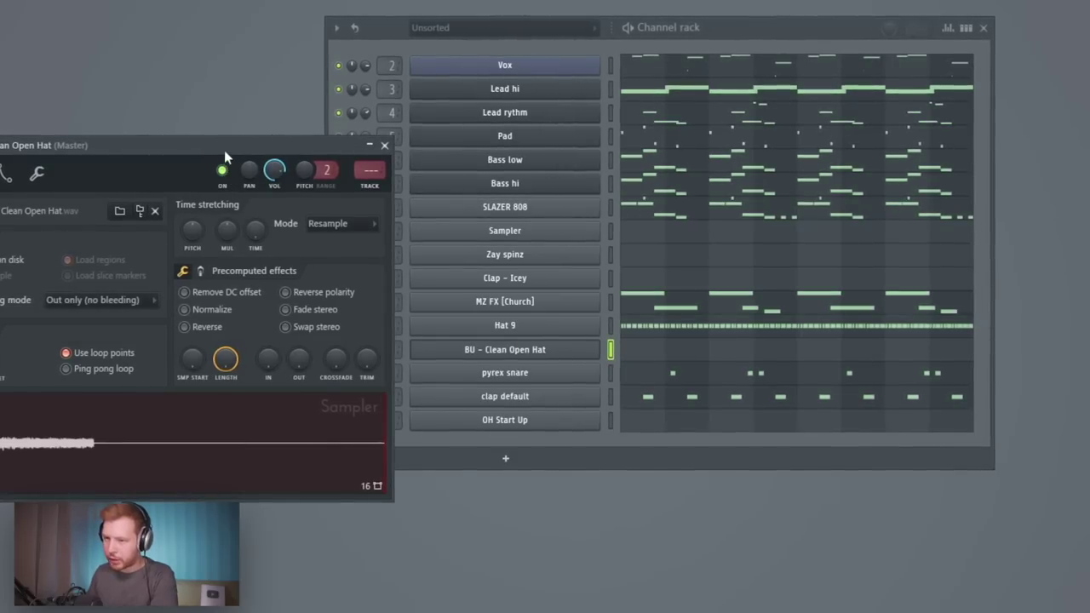
pyautogui.moveTo(225, 152); pyautogui.dragTo(490, 85)
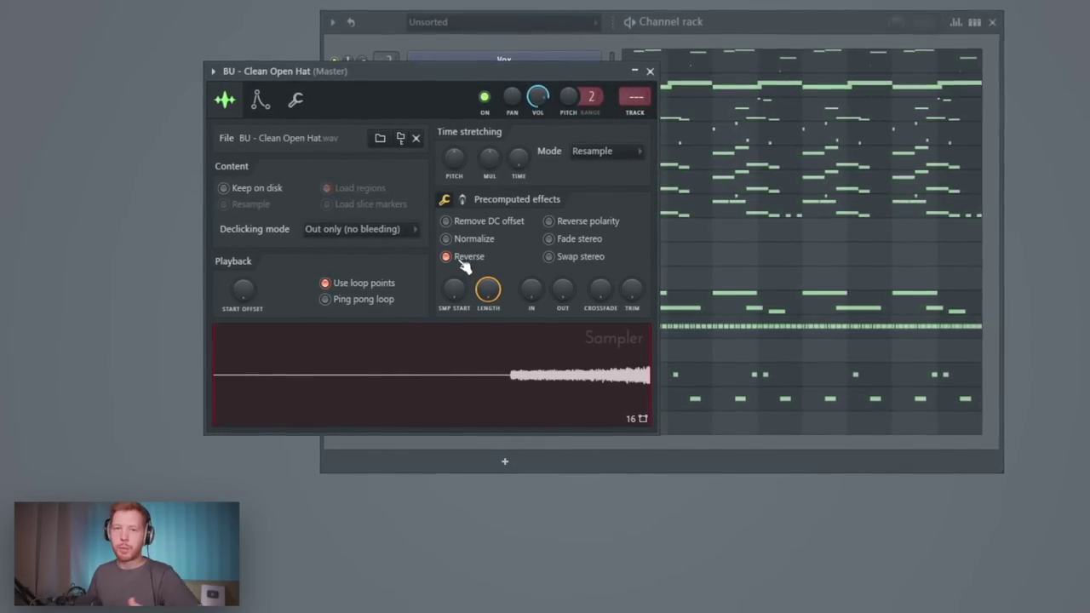
pyautogui.click(686, 362)
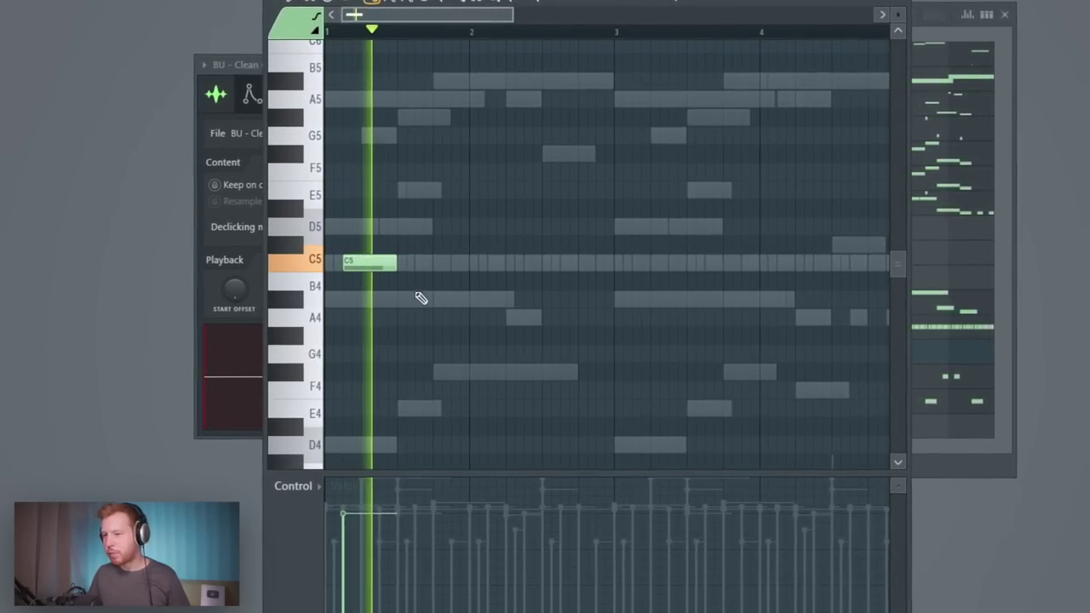
pyautogui.hotkey('ctrl', 'a')
pyautogui.press('space')
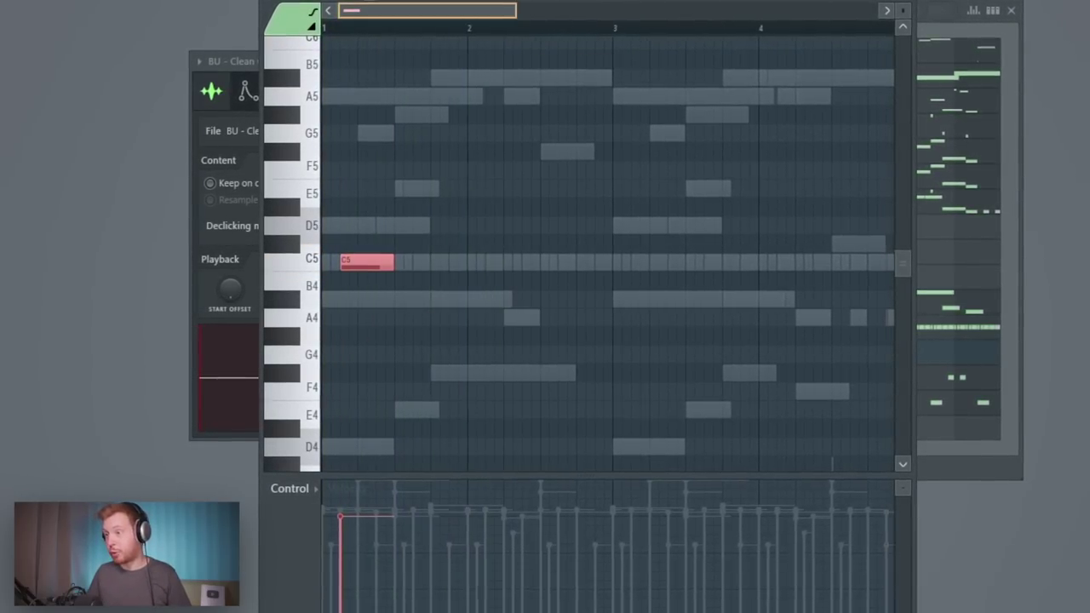
# Step: Repeat the reversed Clean Open Hat note every two bars across the eight-bar pattern
pyautogui.scroll(-1, 601, 32)
pyautogui.moveTo(600, 28); pyautogui.dragTo(148, 110)
pyautogui.hotkey('ctrl', 'b')
pyautogui.hotkey('ctrl', 'b')
pyautogui.hotkey('ctrl', 'b')
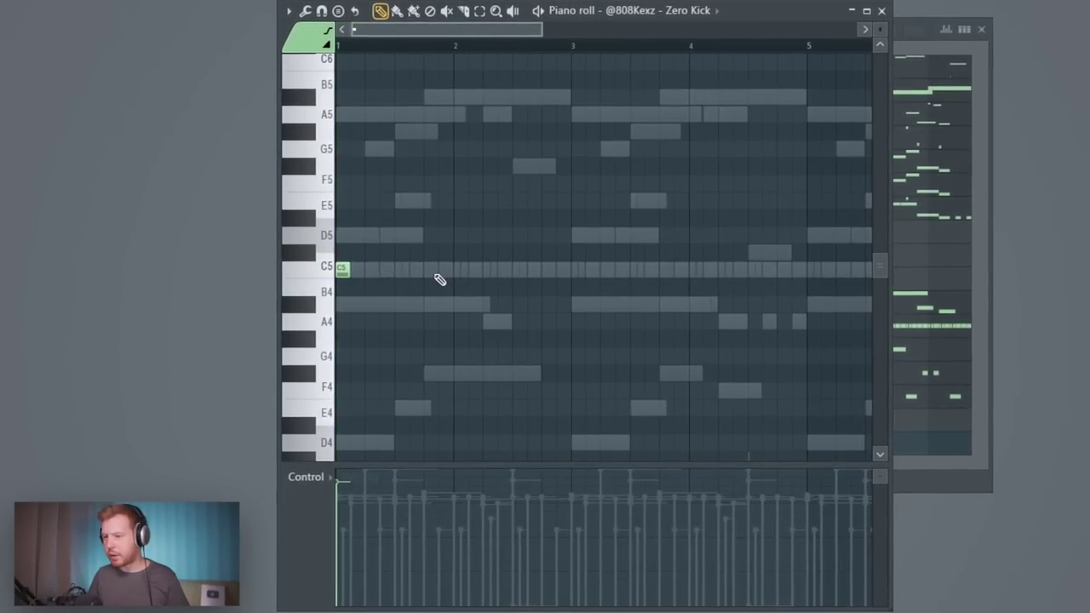
# Step: Continue the Zero Kick's C5 rhythm on beat 2 of bar 2, beats 1 and 4 of bar 3, and beat 2 and the end of bar 4
pyautogui.click(480, 272)
pyautogui.click(570, 269)
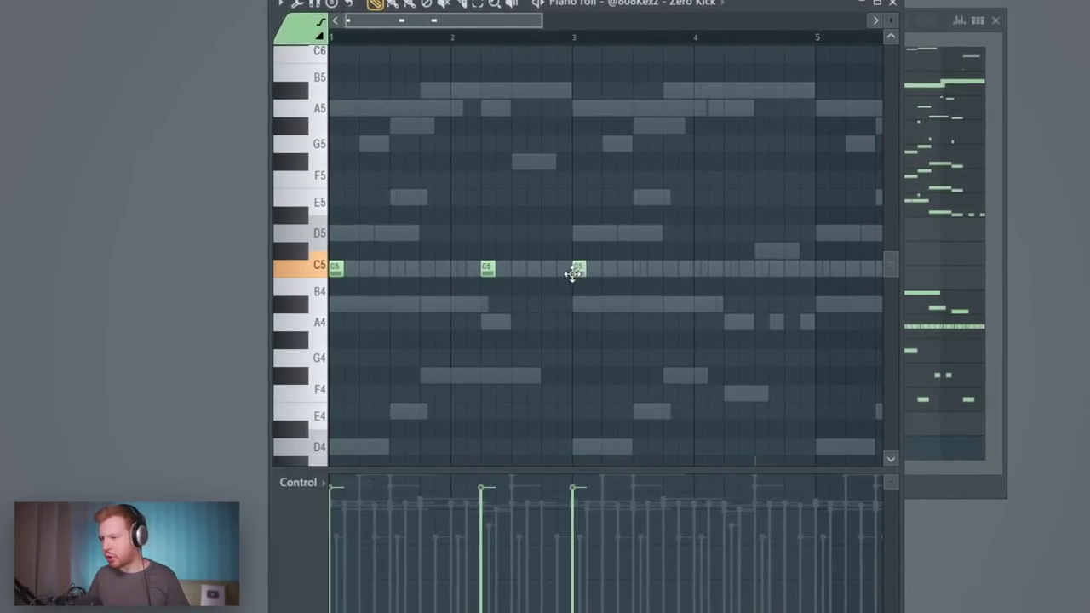
pyautogui.click(668, 270)
pyautogui.click(738, 268)
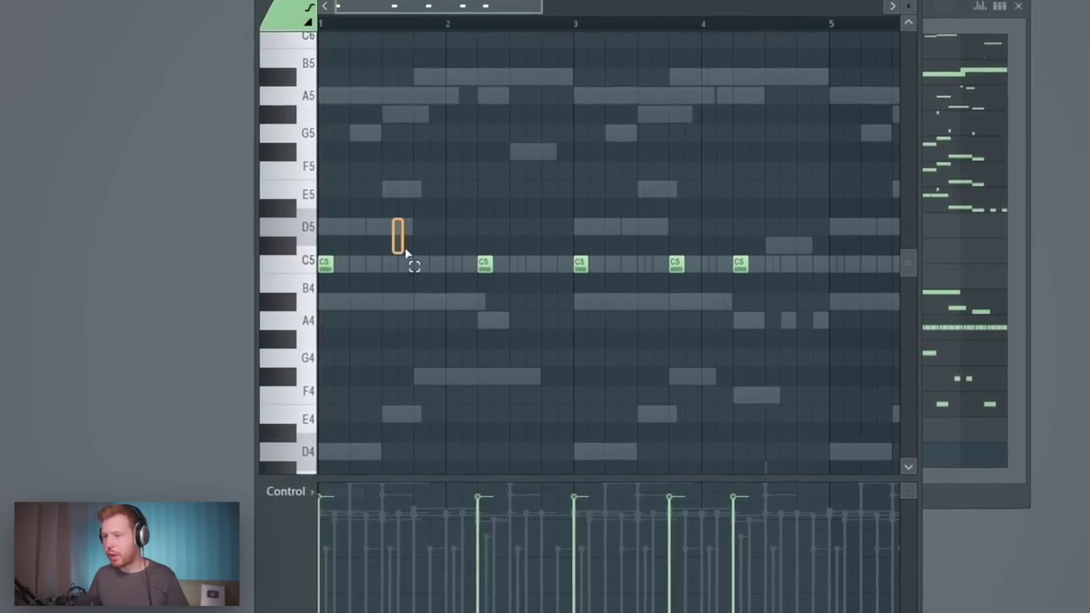
pyautogui.click(820, 263)
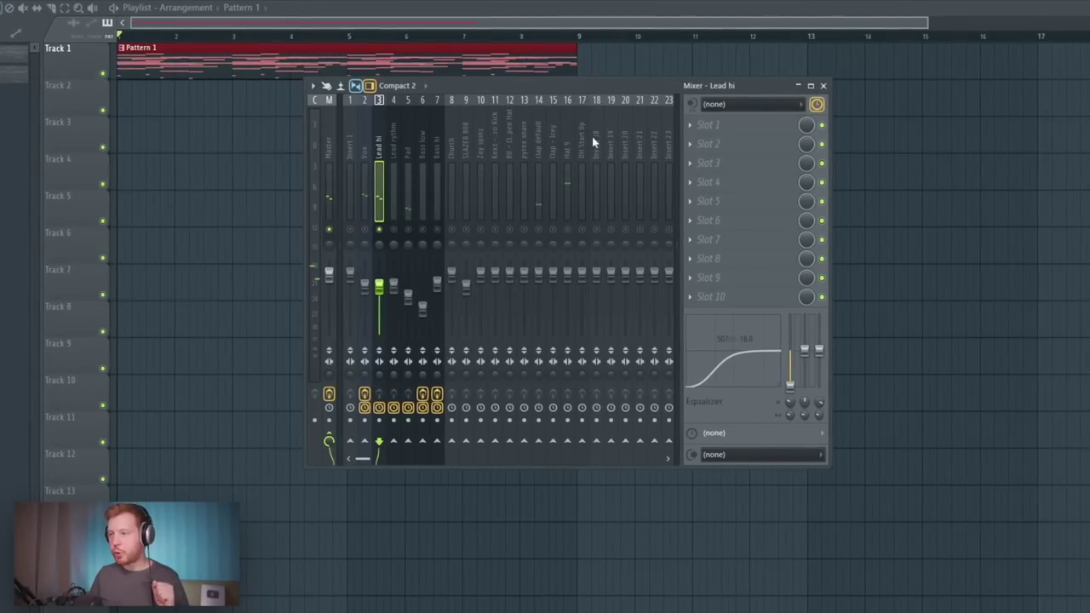
# Step: Insert Fresh Air in slot 2 of the Lead hi mixer track and set the linked Mid Air and High Air to 24
pyautogui.click(716, 143)
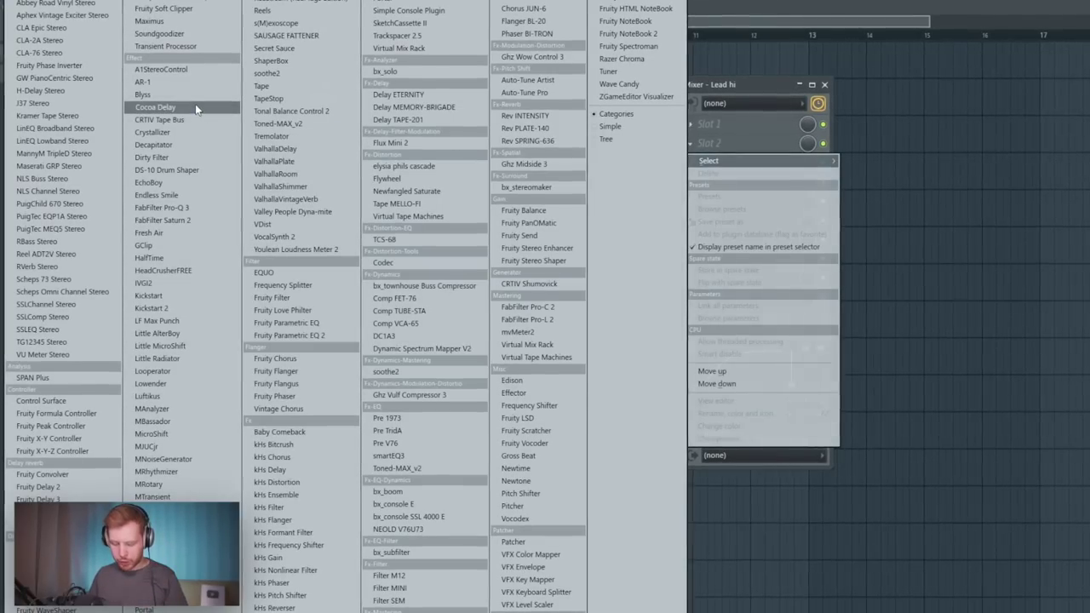
pyautogui.press('f')
pyautogui.press('f')
pyautogui.press('Return')
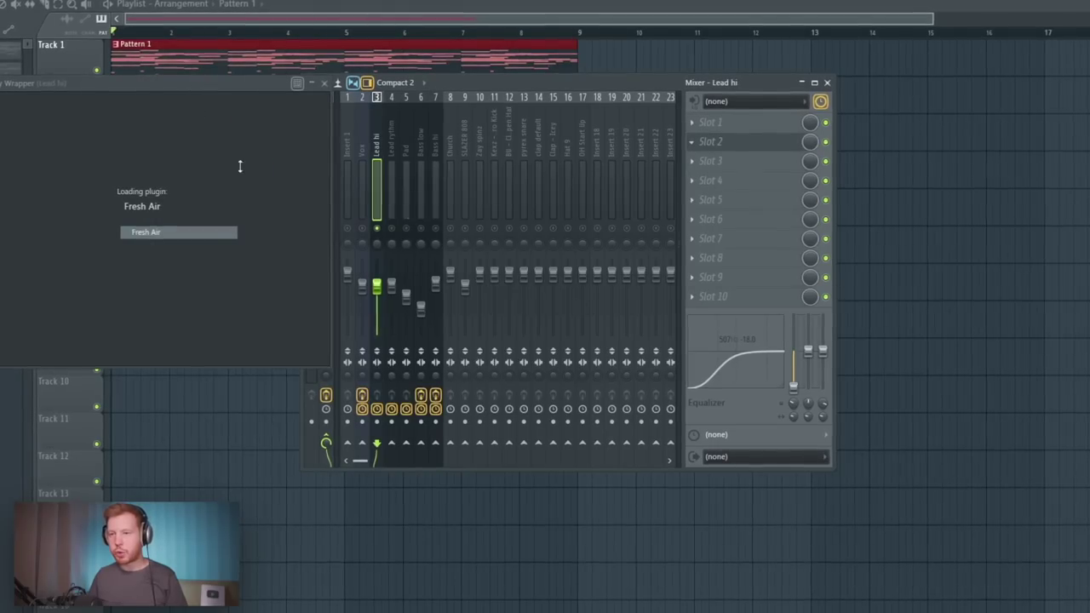
pyautogui.moveTo(213, 85); pyautogui.dragTo(476, 112)
pyautogui.click(458, 367)
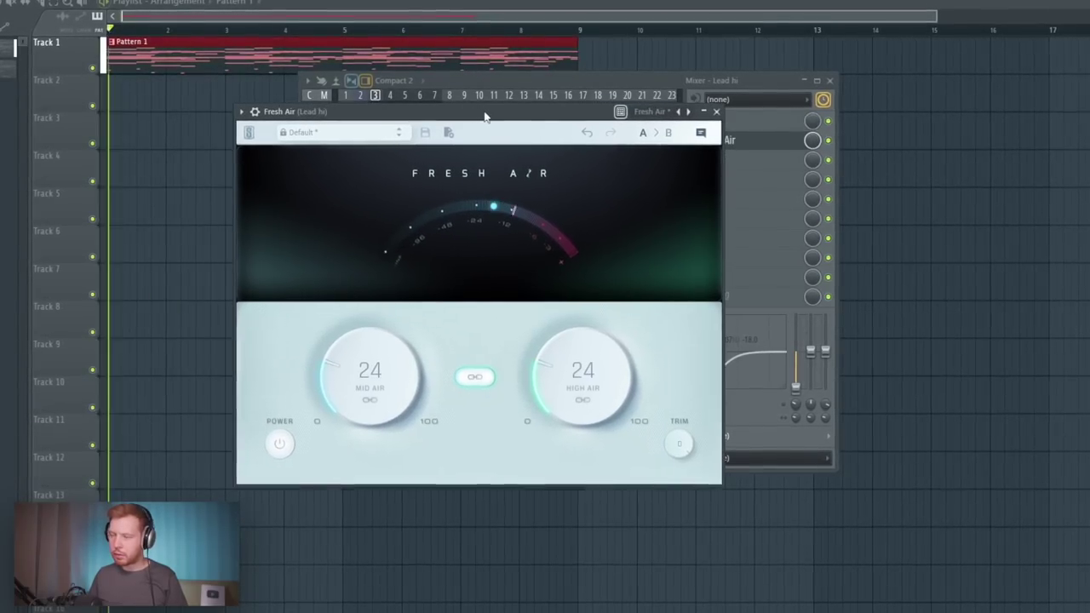
pyautogui.moveTo(388, 357); pyautogui.dragTo(395, 339)
# Step: Add kHs Tape Stop in slot 3 of the Lead hi mixer track and shorten its start time
pyautogui.click(743, 157)
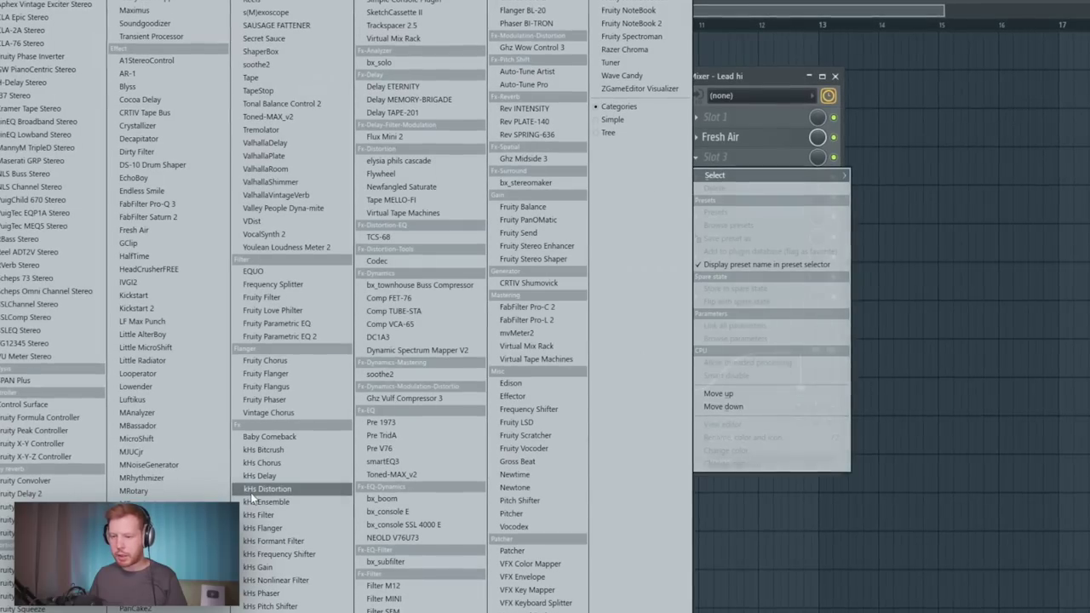
pyautogui.click(400, 4)
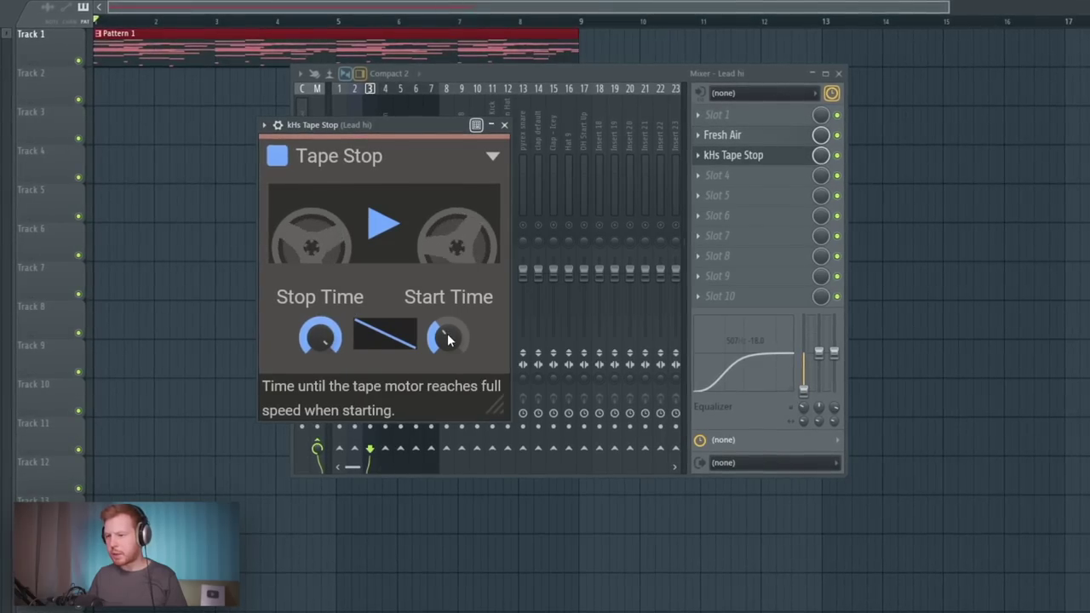
pyautogui.moveTo(448, 341); pyautogui.dragTo(450, 344)
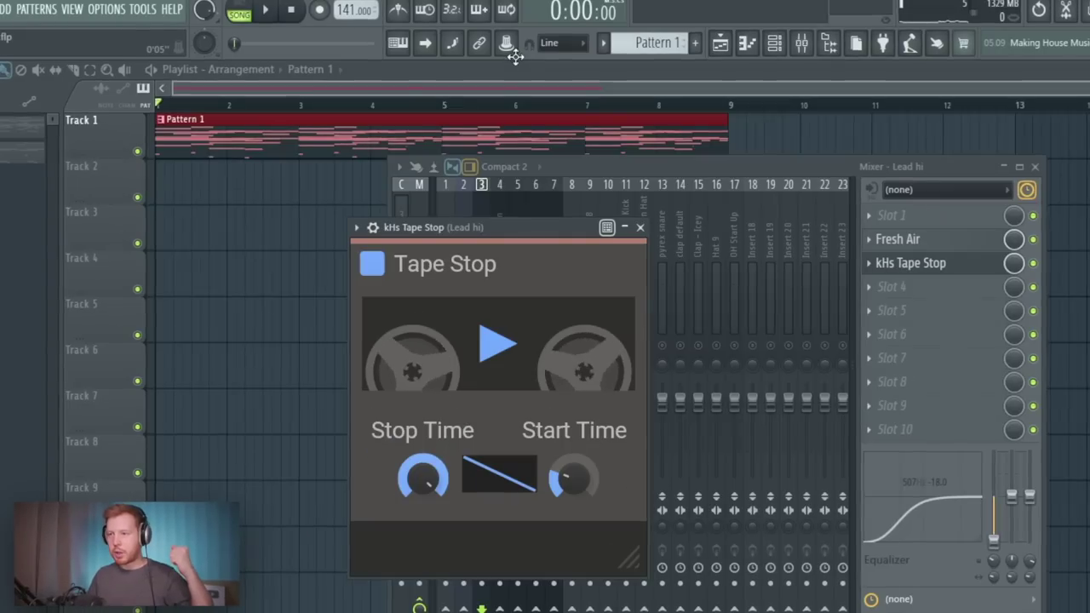
# Step: Create a playlist automation clip for the play control of the Lead hi Tape Stop
pyautogui.click(506, 41)
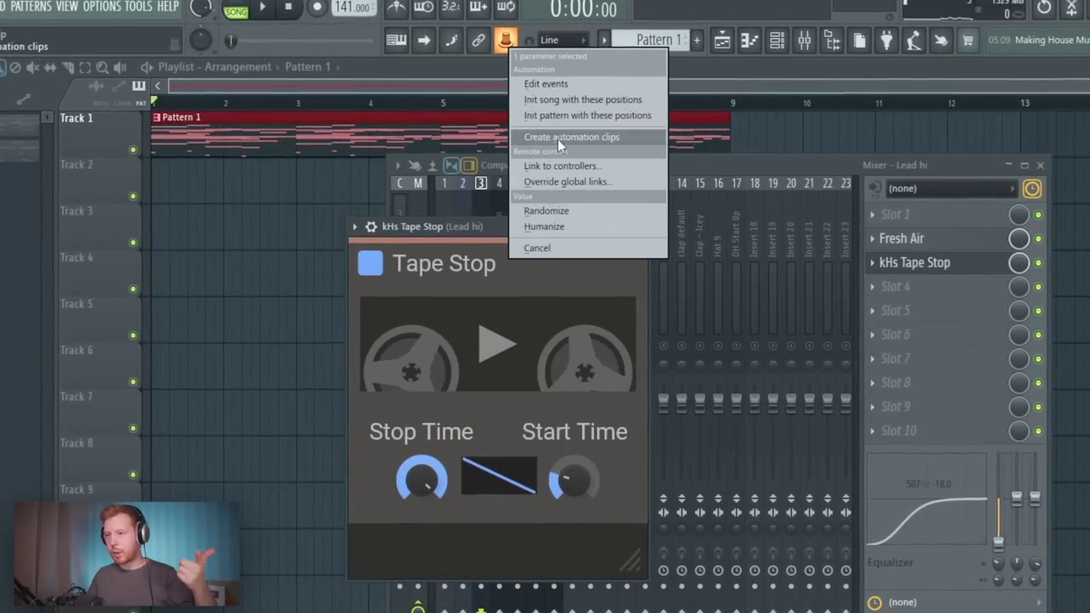
pyautogui.click(570, 135)
pyautogui.click(333, 180)
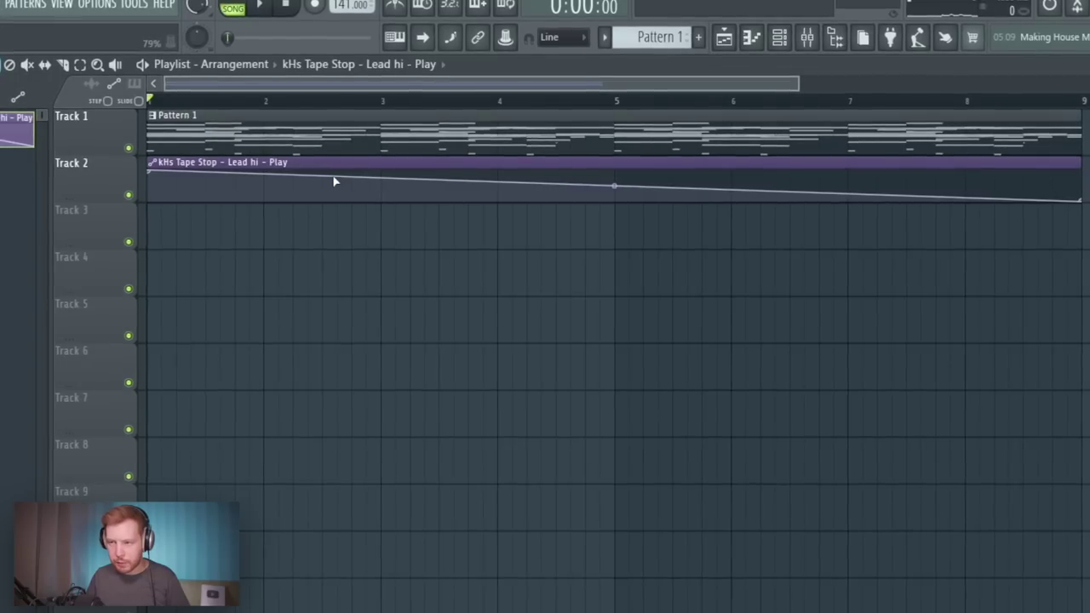
# Step: Shape the Lead hi Tape Stop automation into a two-bar clip that drops to zero midway through bar 2, and repeat it along Track 2
pyautogui.rightClick(324, 184)
pyautogui.moveTo(326, 188); pyautogui.dragTo(325, 202)
pyautogui.rightClick(381, 201)
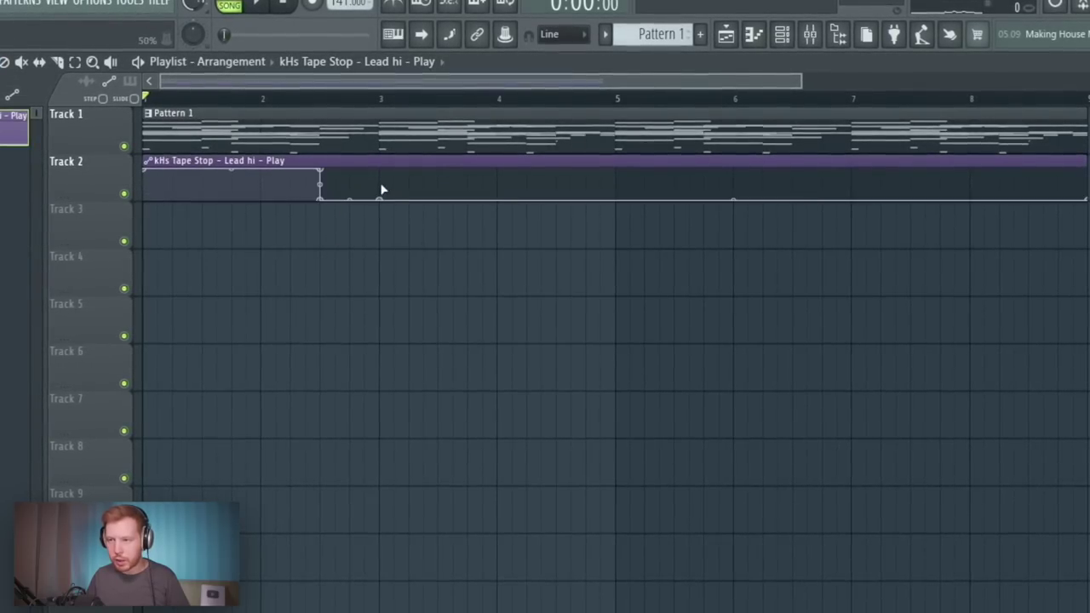
pyautogui.rightClick(381, 171)
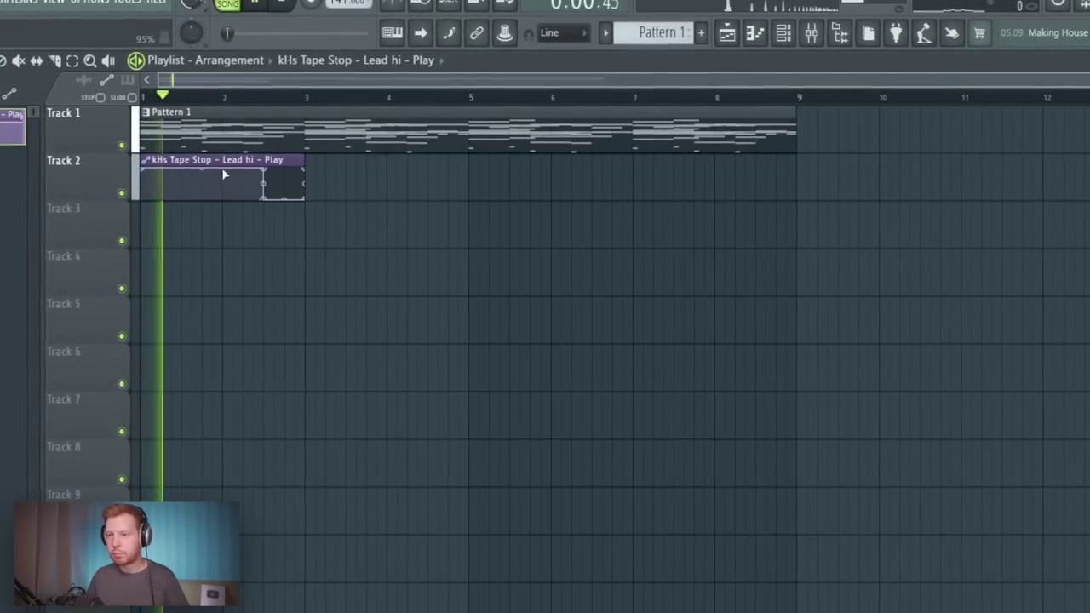
pyautogui.moveTo(224, 175); pyautogui.dragTo(389, 165)
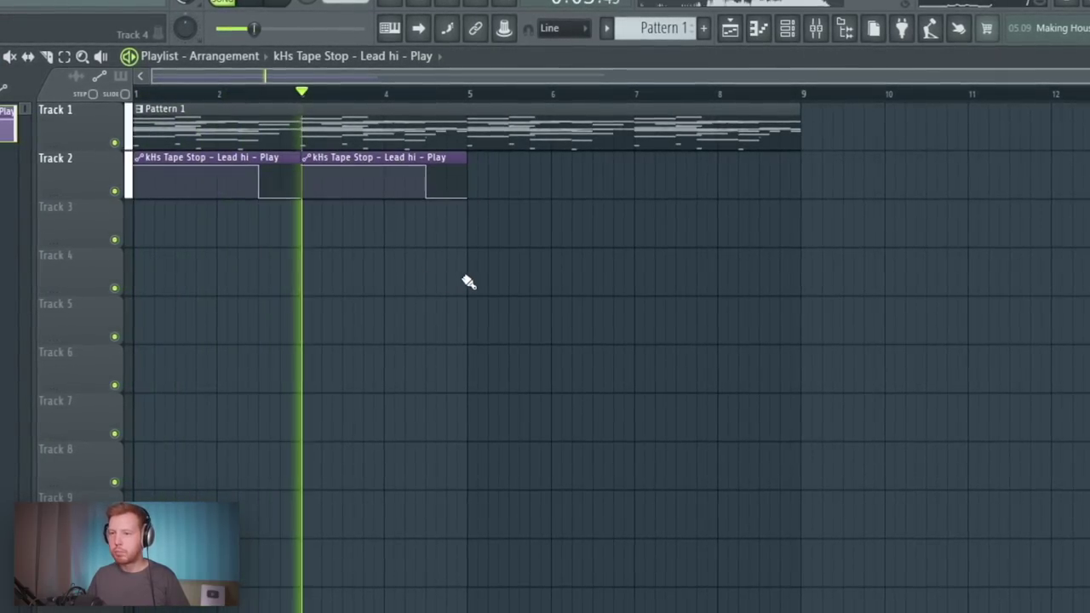
# Step: Add kHs Tape Stop in slot 2 of the Pad mixer track and automate its play control to drop midway through every fourth bar
pyautogui.press('F9')
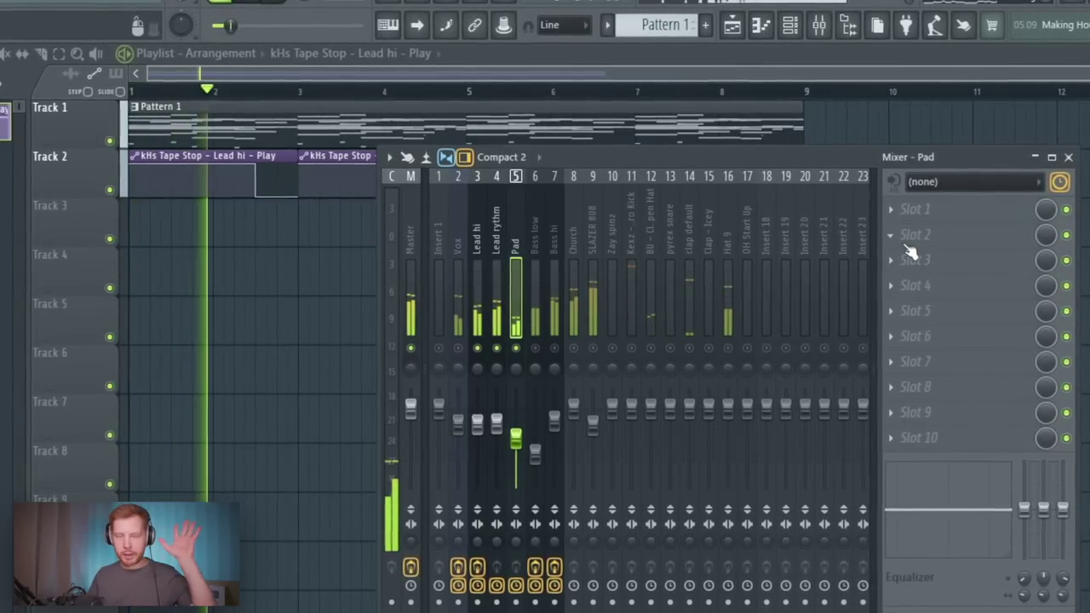
pyautogui.click(942, 236)
pyautogui.moveTo(917, 257)
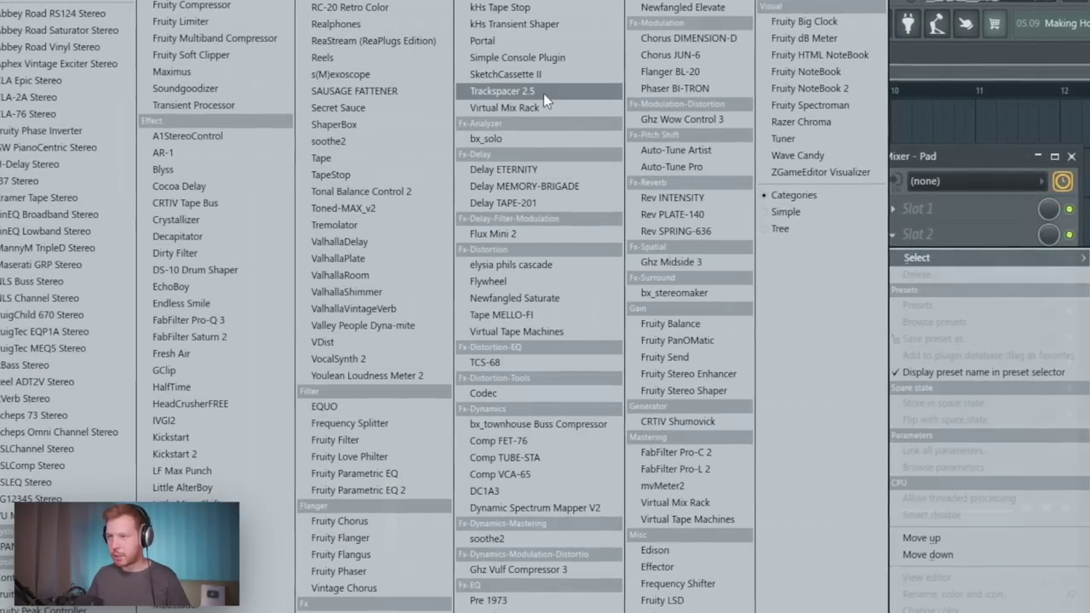
pyautogui.click(538, 8)
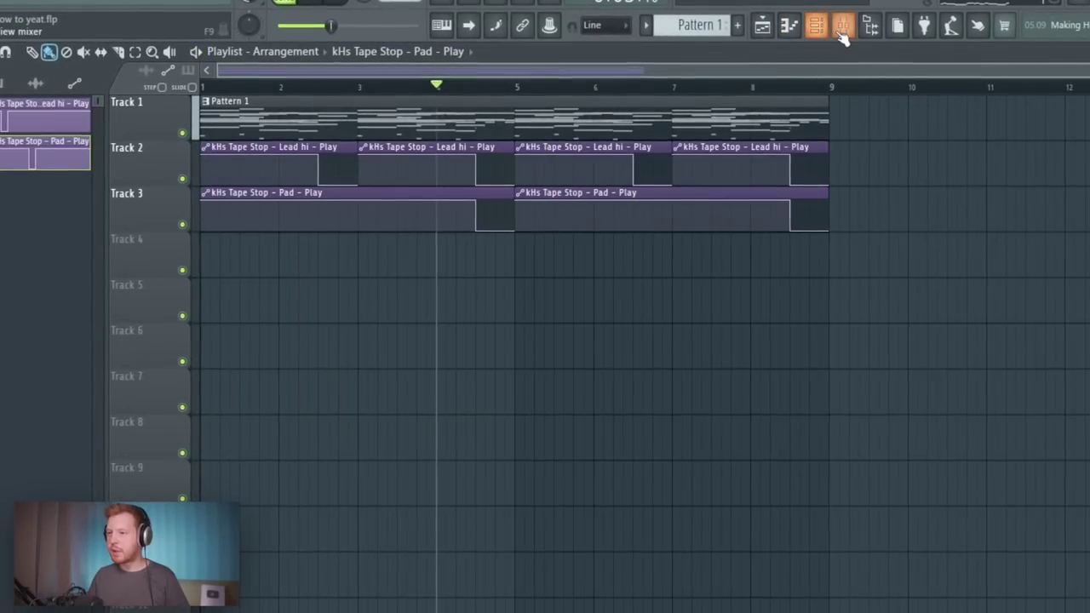
pyautogui.click(843, 27)
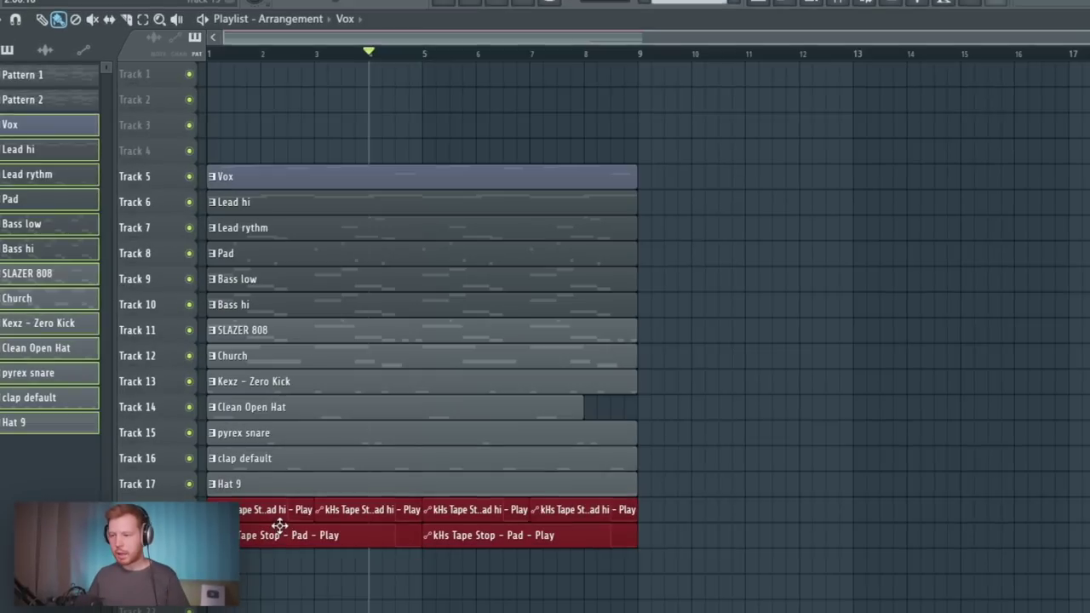
# Step: Move all the split channel clips and Tape Stop automation clips up four tracks so the Vox clip sits on Track 1
pyautogui.moveTo(864, 599); pyautogui.dragTo(256, 175)
pyautogui.moveTo(263, 298); pyautogui.dragTo(263, 196)
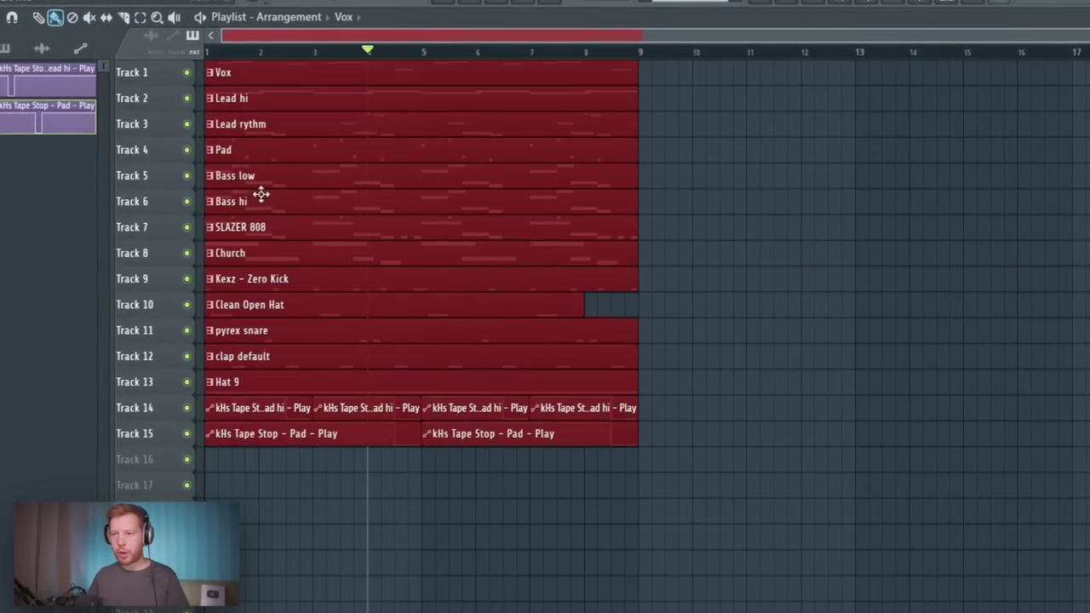
pyautogui.scroll(2, 471, 435)
pyautogui.scroll(3, 409, 455)
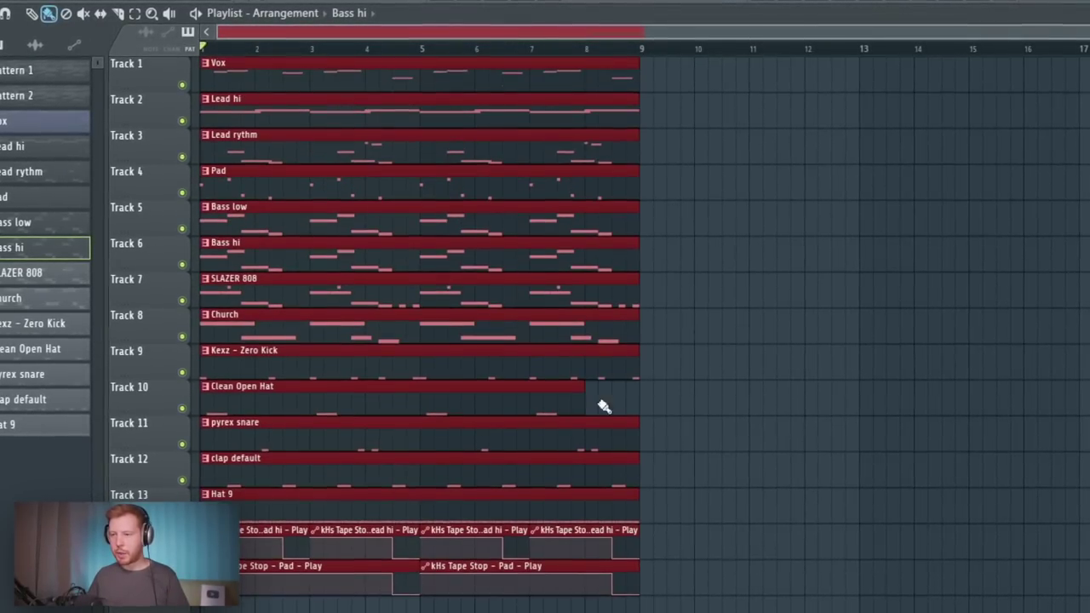
pyautogui.keyDown('ctrl'); pyautogui.click(868, 279); pyautogui.keyUp('ctrl')
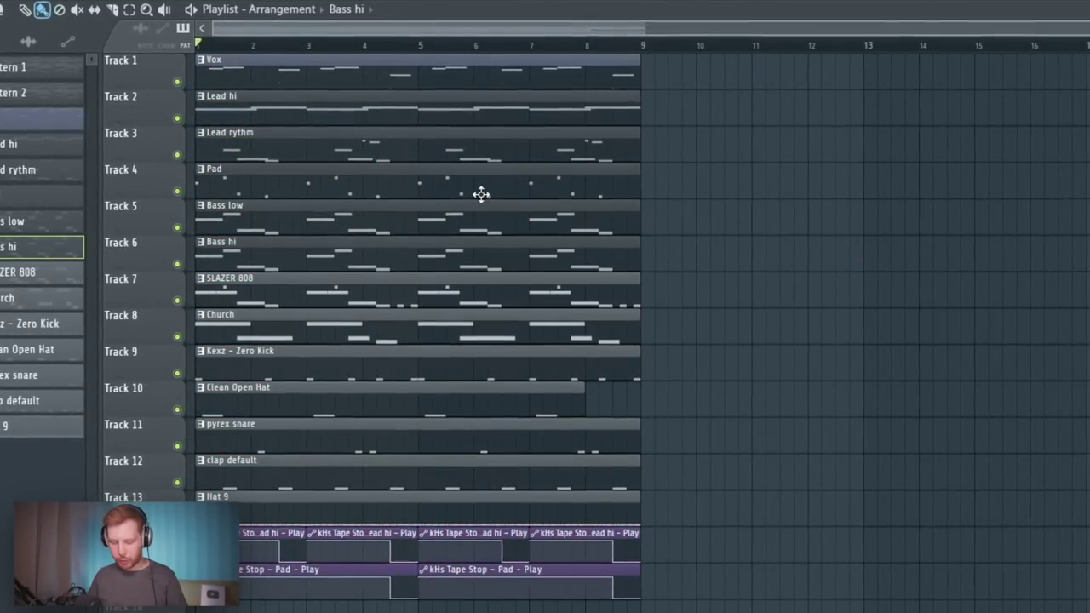
# Step: Copy the Vox clip to bar 9 on Track 1 and make the copy a unique pattern
pyautogui.moveTo(276, 72); pyautogui.dragTo(689, 71)
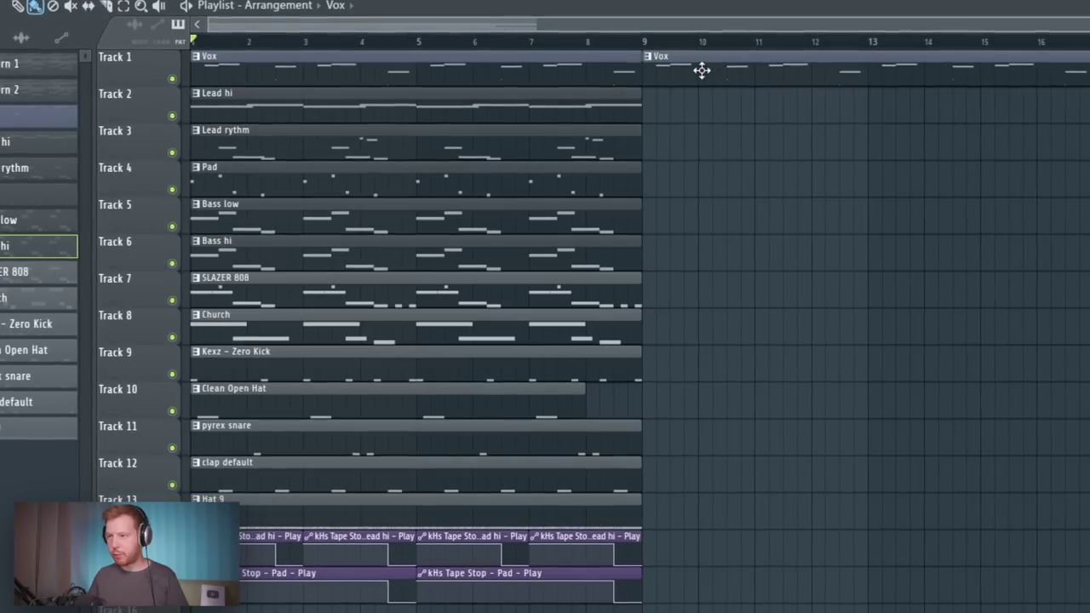
pyautogui.rightClick(649, 59)
pyautogui.click(704, 165)
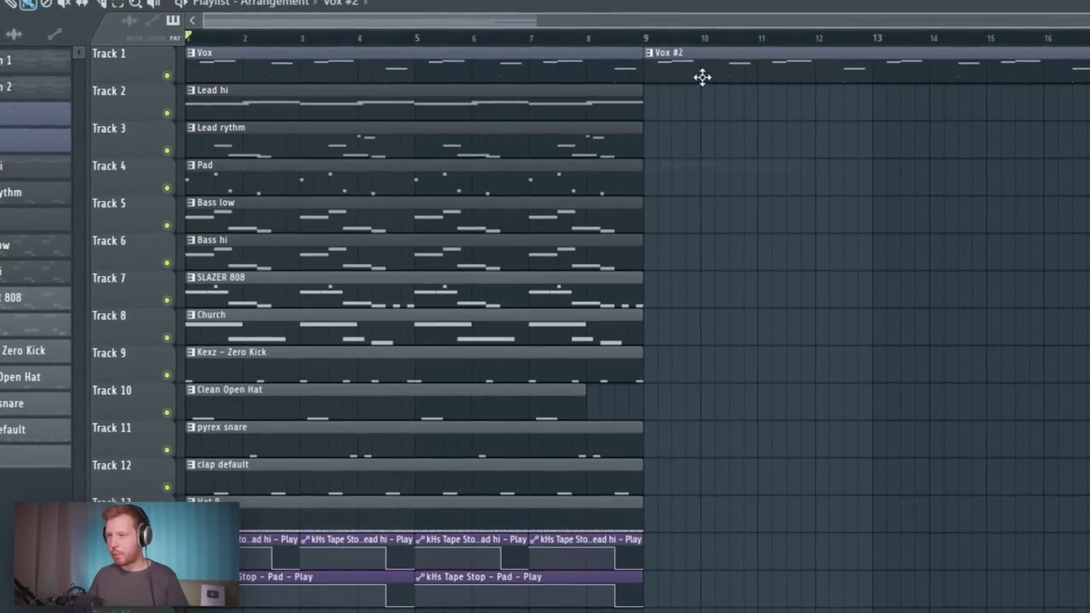
# Step: Clone the Vox channel and show the clone's detailed channel settings
pyautogui.press('F6')
pyautogui.rightClick(581, 104)
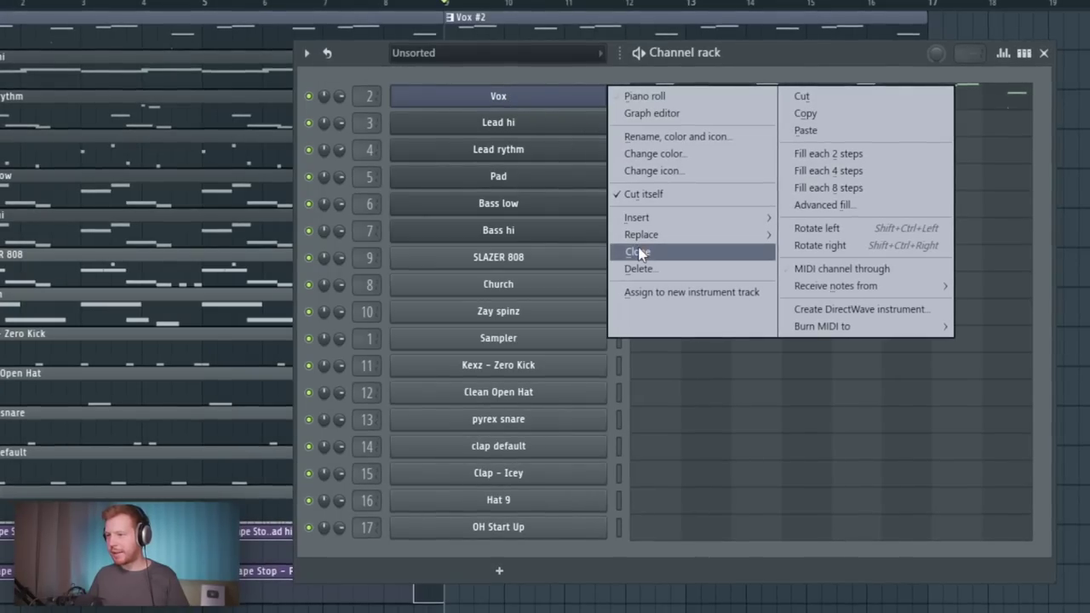
pyautogui.click(638, 251)
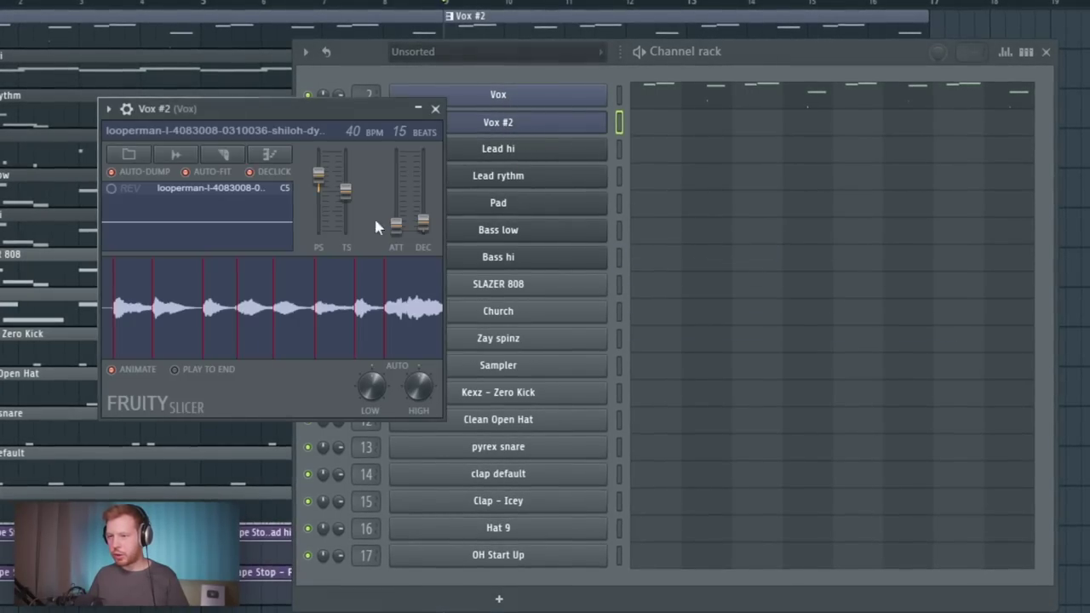
pyautogui.click(125, 109)
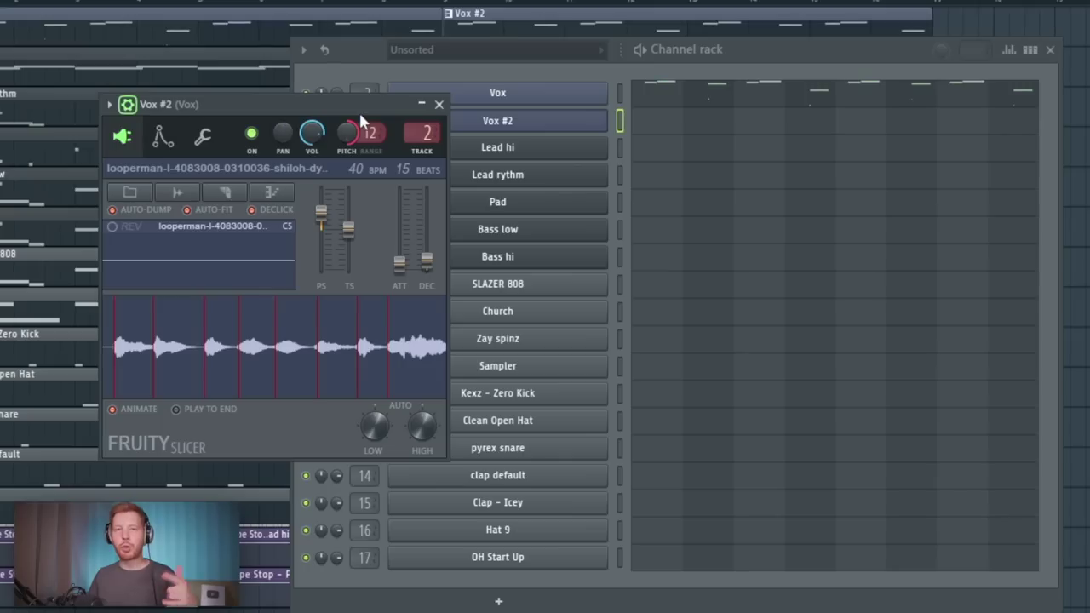
# Step: Transfer the notes from the Vox channel to the Vox #2 channel and raise the Vox #2 Fruity Slicer's time stretch
pyautogui.click(714, 53)
pyautogui.click(623, 89)
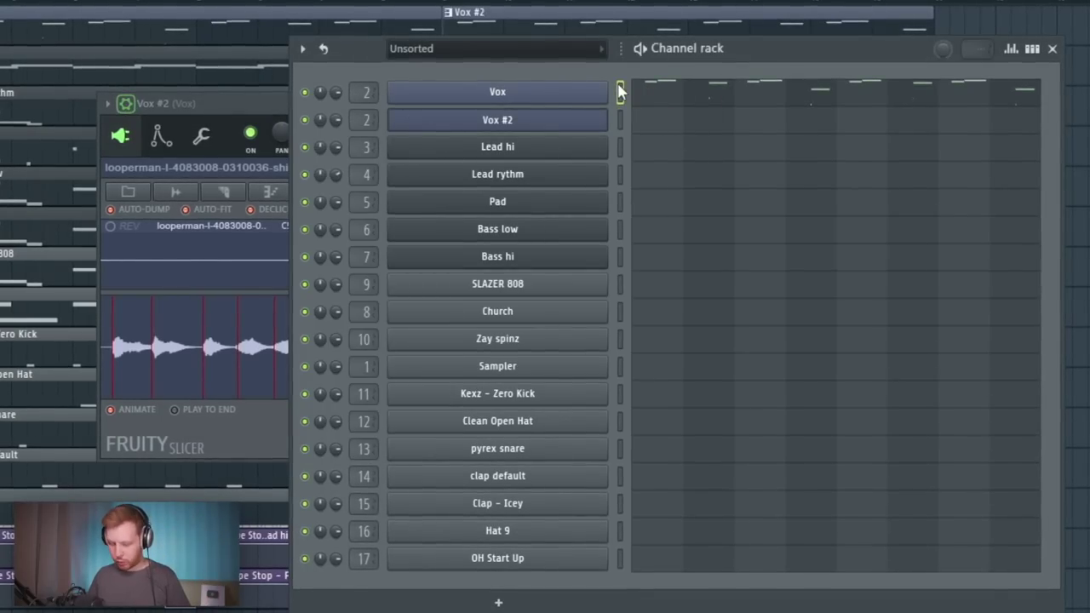
pyautogui.click(686, 115)
pyautogui.press('F6')
pyautogui.click(545, 114)
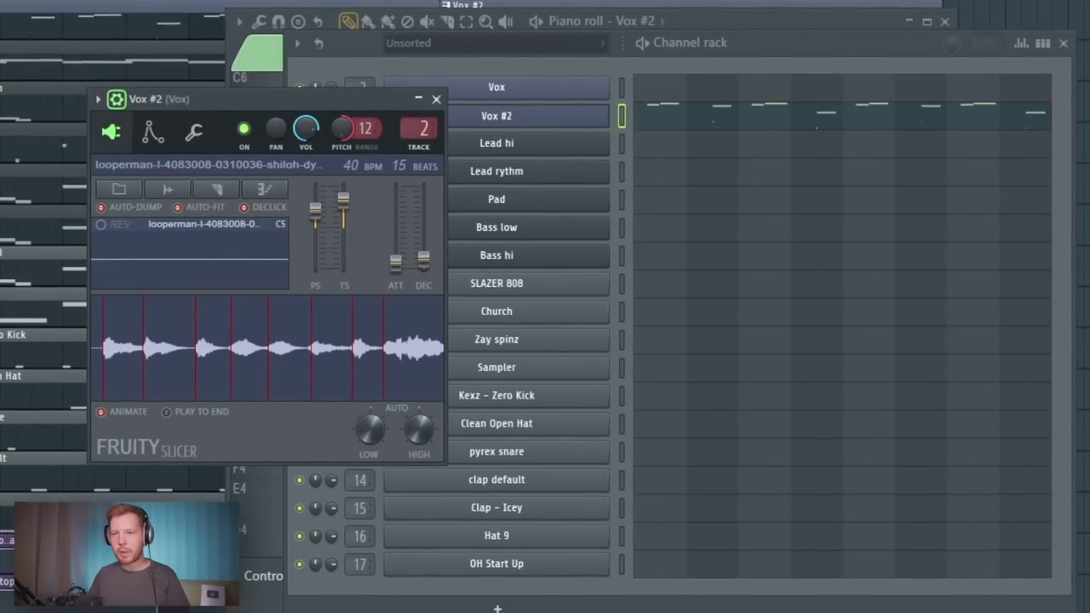
# Step: Add a one-beat Slice #9 note at the start of bar 1 and shorten the Slice #9 note on beat 3 to one beat
pyautogui.press('space')
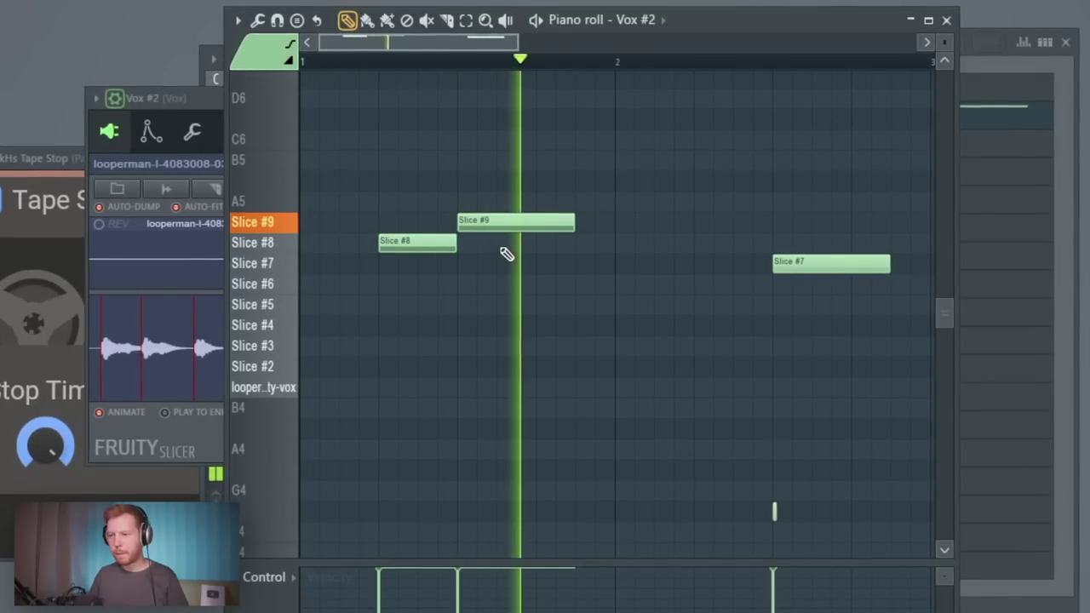
pyautogui.press('space')
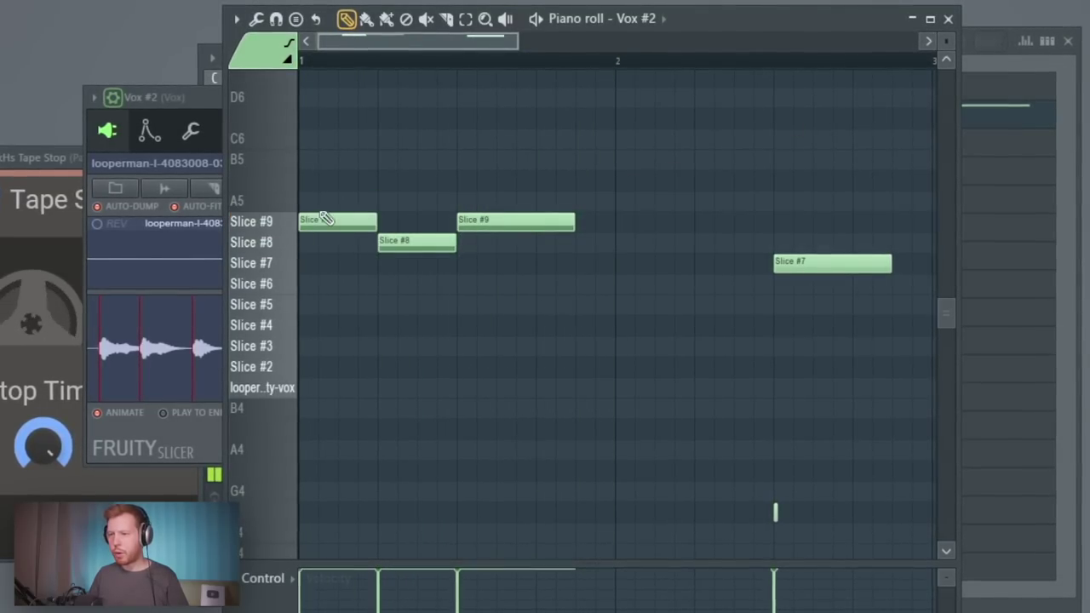
pyautogui.scroll(-3, 556, 296)
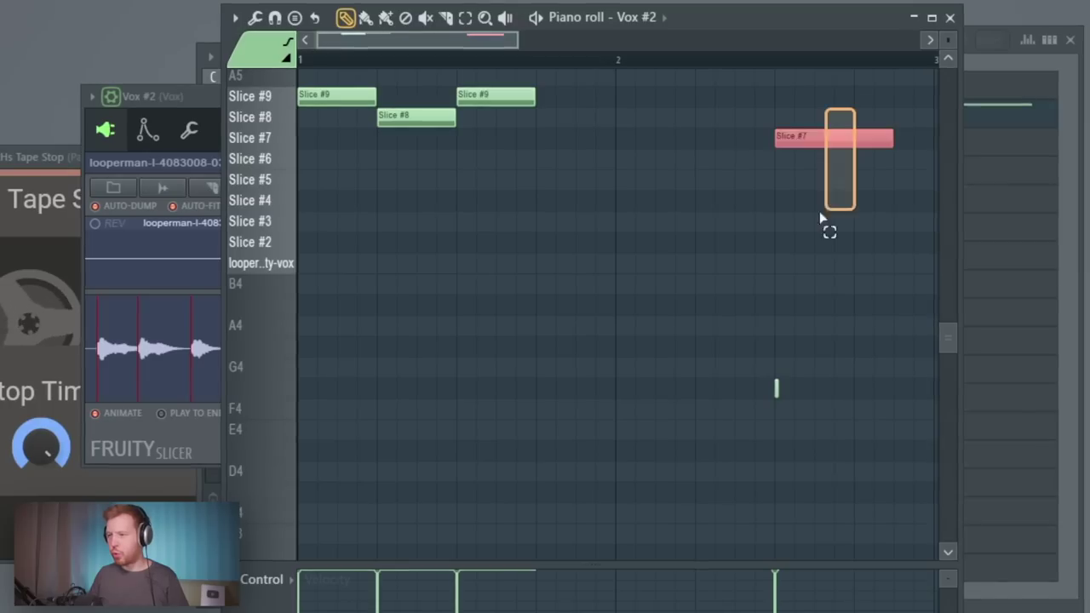
# Step: Place one-beat notes for Slice #5 on beat 4 of bar 1 and Slice #3 on beat 2 of bar 2, and play them back
pyautogui.press('space')
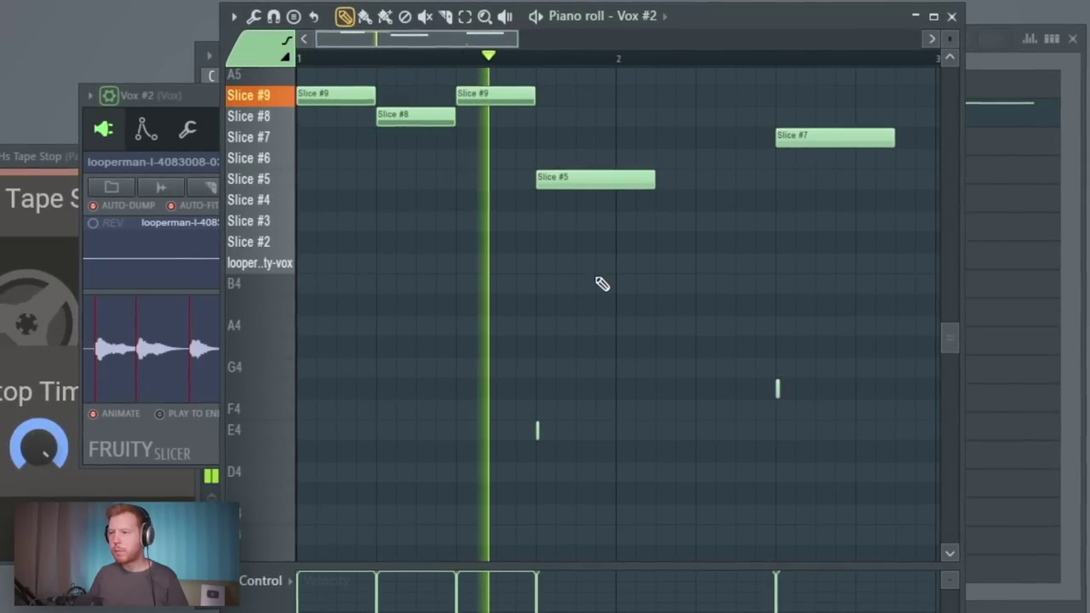
pyautogui.moveTo(675, 128); pyautogui.dragTo(563, 400)
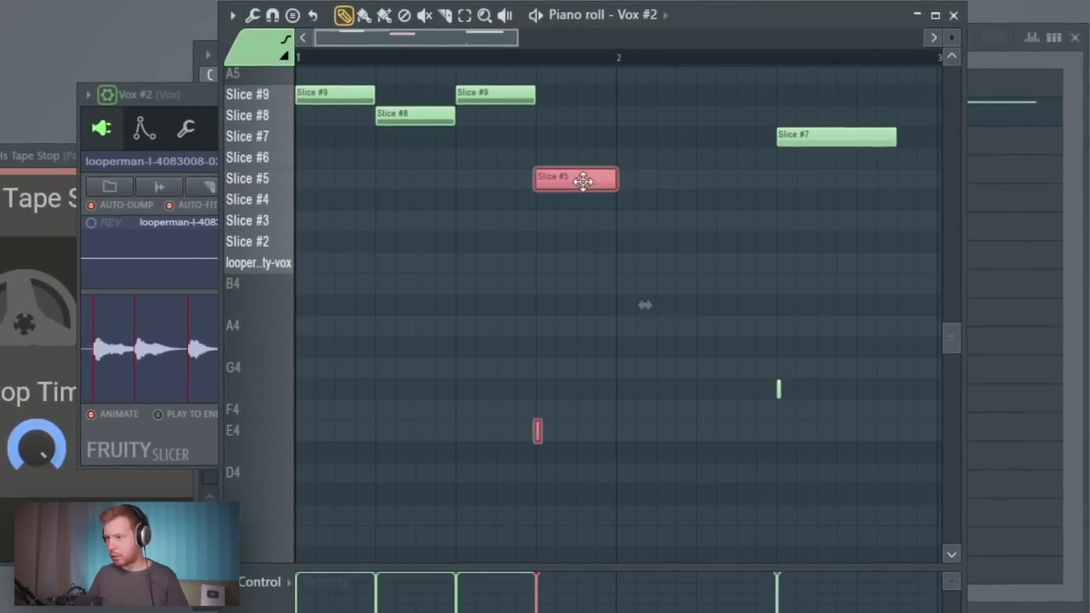
pyautogui.press('space')
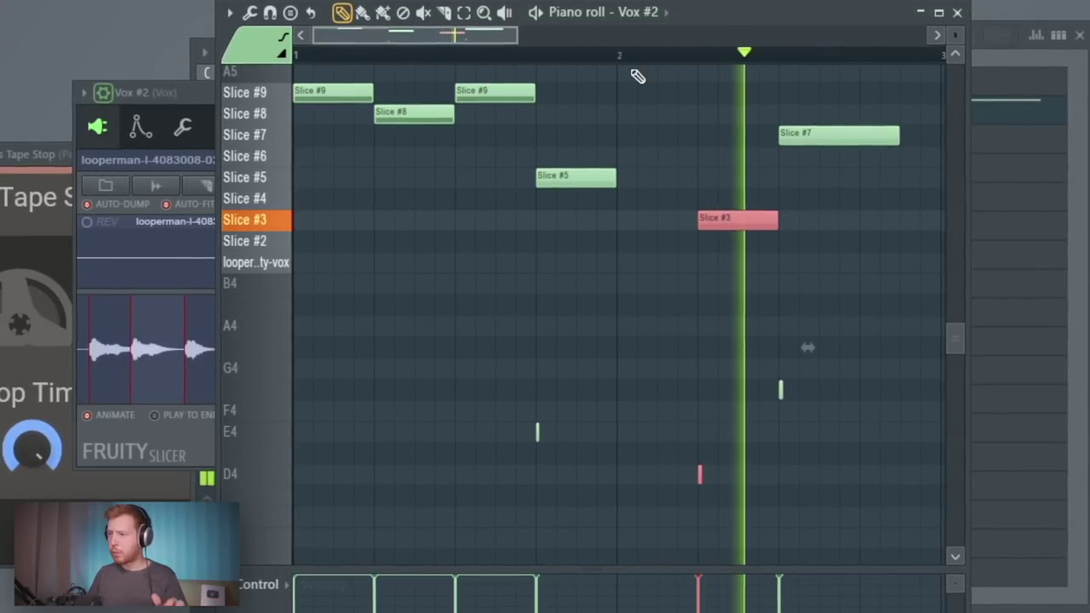
# Step: Duplicate the two-bar slice phrase of Vox #2 into bars 3 and 4
pyautogui.press('space')
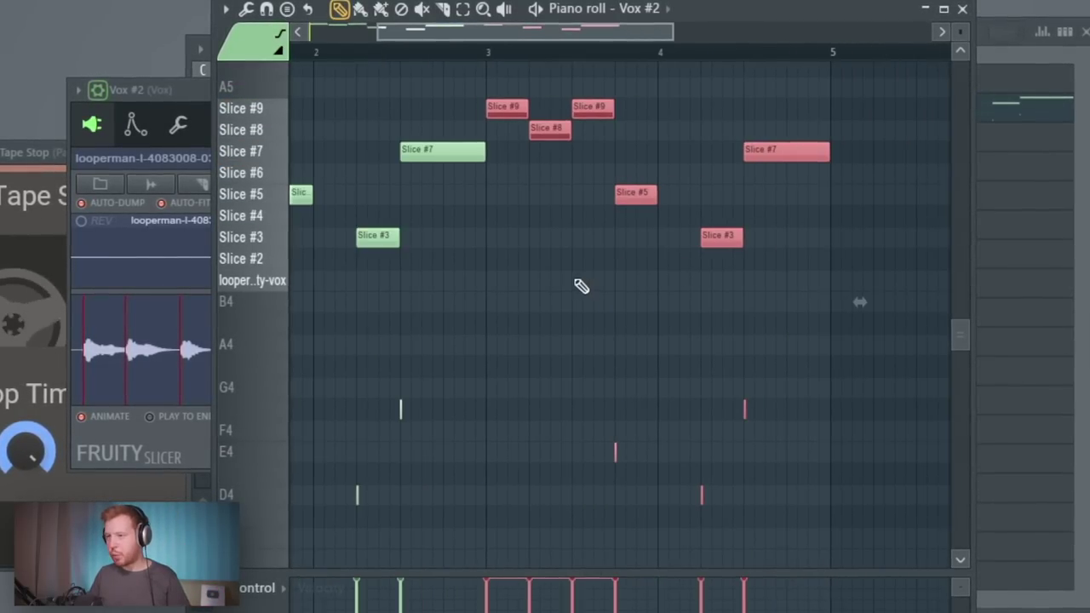
pyautogui.moveTo(575, 280); pyautogui.dragTo(608, 287)
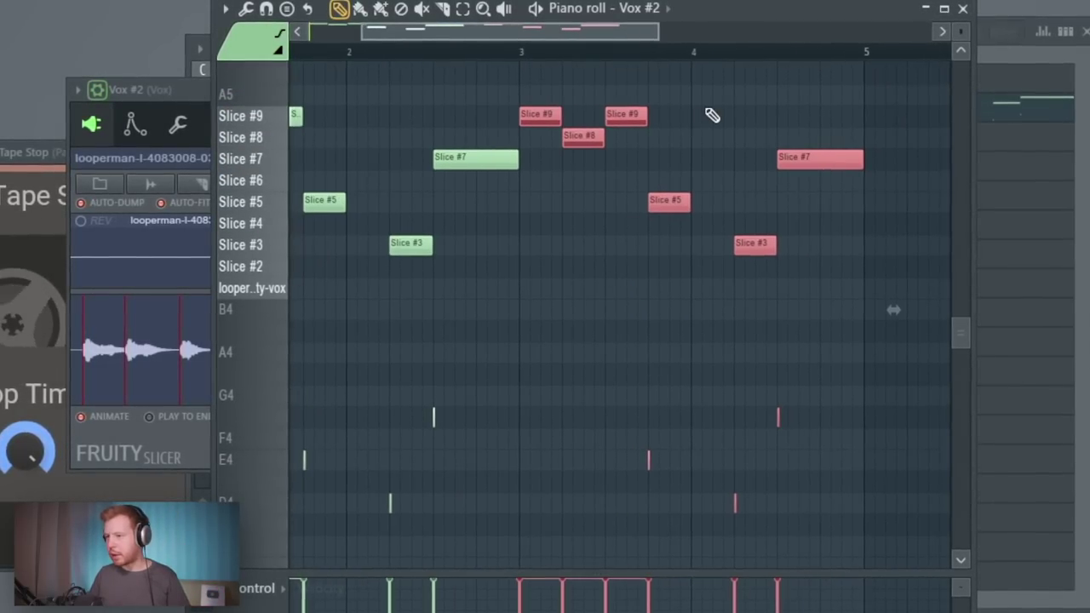
pyautogui.scroll(3, 674, 288)
pyautogui.moveTo(738, 171); pyautogui.dragTo(713, 426)
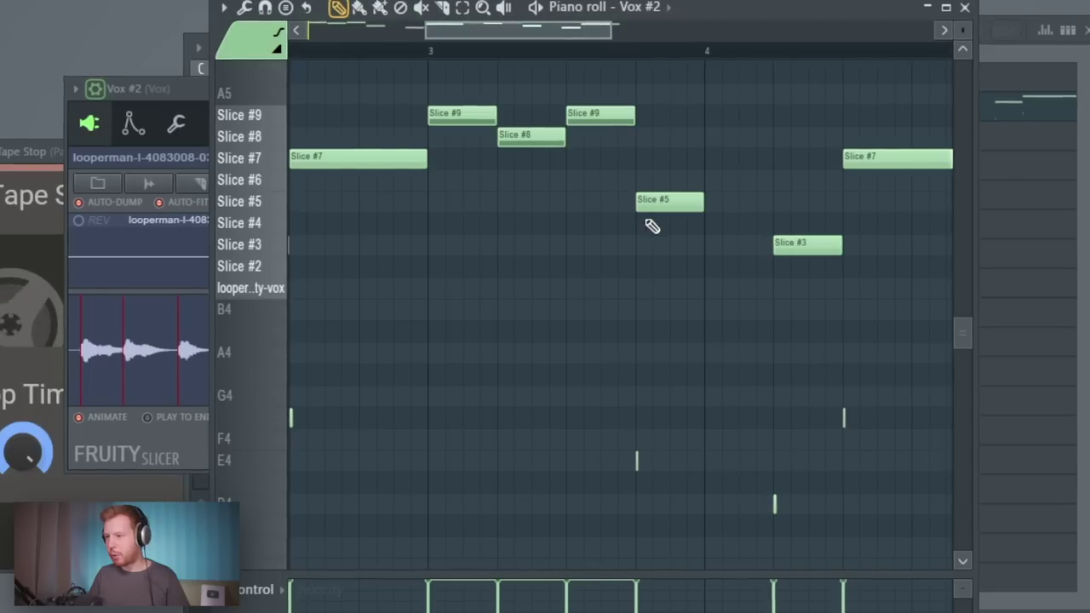
# Step: Add a one-beat Slice #2 note on the first beat of bar 4 and play the phrase back
pyautogui.moveTo(739, 151); pyautogui.dragTo(638, 545)
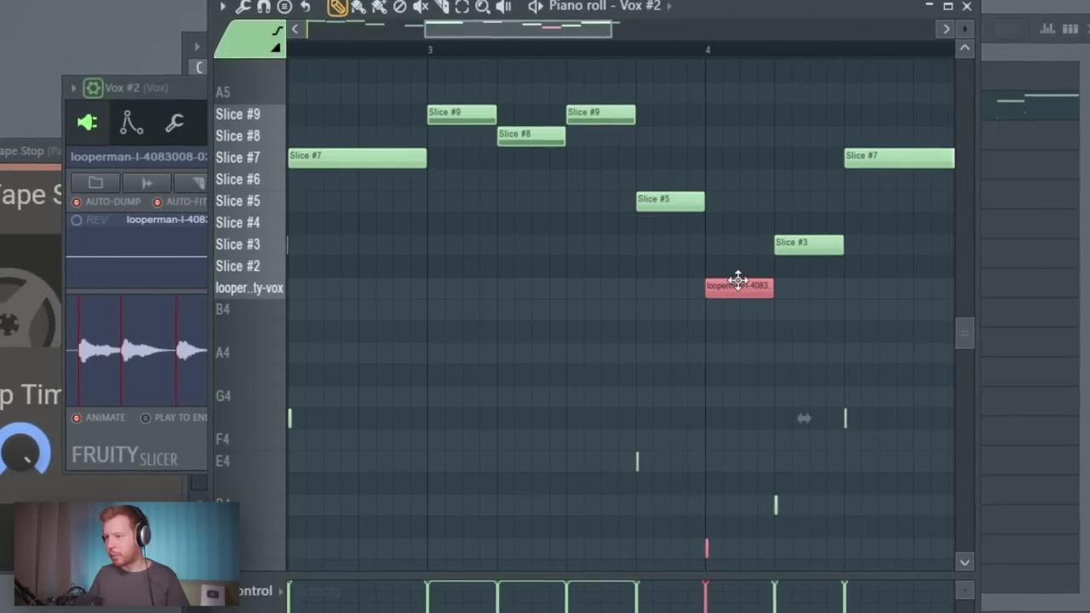
pyautogui.moveTo(738, 281); pyautogui.dragTo(738, 260)
pyautogui.press('space')
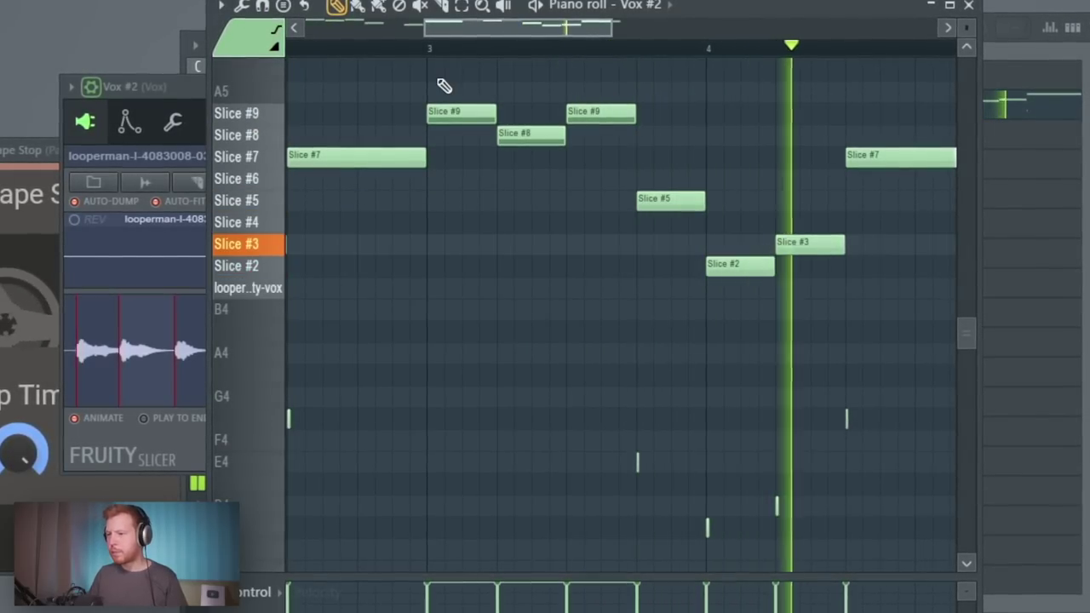
# Step: Make the second Church clip unique and open its notes in the piano roll
pyautogui.rightClick(378, 253)
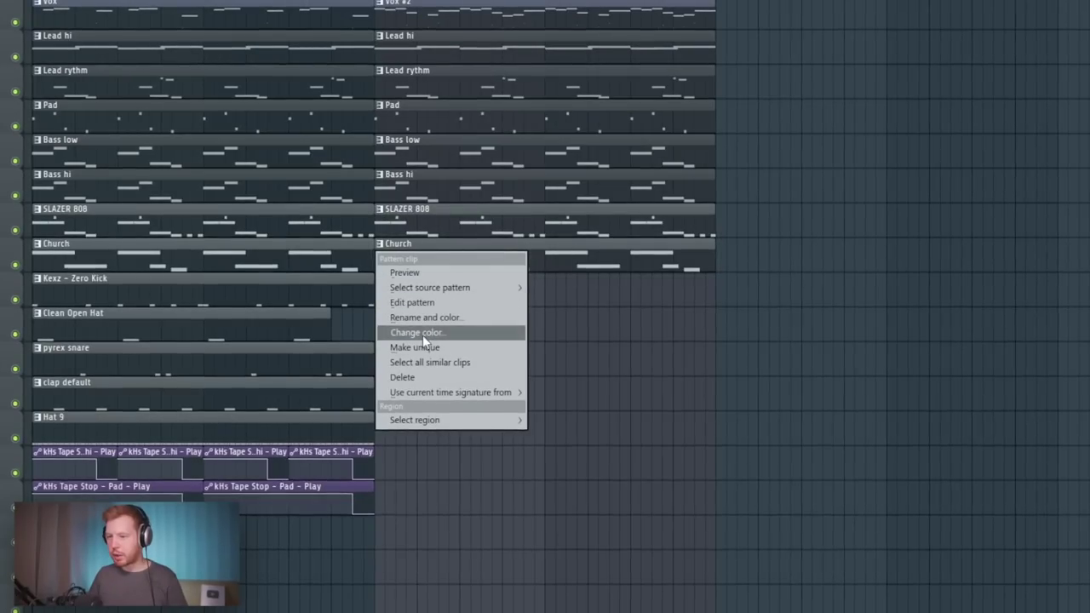
pyautogui.click(415, 348)
pyautogui.click(446, 267)
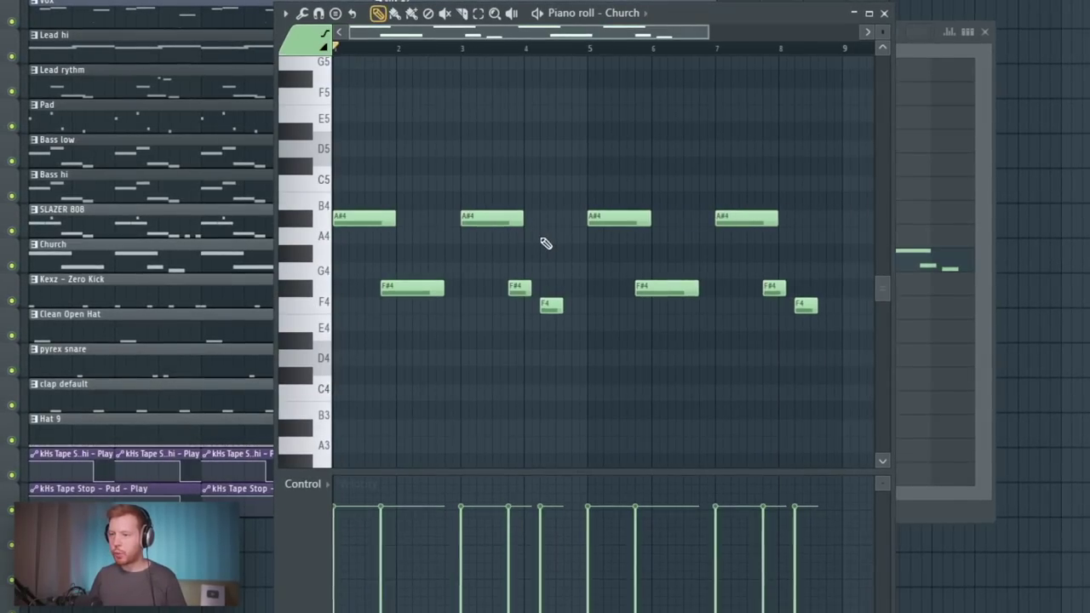
# Step: Raise all Church notes by one octave, extend them so each reaches the next, and play them back
pyautogui.hotkey('ctrl', 'Up')
pyautogui.scroll(6, 474, 241)
pyautogui.hotkey('ctrl', 'l')
pyautogui.press('space')
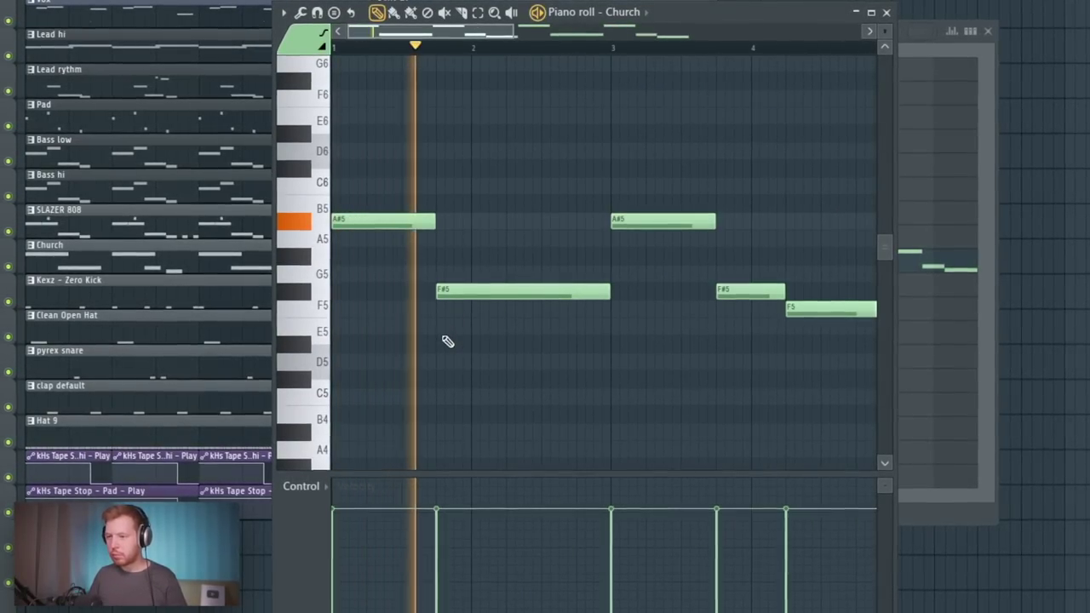
# Step: Split the first A#5 note after one beat, lower its second part an octave to A#4, and listen to it
pyautogui.press('space')
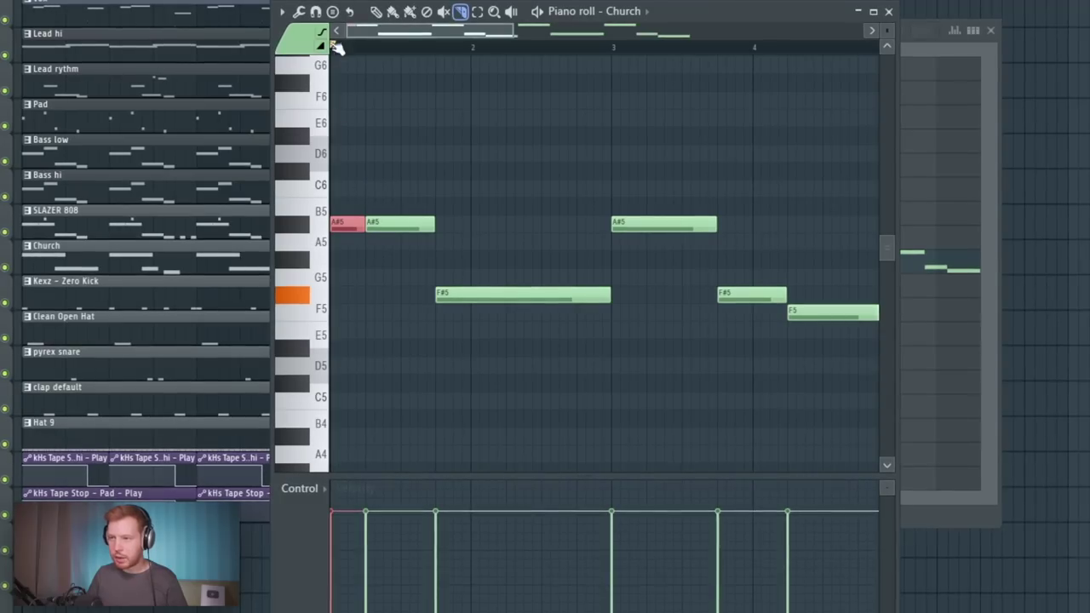
pyautogui.click(376, 11)
pyautogui.click(417, 224)
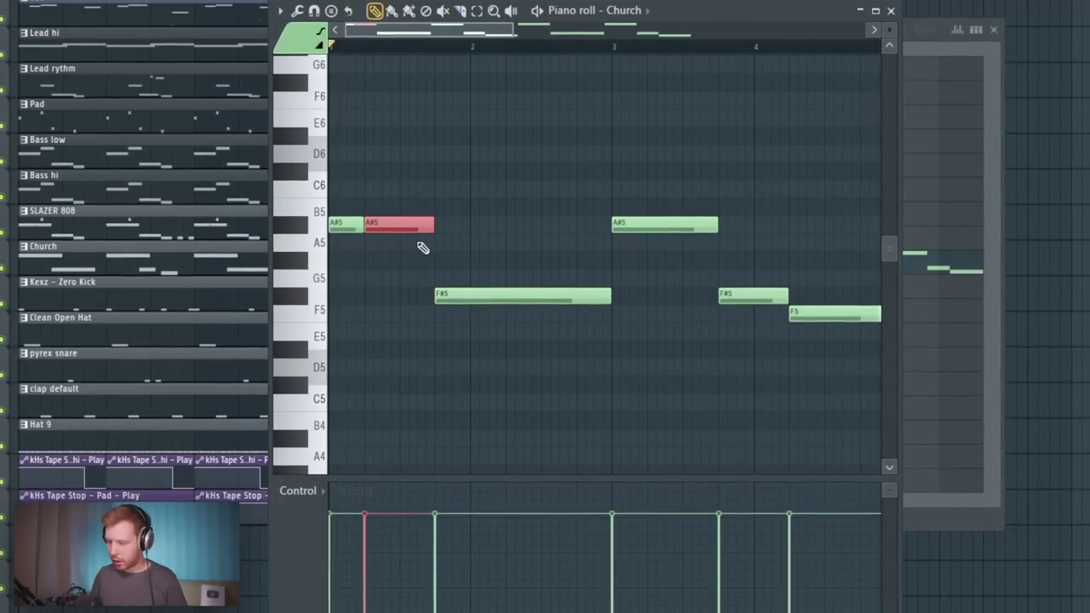
pyautogui.hotkey('ctrl', 'Down')
pyautogui.press('space')
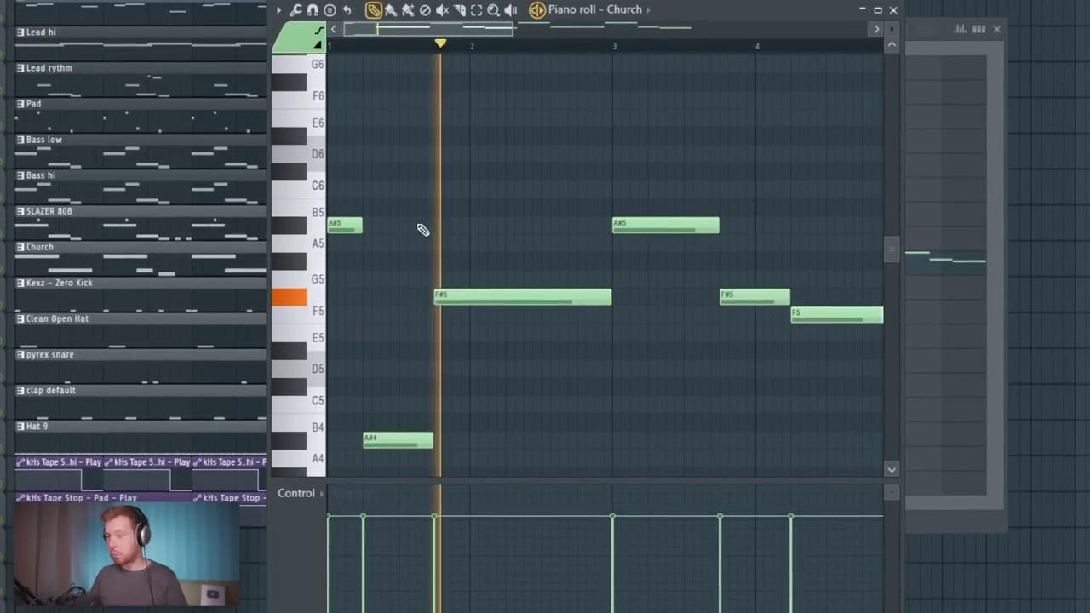
# Step: Split the following long A#5 notes after one beat and lower their second parts to A#4
pyautogui.scroll(-2, 487, 207)
pyautogui.scroll(4, 511, 275)
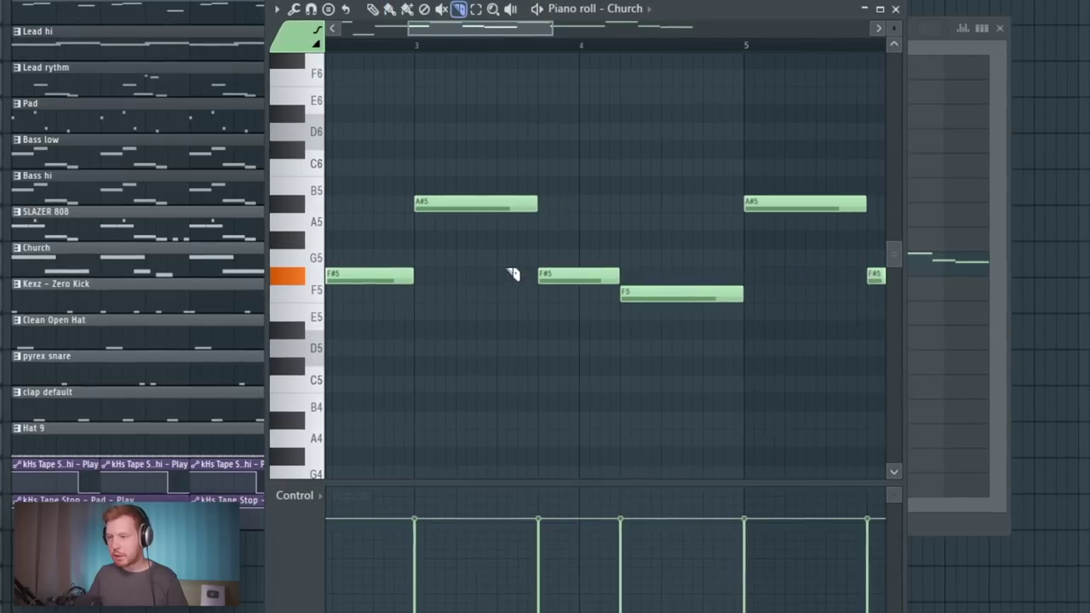
pyautogui.press('c')
pyautogui.click(496, 205)
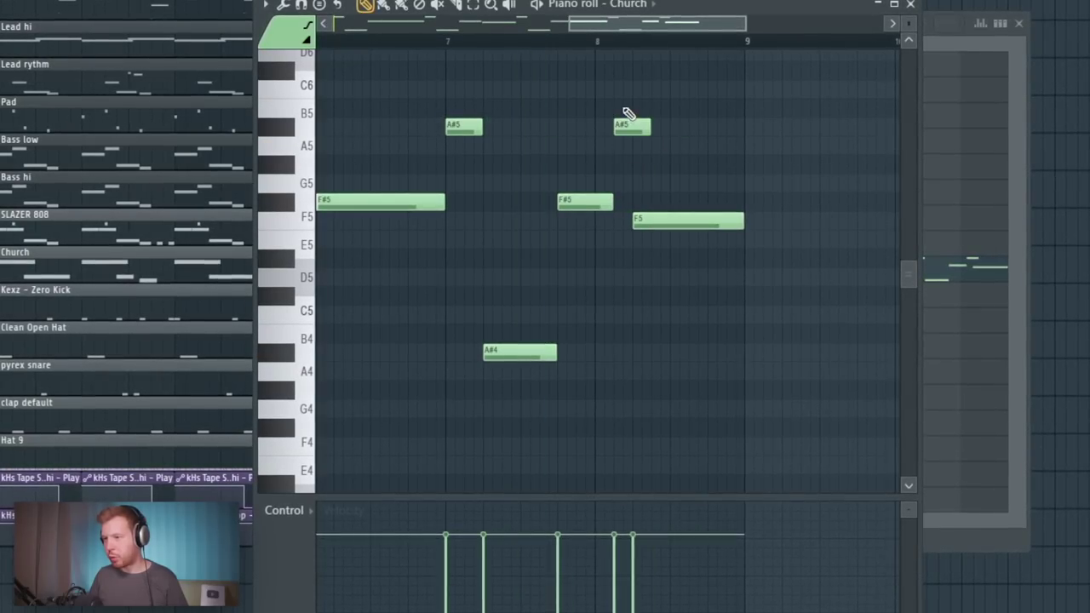
# Step: Play back the end of the Church part and shorten bar 8's A#5 to half a beat and F5 to one and a half beats
pyautogui.click(559, 40)
pyautogui.press('space')
pyautogui.press('space')
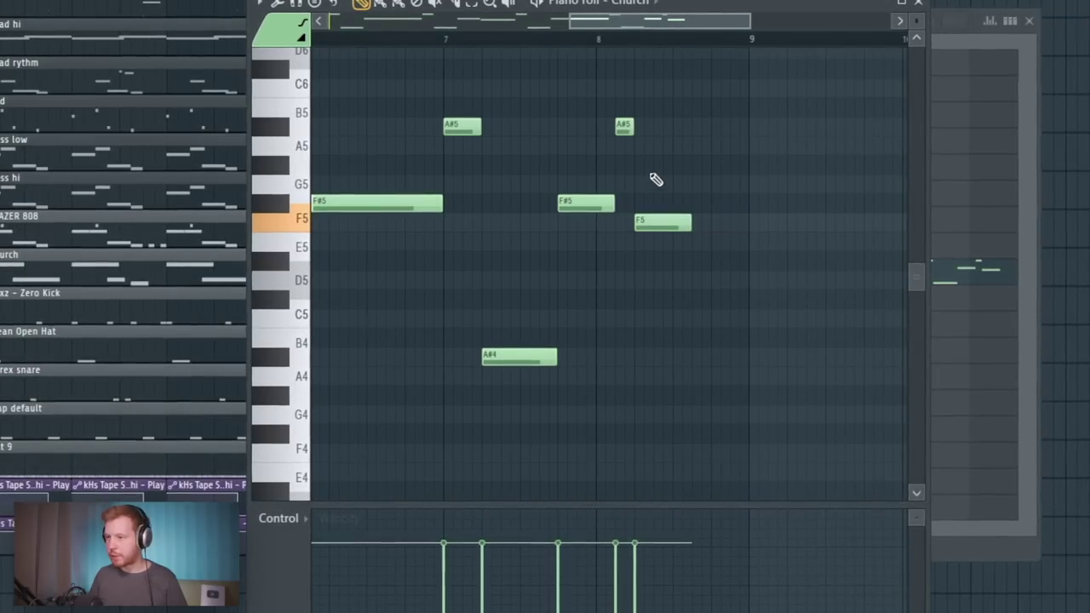
# Step: Repeat the A#5 and F5 pair in the second half of bar 8, lowering the copied F5 by one octave
pyautogui.moveTo(627, 127); pyautogui.dragTo(692, 141)
pyautogui.moveTo(654, 217); pyautogui.dragTo(768, 279)
pyautogui.press('space')
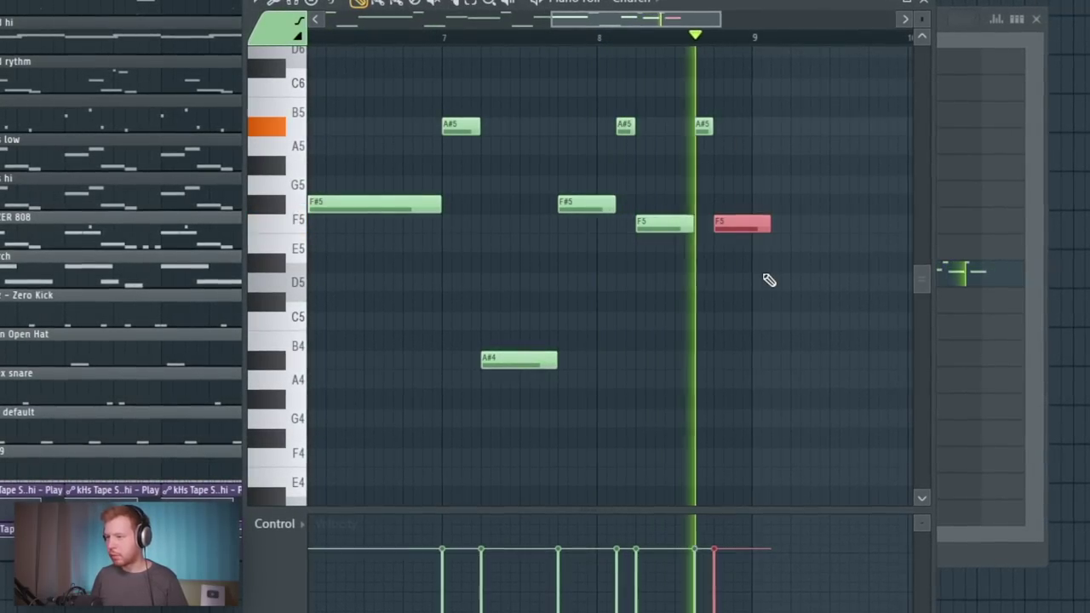
pyautogui.hotkey('ctrl', 'Down')
pyautogui.press('space')
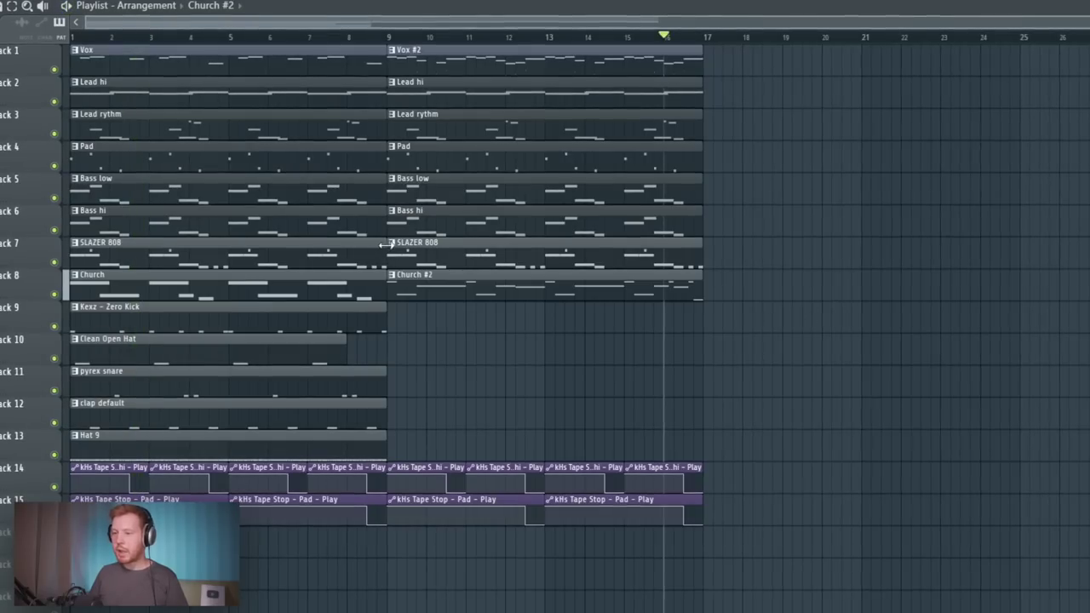
# Step: Make the second SLAZER 808 clip unique, move its notes to the Zay spinz channel, and play the pattern
pyautogui.click(392, 243)
pyautogui.click(443, 339)
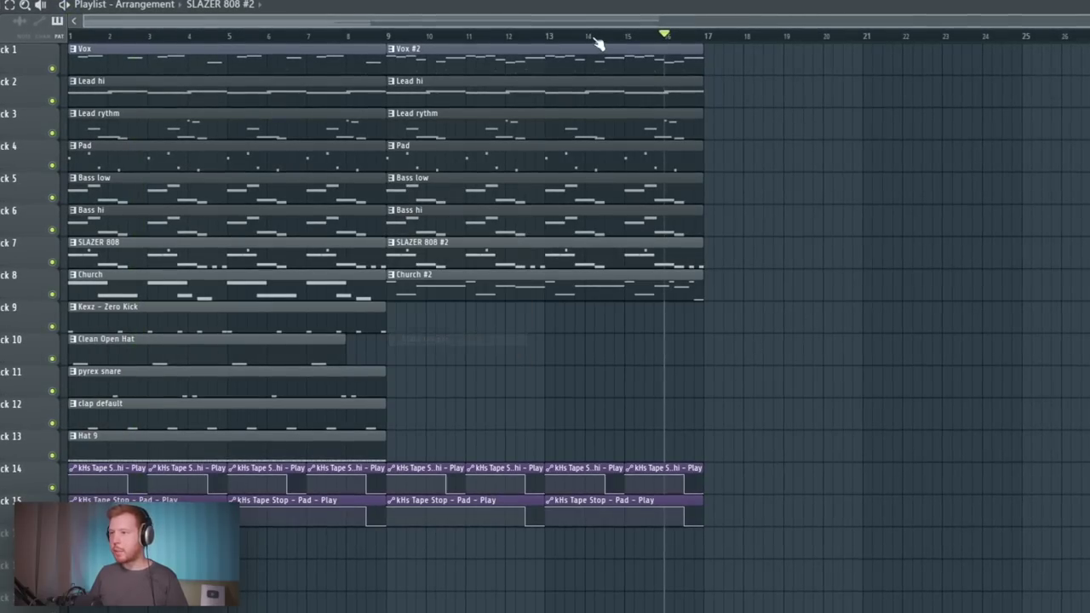
pyautogui.press('F6')
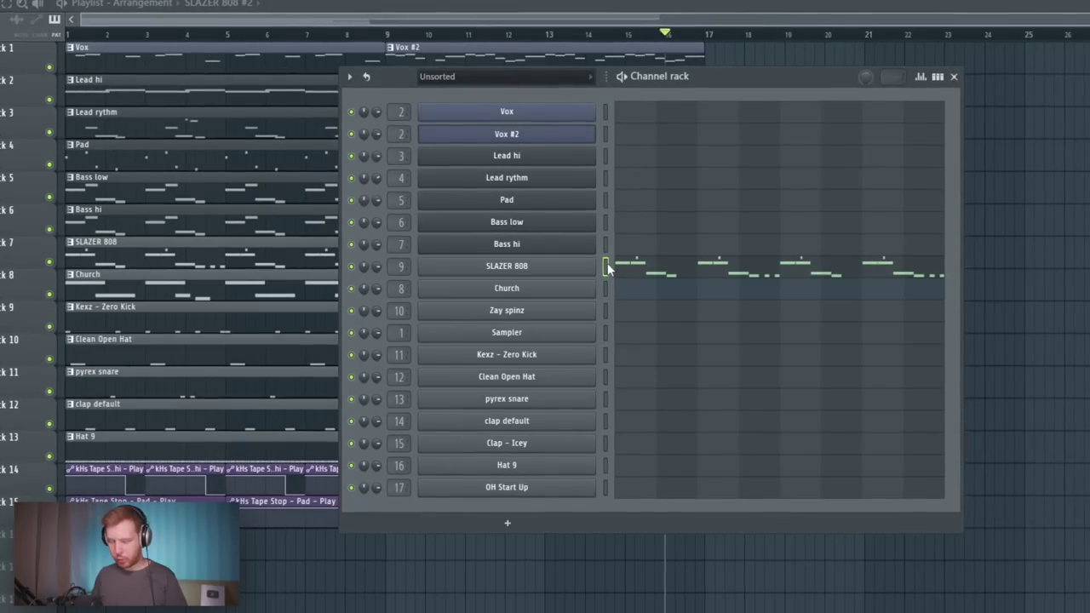
pyautogui.hotkey('ctrl', 'x')
pyautogui.press('Down')
pyautogui.press('Down')
pyautogui.hotkey('ctrl', 'v')
pyautogui.press('space')
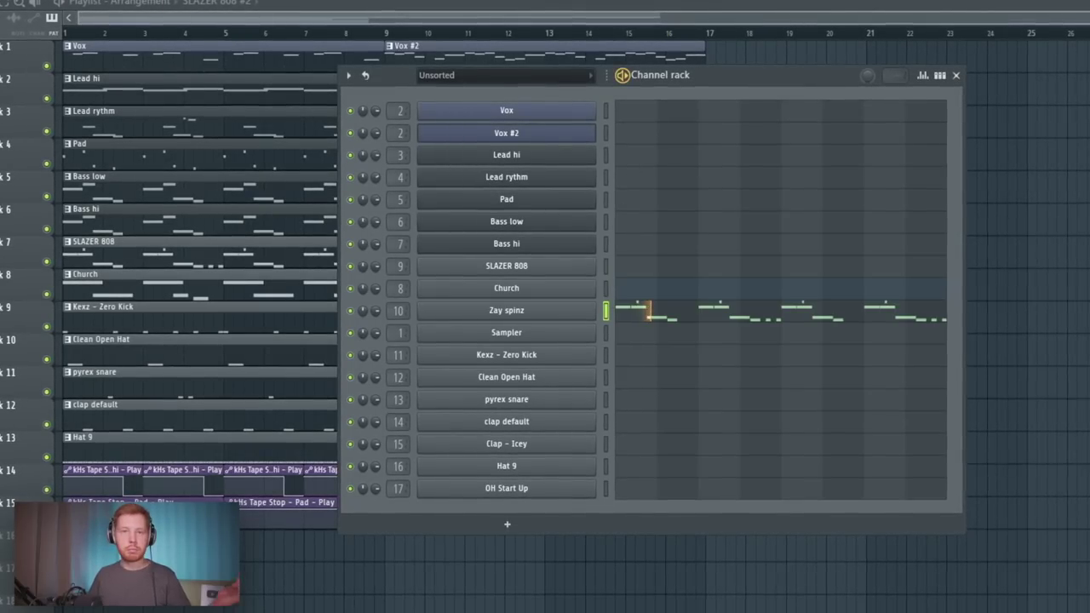
# Step: Select all Zay spinz notes in the piano roll and mute the second Lead hi and Pad clips in the playlist
pyautogui.press('F7')
pyautogui.hotkey('ctrl', 'a')
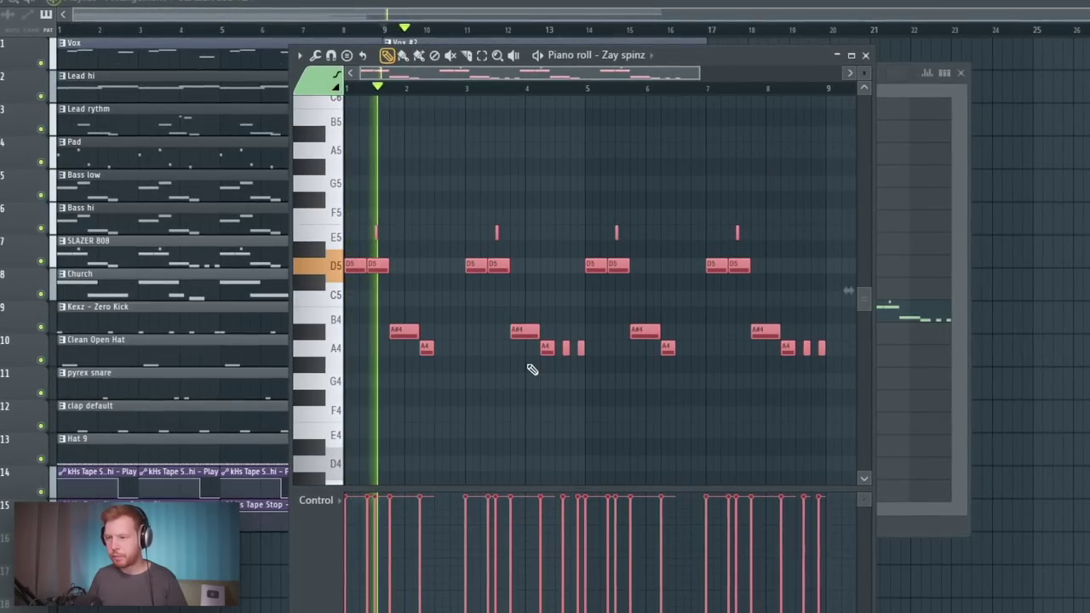
pyautogui.scroll(3, 401, 406)
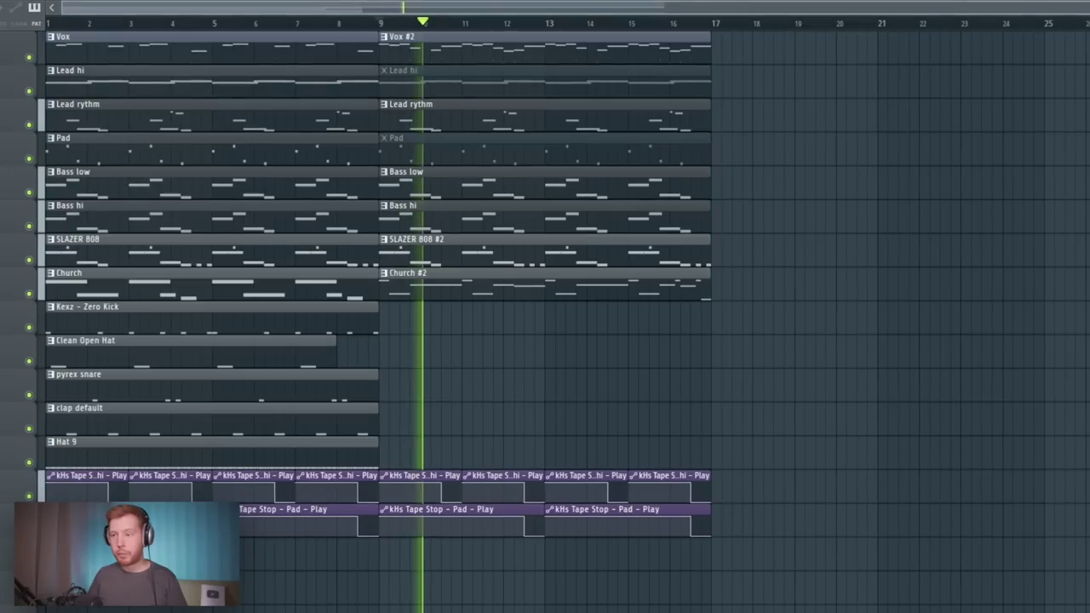
pyautogui.press('space')
pyautogui.click(437, 283)
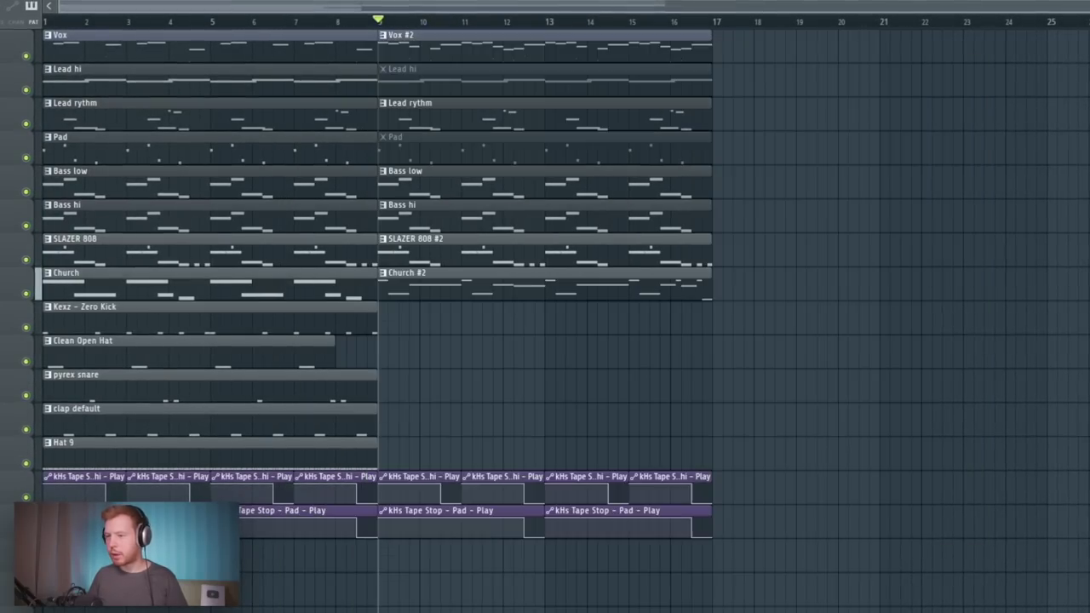
# Step: In bar 2 of Zay spinz, make the A4 part two half-beat notes followed by a two-beat A4 held until bar 3
pyautogui.click(494, 246)
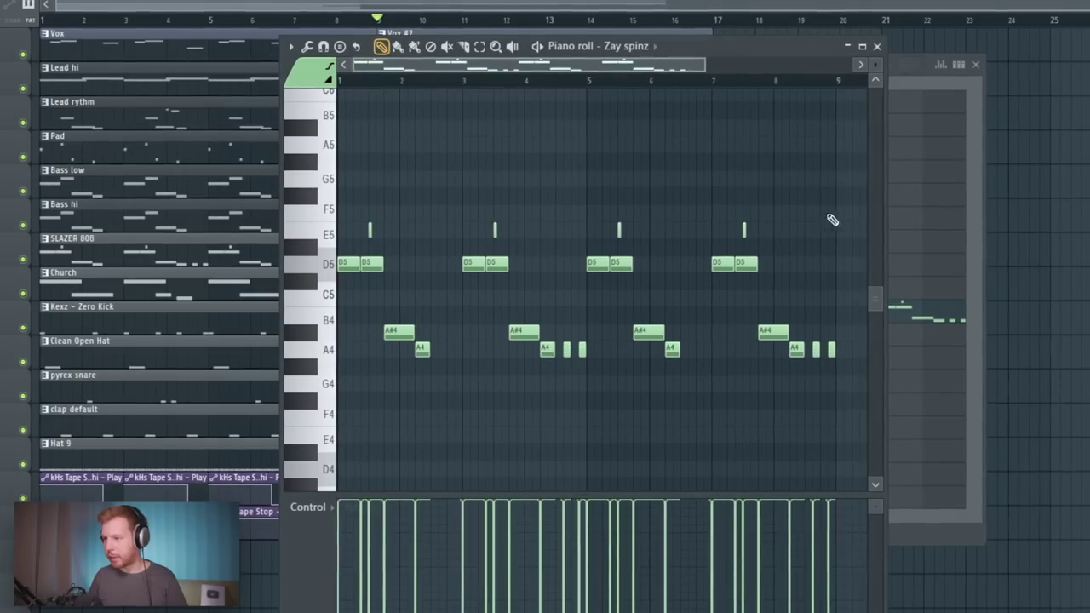
pyautogui.hotkey('ctrl', 'a')
pyautogui.scroll(4, 344, 387)
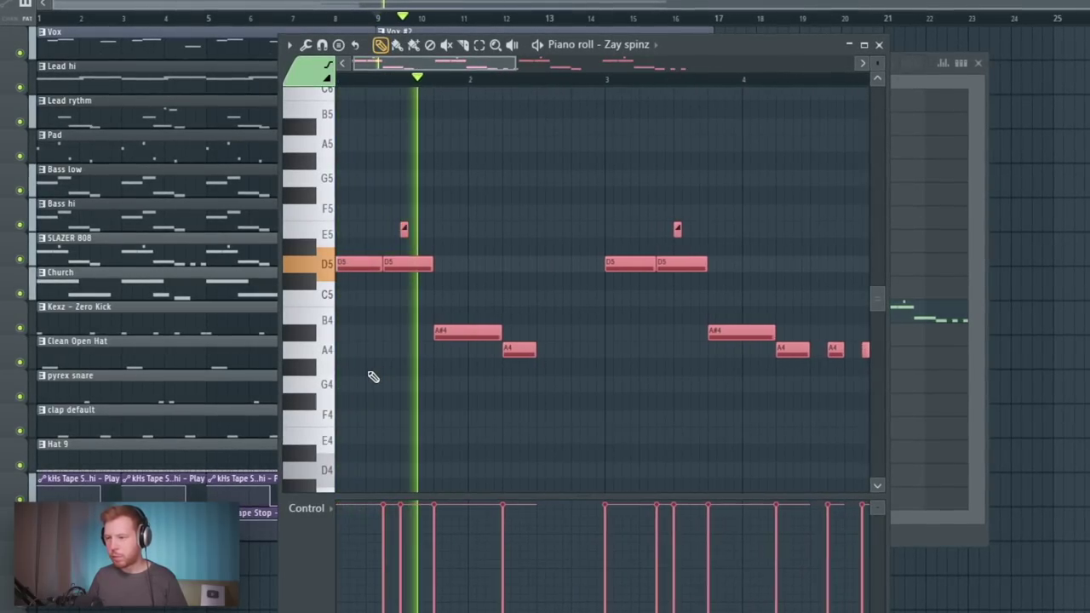
pyautogui.rightClick(482, 403)
pyautogui.scroll(2, 601, 370)
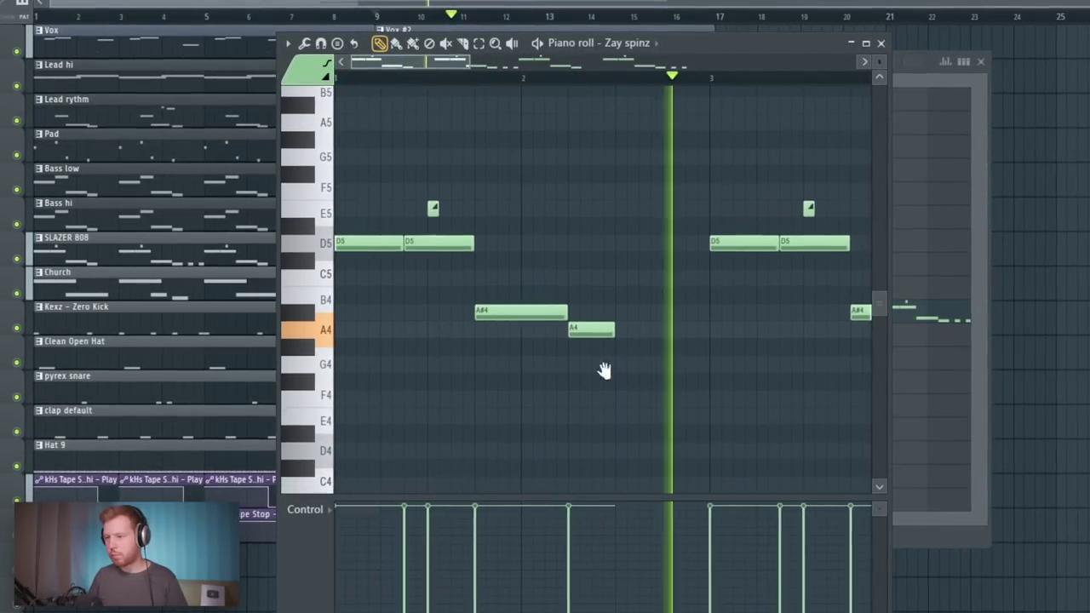
pyautogui.moveTo(605, 335)
pyautogui.mouseDown()
pyautogui.moveTo(730, 327)
pyautogui.moveTo(557, 330)
pyautogui.mouseUp()
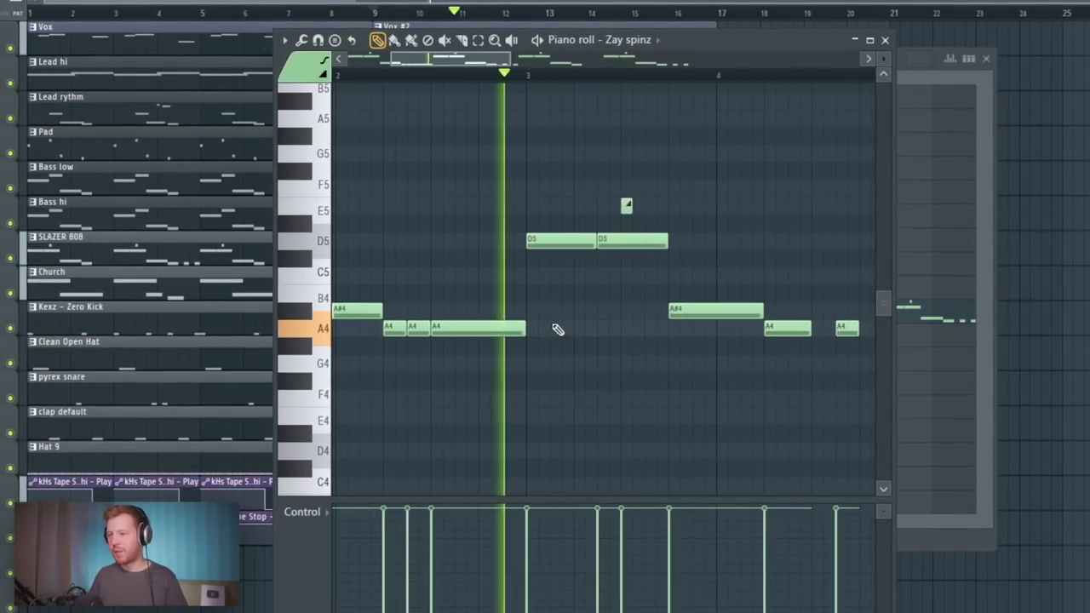
# Step: Cut the last half beat off the second D5 note in bar 3 and listen to the change
pyautogui.press('space')
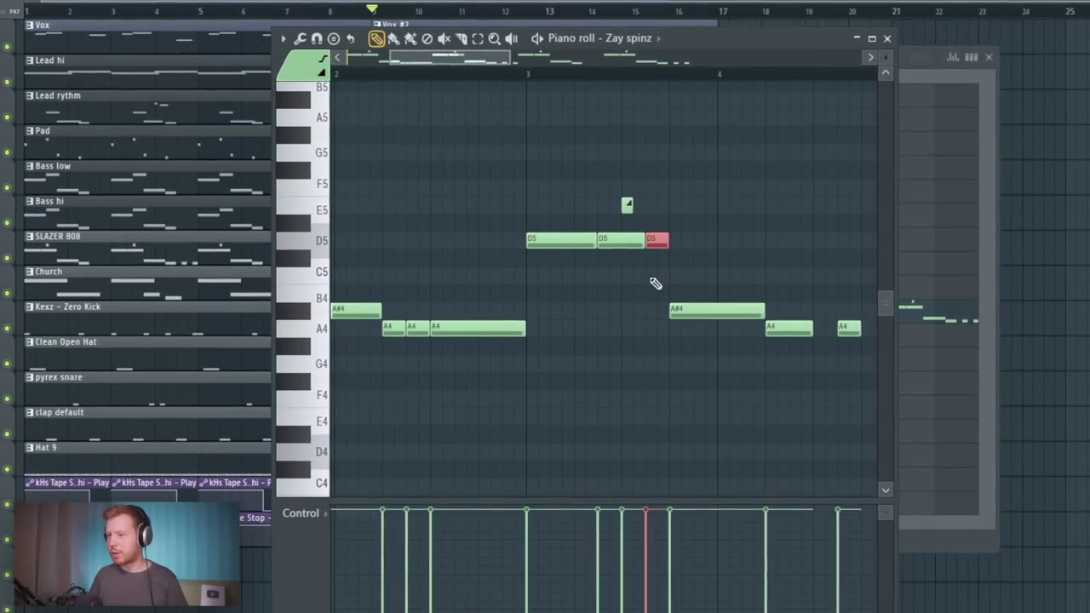
pyautogui.press('Delete')
pyautogui.press('space')
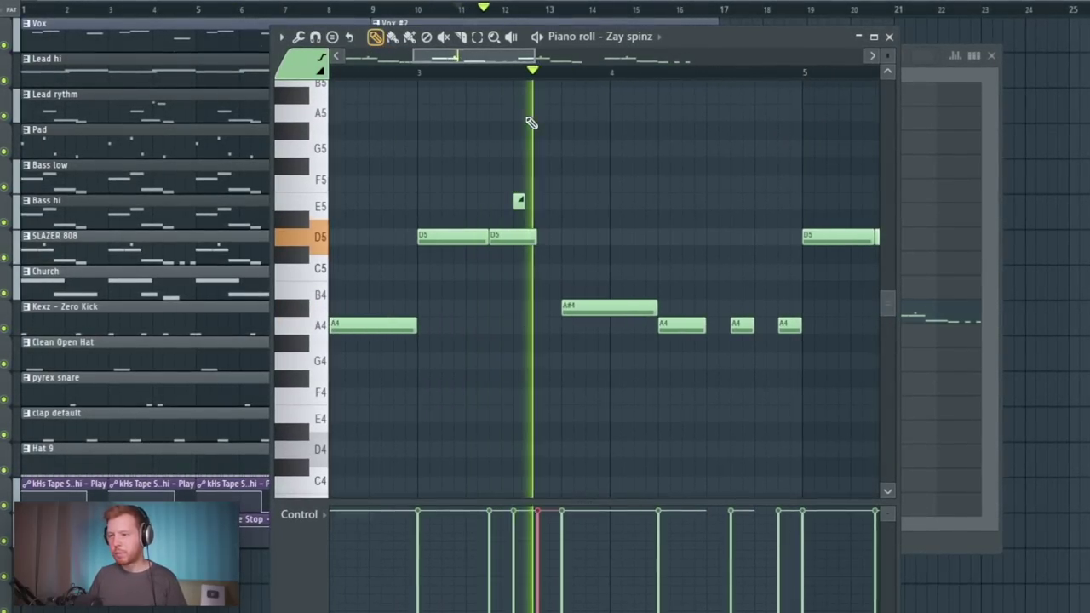
# Step: Replace the last two A4 notes of bar 4 with three short A4 notes and a one-beat A4 ending at bar 5
pyautogui.scroll(3, 642, 238)
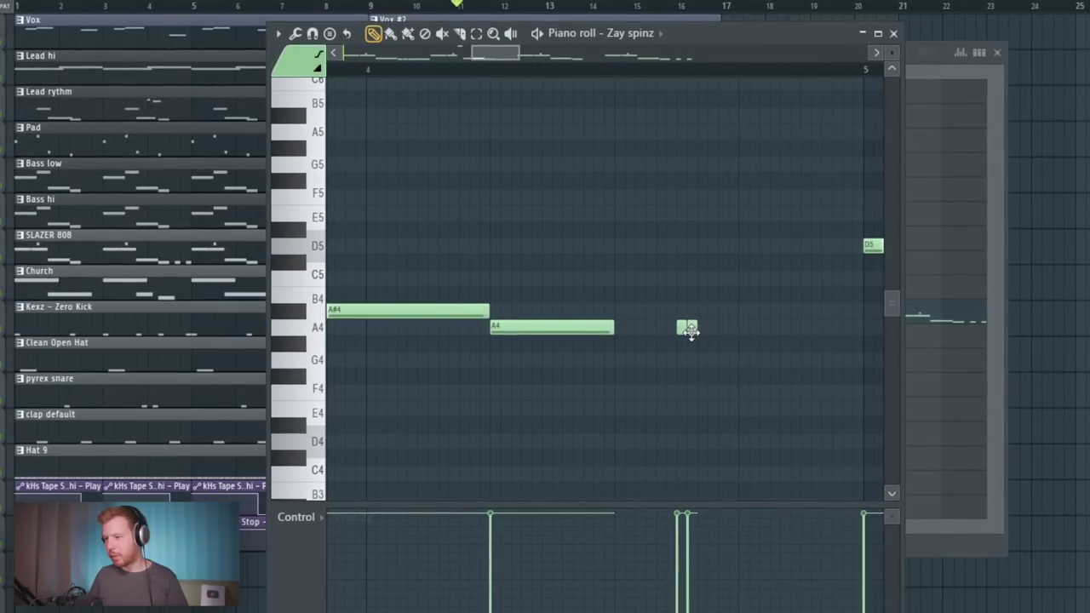
pyautogui.moveTo(729, 332); pyautogui.dragTo(794, 332)
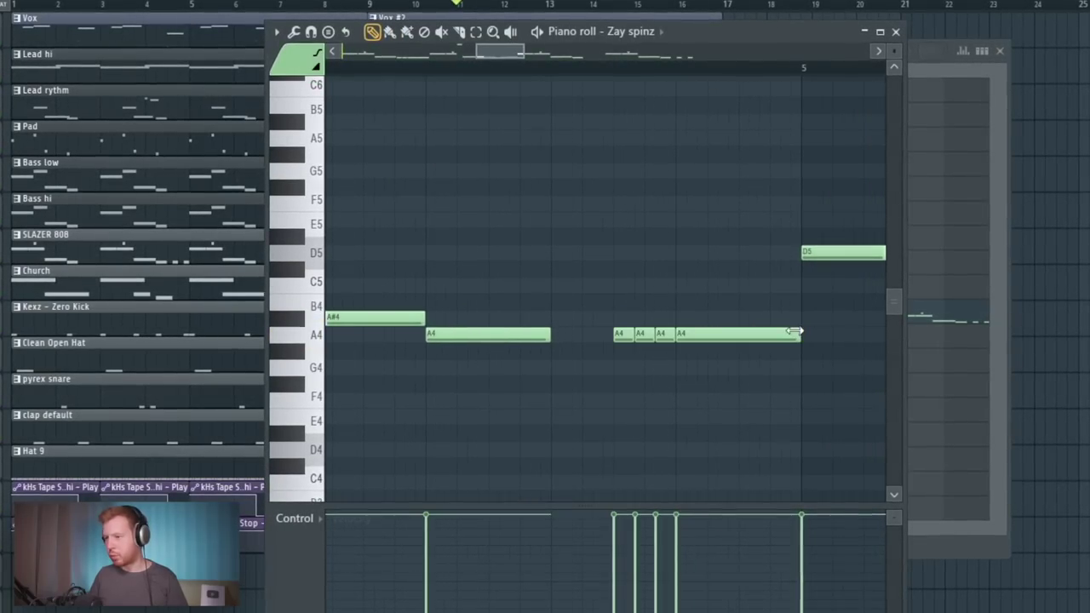
pyautogui.moveTo(725, 337); pyautogui.dragTo(758, 337)
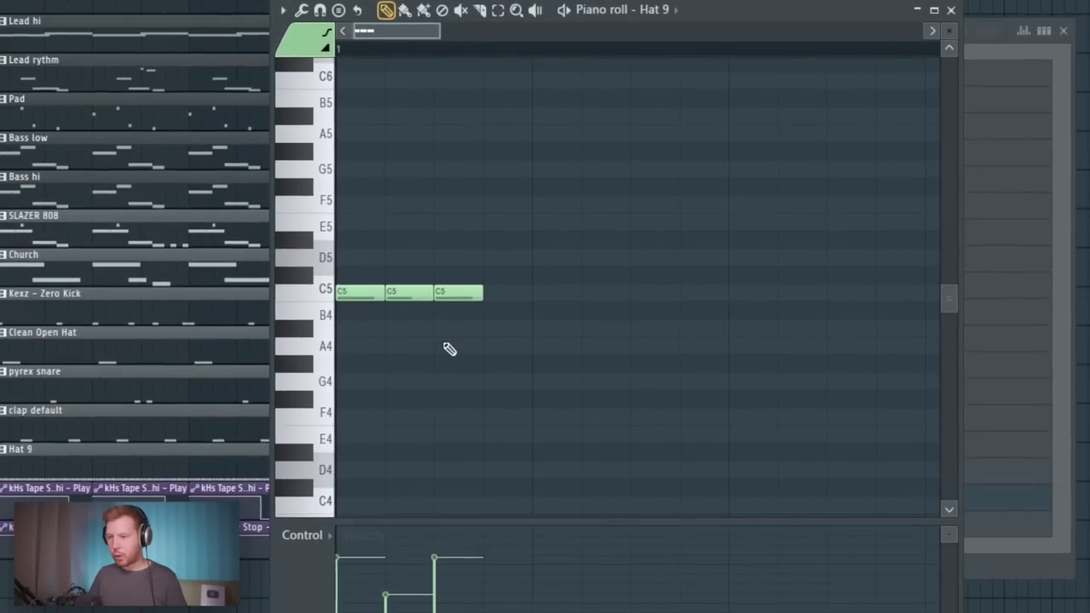
# Step: In bar 1 of Hat 9, add C5 hits on beats 2, 3 and 3.5, a four-note roll before beat 3 and a three-note triplet on beat 4
pyautogui.scroll(-2, 450, 350)
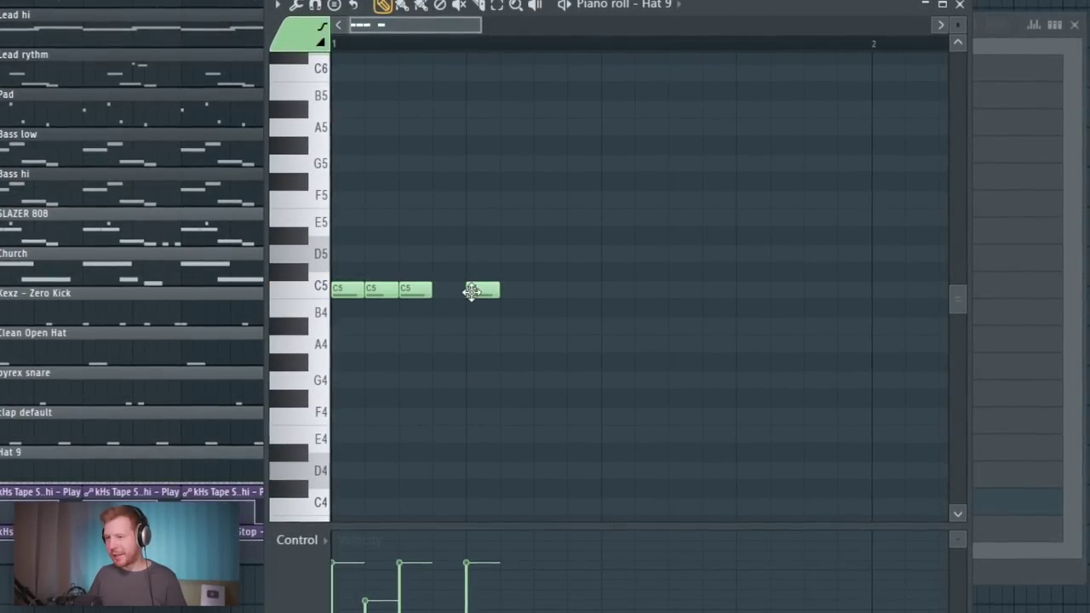
pyautogui.click(431, 1)
pyautogui.click(438, 15)
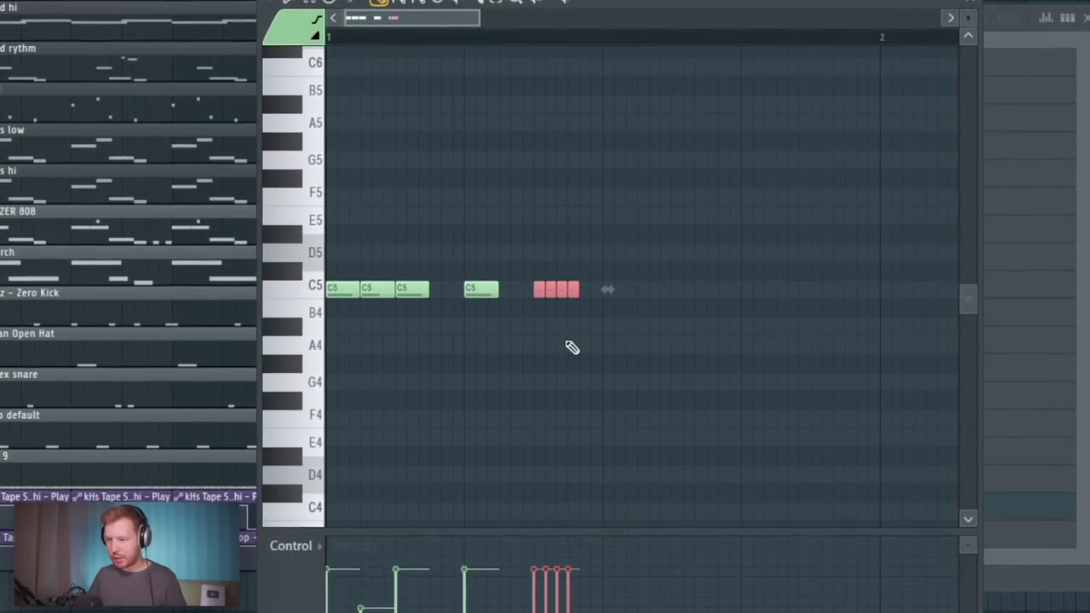
pyautogui.press('space')
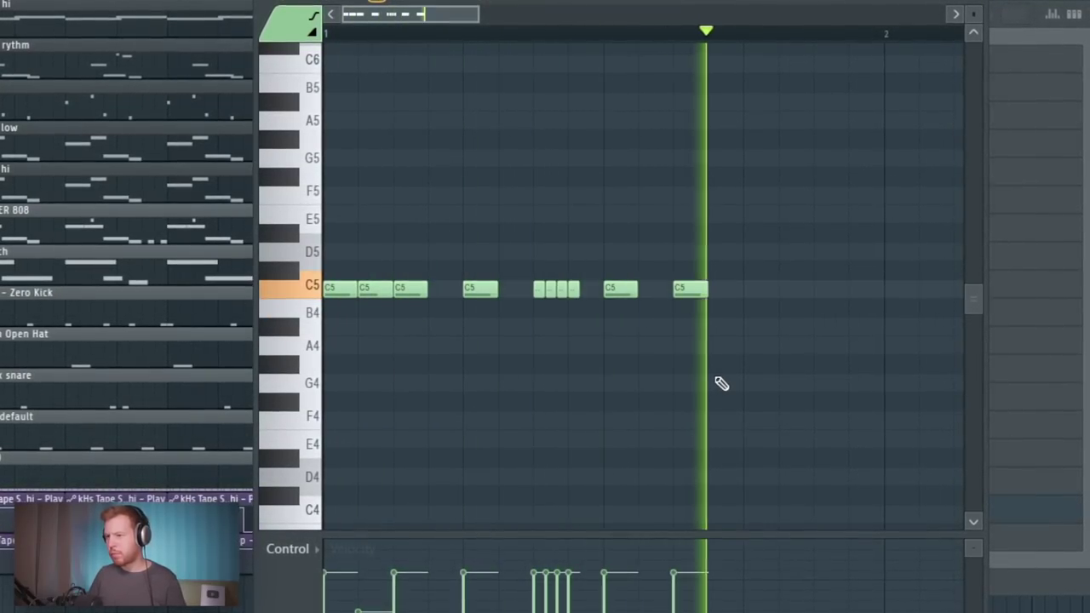
pyautogui.press('space')
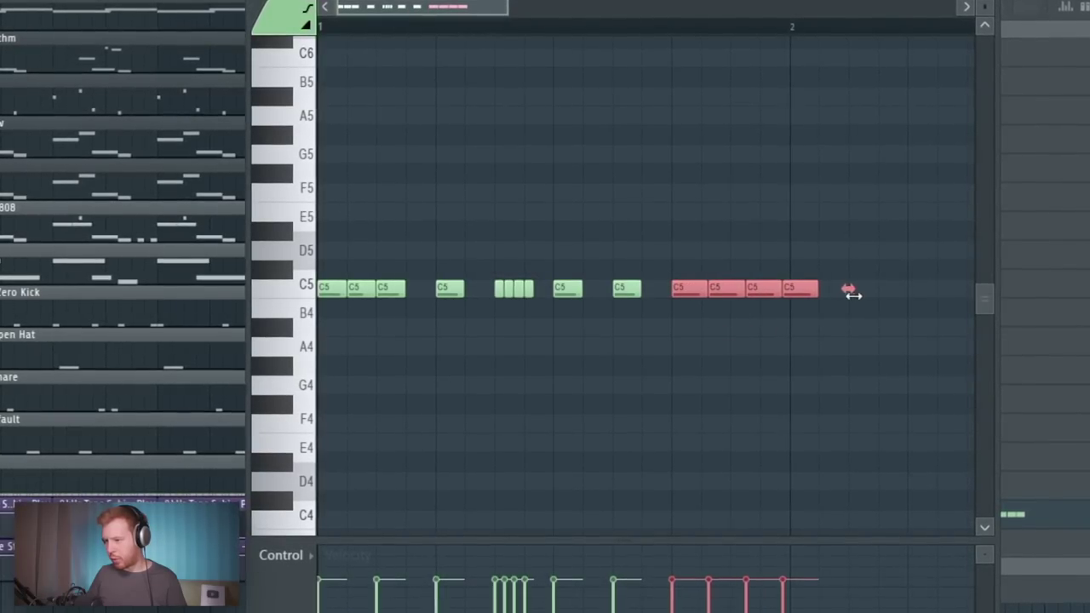
pyautogui.keyDown('ctrl'); pyautogui.click(864, 322); pyautogui.keyUp('ctrl')
pyautogui.rightClick(811, 289)
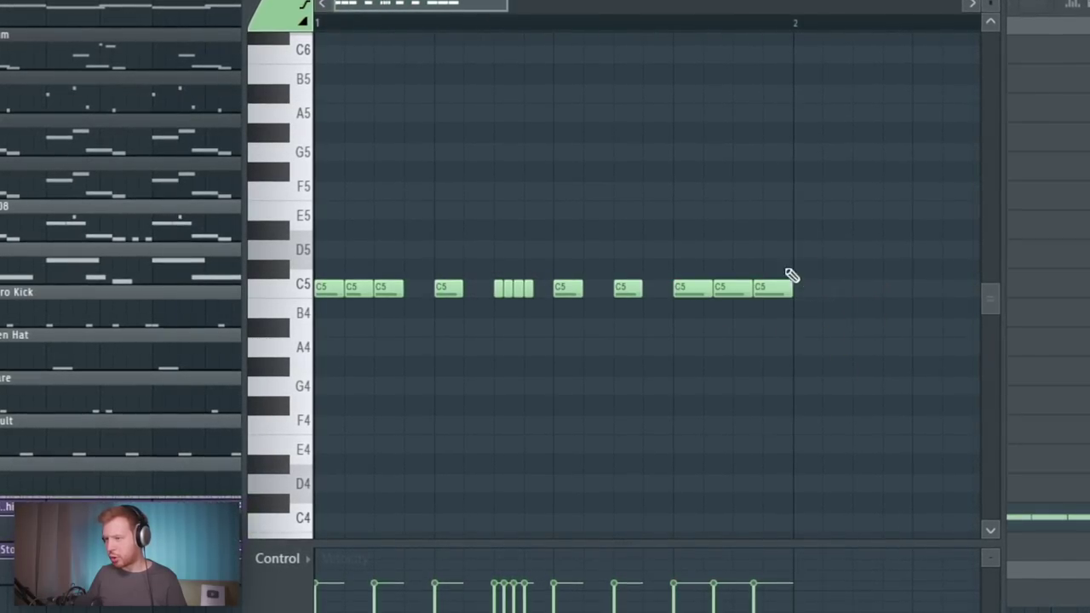
# Step: Listen to the hats, continue the Hat 9 pattern through bar 8 with more C5 hits and fast rolls, and close its piano roll
pyautogui.press('space')
pyautogui.press('space')
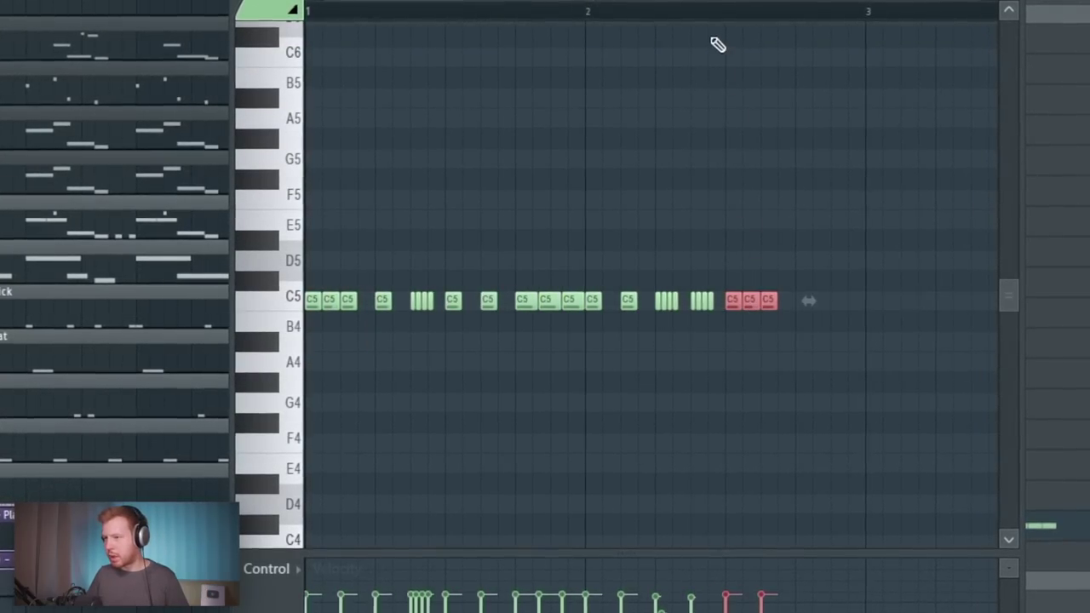
pyautogui.click(731, 12)
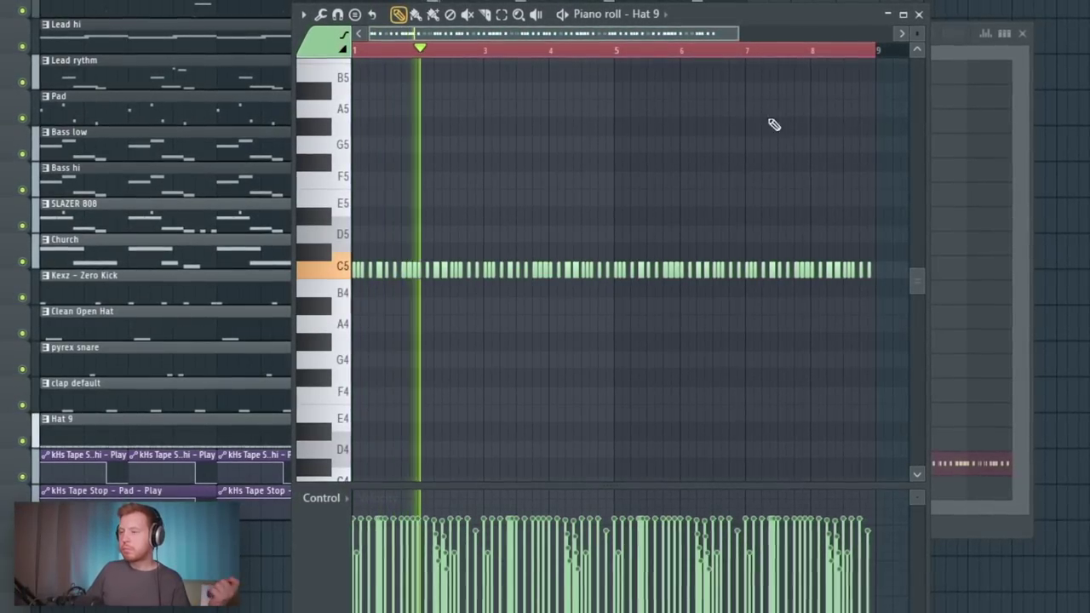
pyautogui.click(919, 15)
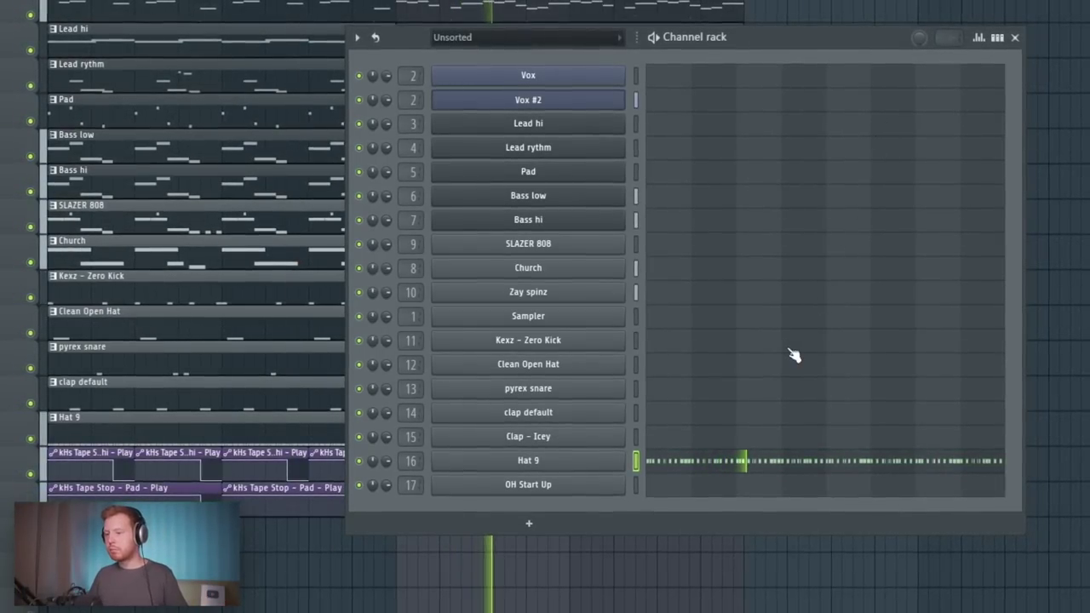
# Step: Raise the stereo delay of OH Start Up slightly and place its C5 hits on beats 2 and 4 of every bar through bar 8
pyautogui.click(593, 488)
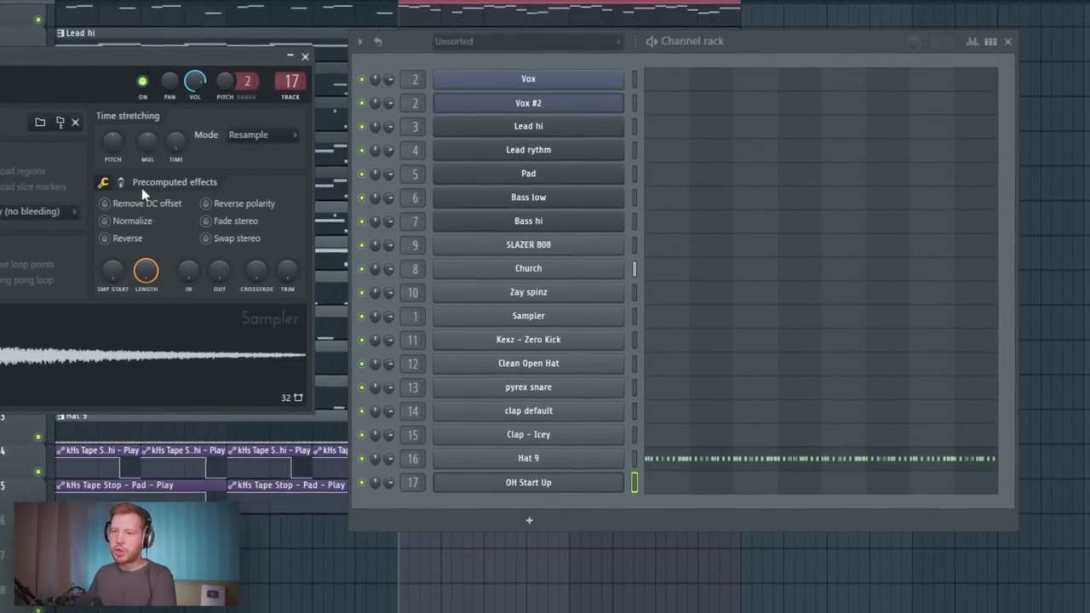
pyautogui.moveTo(155, 60); pyautogui.dragTo(462, 94)
pyautogui.click(432, 215)
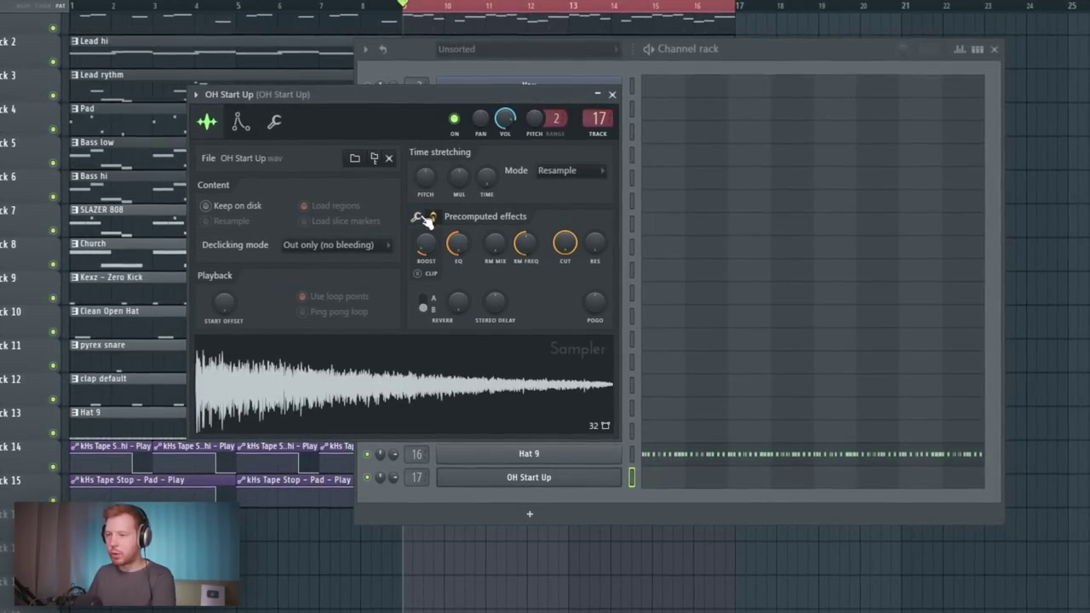
pyautogui.scroll(2, 488, 300)
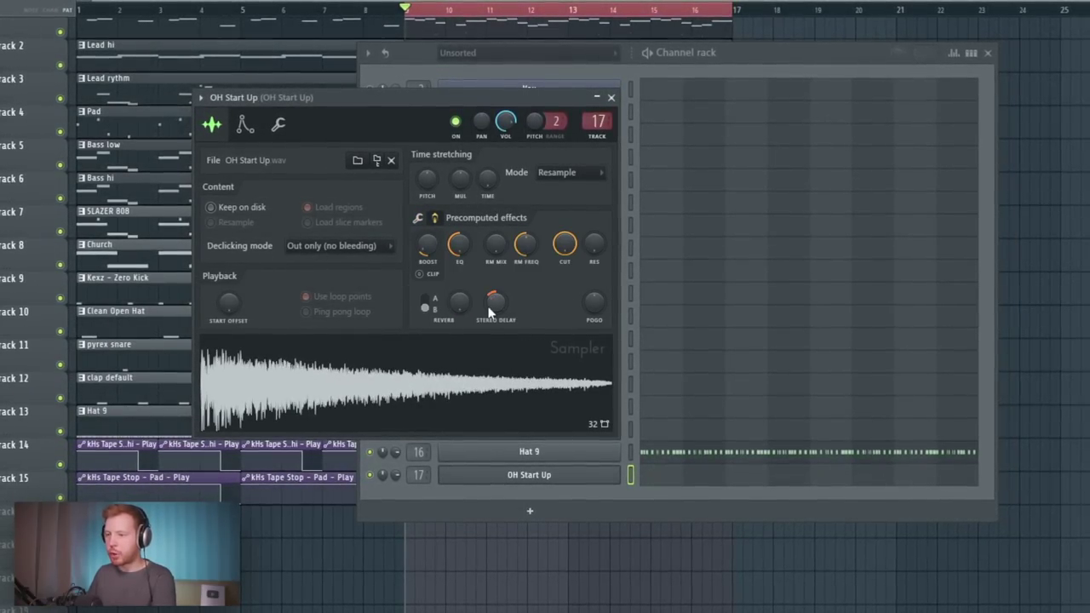
pyautogui.press('F7')
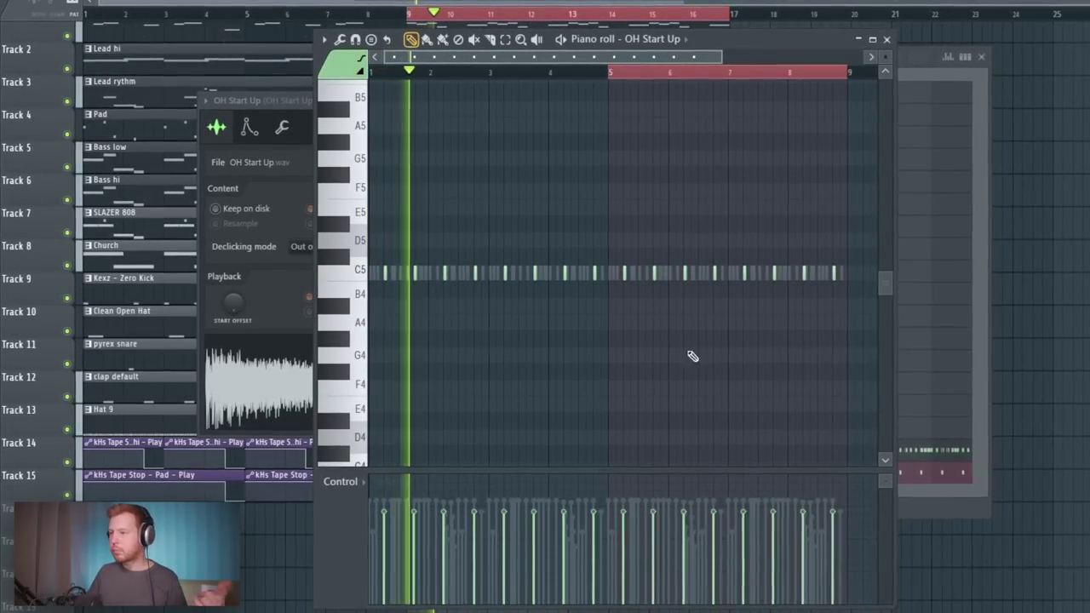
pyautogui.click(886, 40)
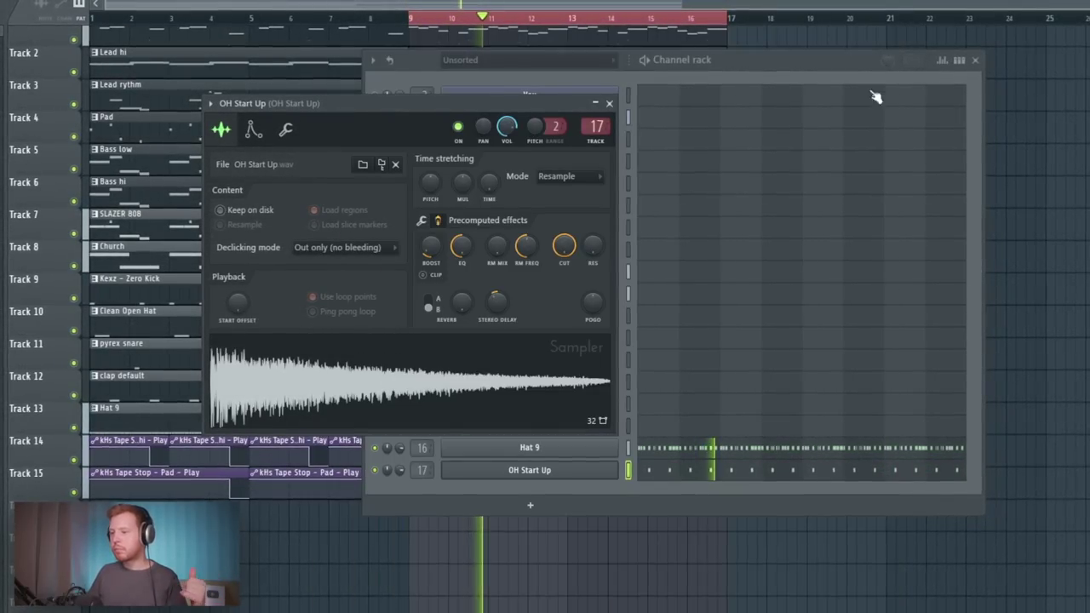
# Step: Insert Gross Beat in slot 2 of the Hat 9 mixer track, load the E-Trou - Warped preset and choose time pattern 2
pyautogui.press('F9')
pyautogui.click(757, 184)
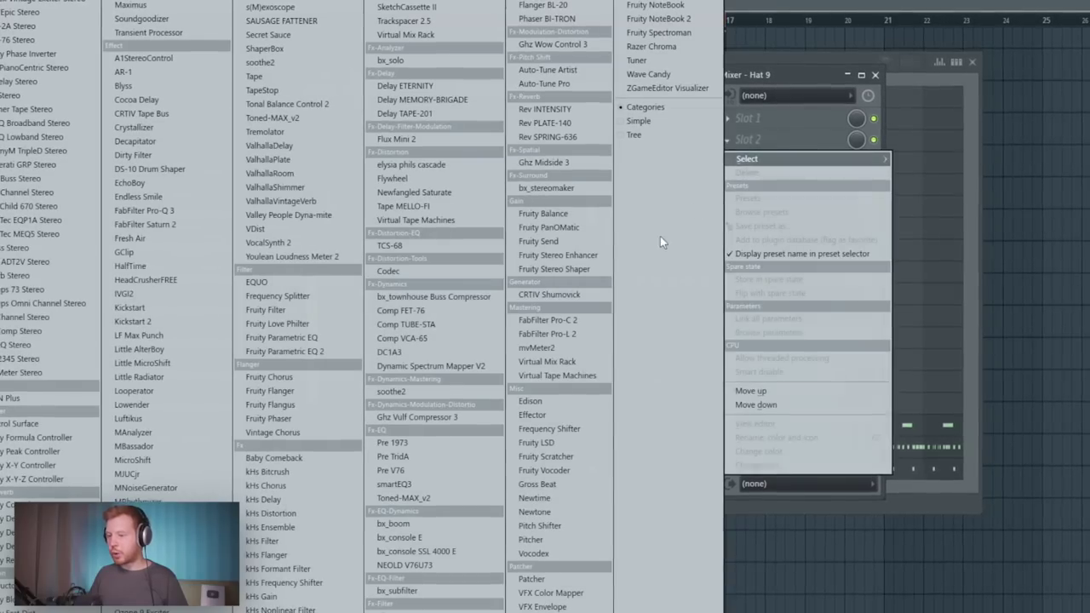
pyautogui.click(576, 487)
pyautogui.click(602, 117)
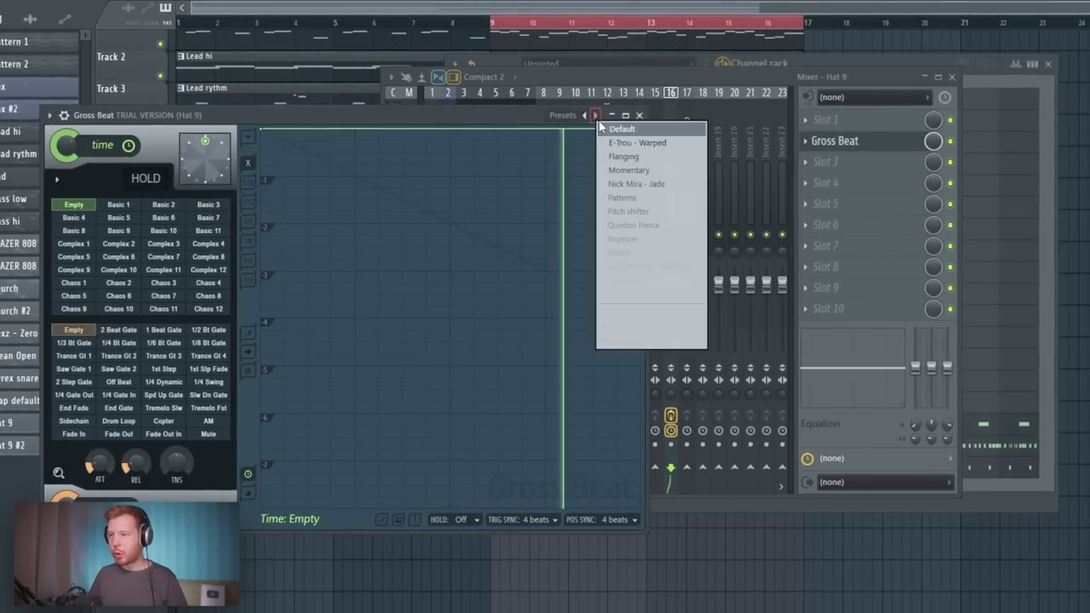
pyautogui.click(639, 142)
pyautogui.click(153, 210)
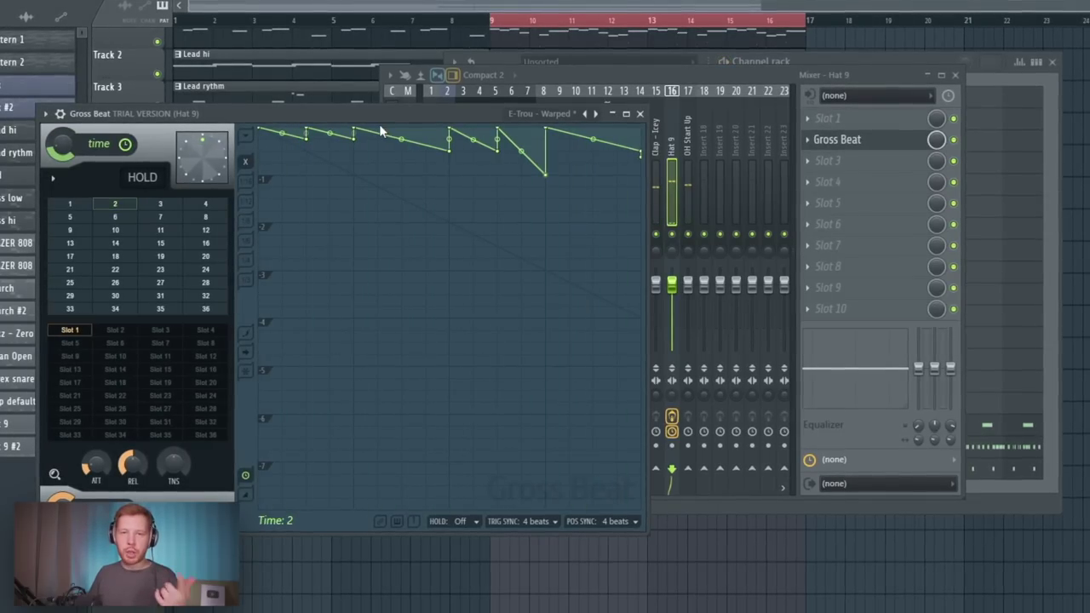
# Step: Automate the Hat 9 Gross Beat mix level so it is off in bars 1 to 8 and switches fully on at bar 9
pyautogui.rightClick(938, 145)
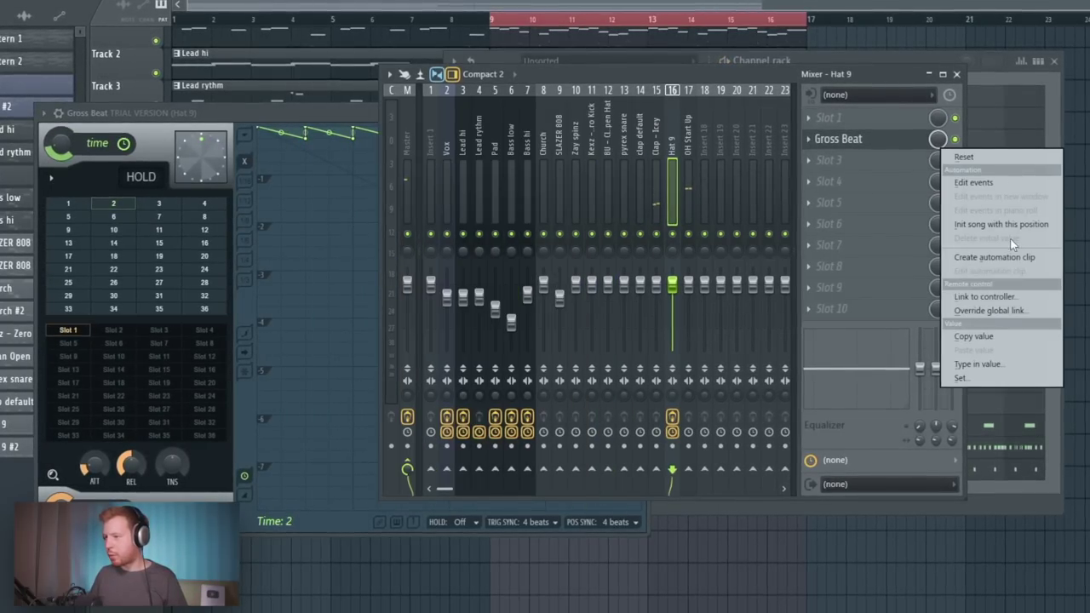
pyautogui.click(998, 260)
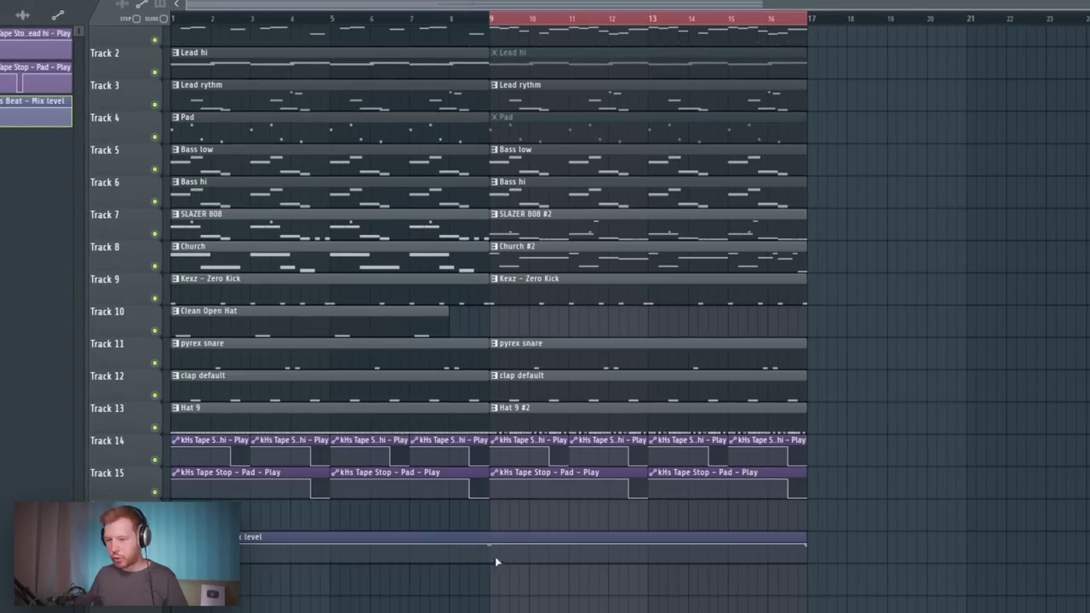
pyautogui.rightClick(494, 558)
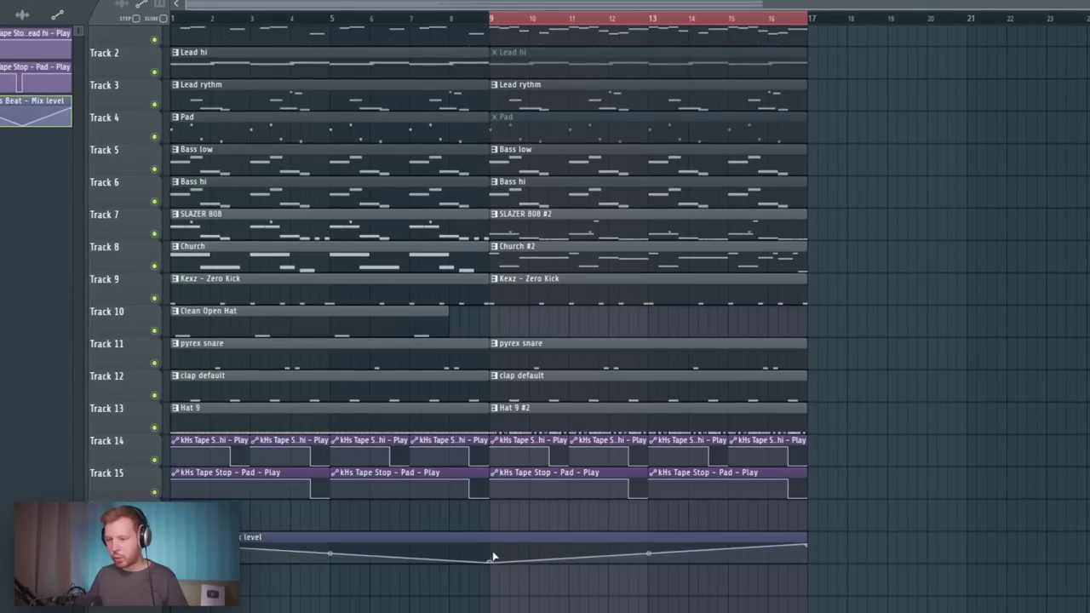
pyautogui.rightClick(491, 554)
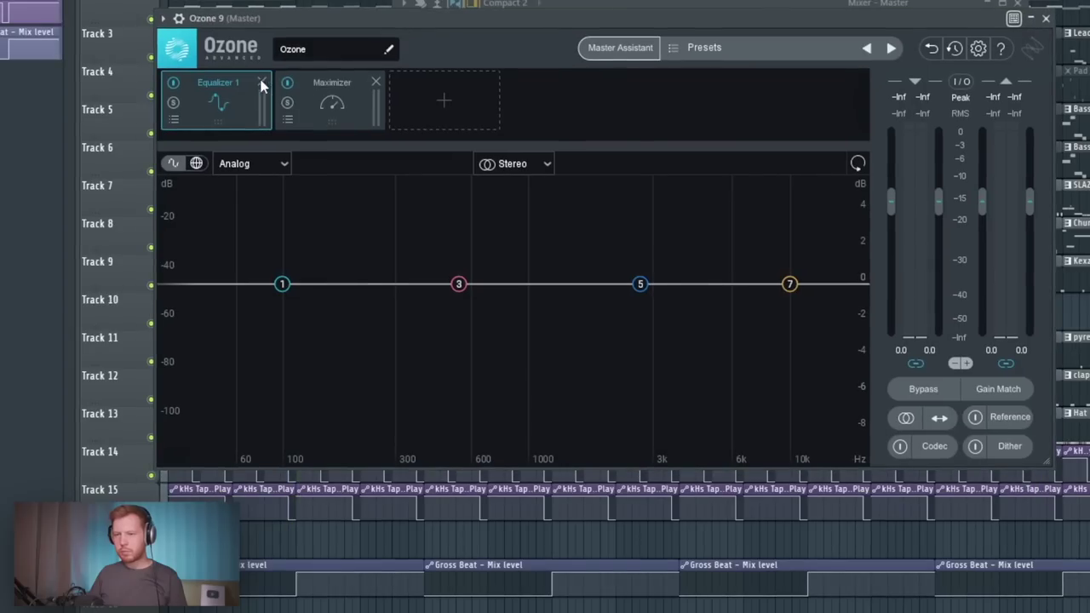
# Step: Remove the Equalizer from Ozone on the Master and raise the Maximizer's threshold
pyautogui.click(262, 83)
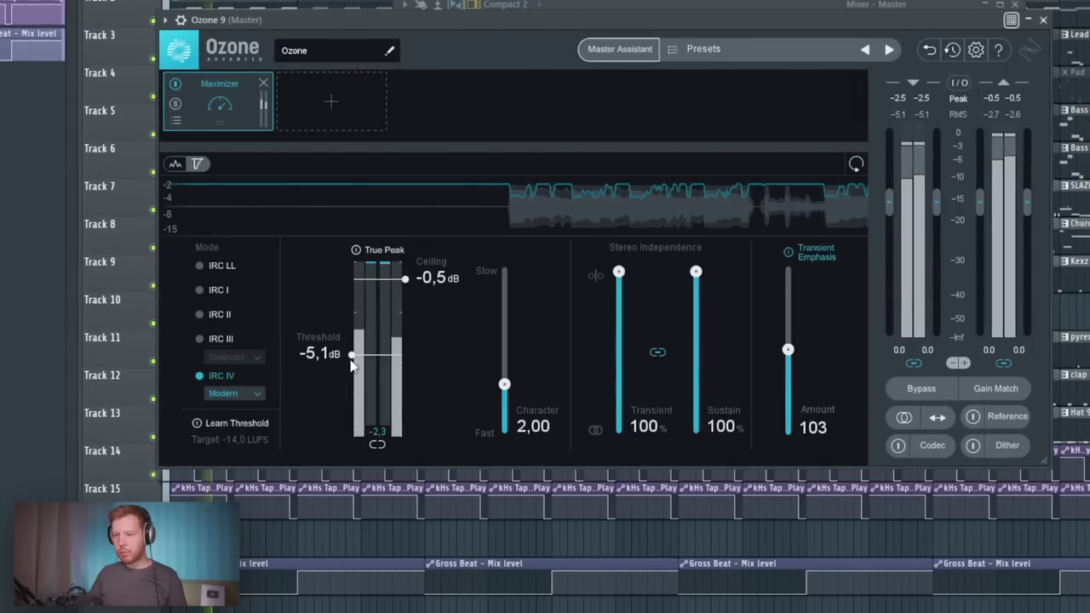
pyautogui.moveTo(352, 359); pyautogui.dragTo(360, 313)
# Step: Add Exciter and Imager modules to Ozone and order the chain as Imager, Exciter, Maximizer
pyautogui.click(328, 100)
pyautogui.click(336, 216)
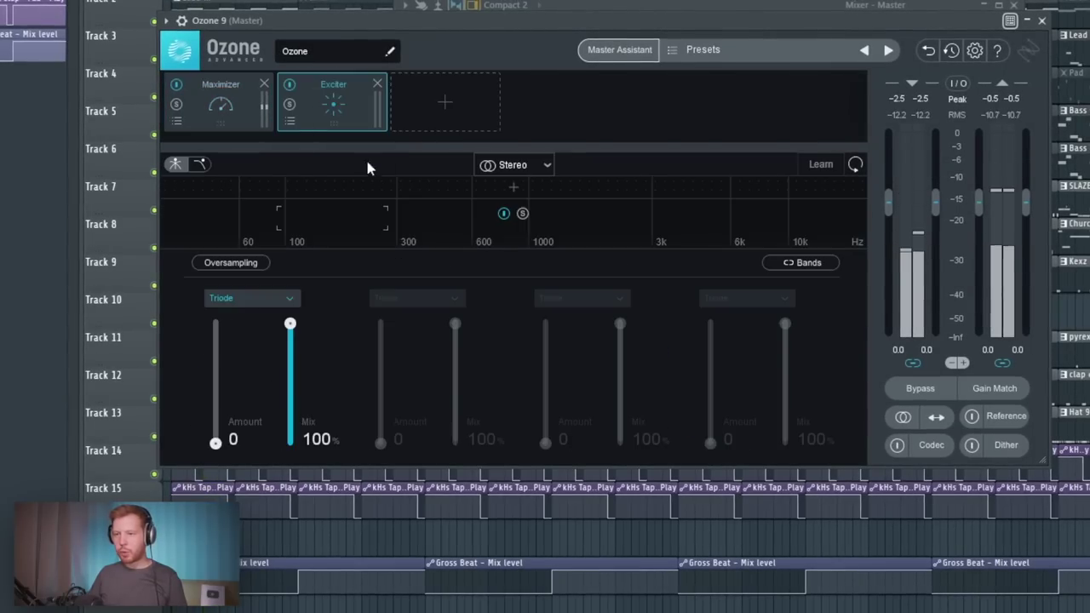
pyautogui.click(456, 115)
pyautogui.click(434, 239)
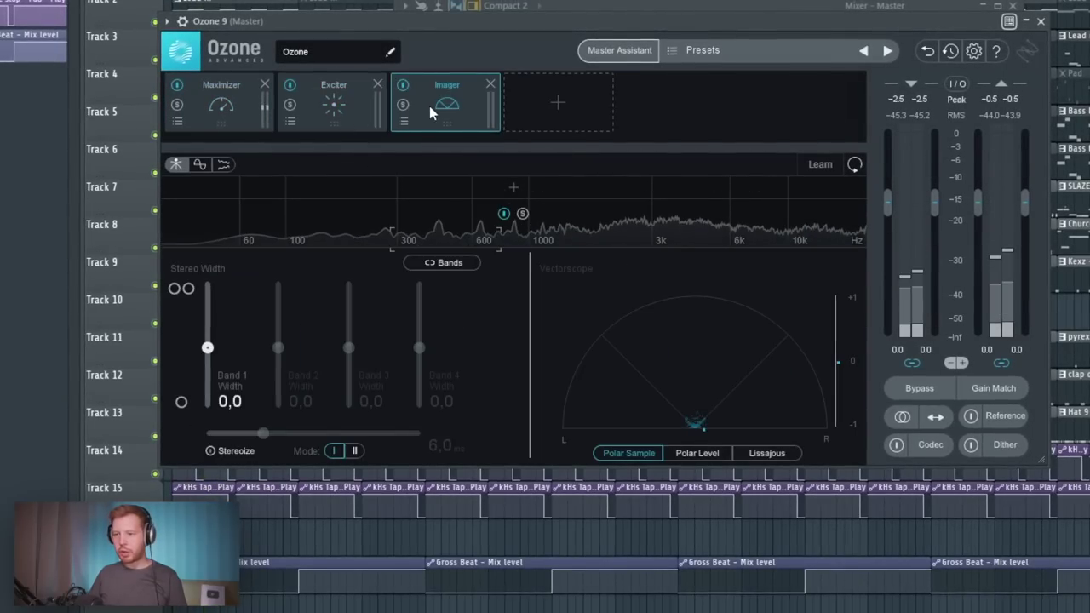
pyautogui.moveTo(429, 106); pyautogui.dragTo(288, 117)
pyautogui.moveTo(439, 105); pyautogui.dragTo(339, 111)
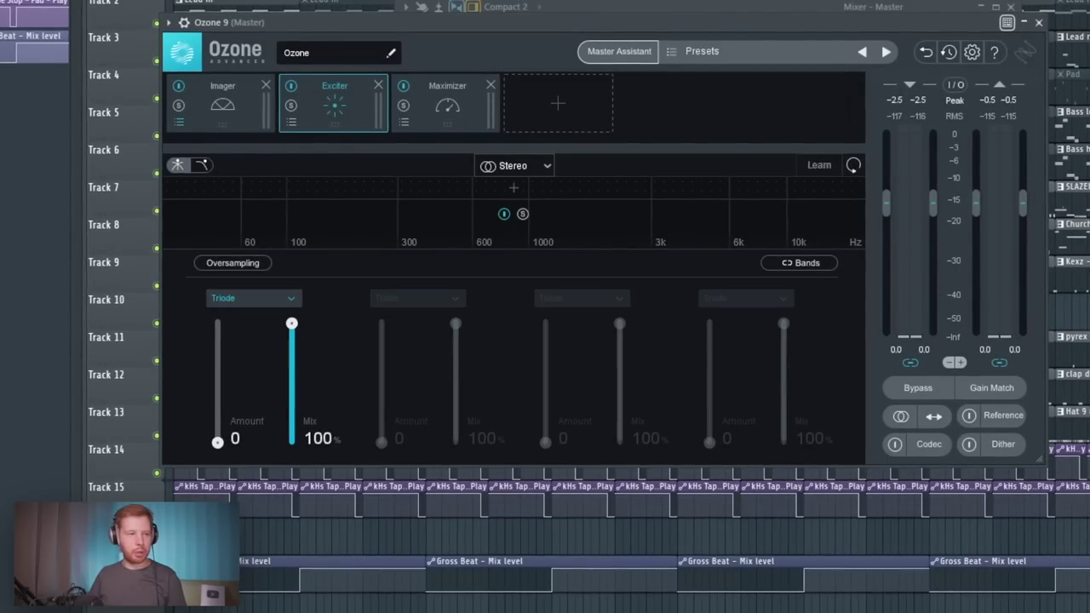
# Step: Play the beat, load the Gentle Width preset for the Imager and Gentle Tape for the Exciter, and close Ozone
pyautogui.press('space')
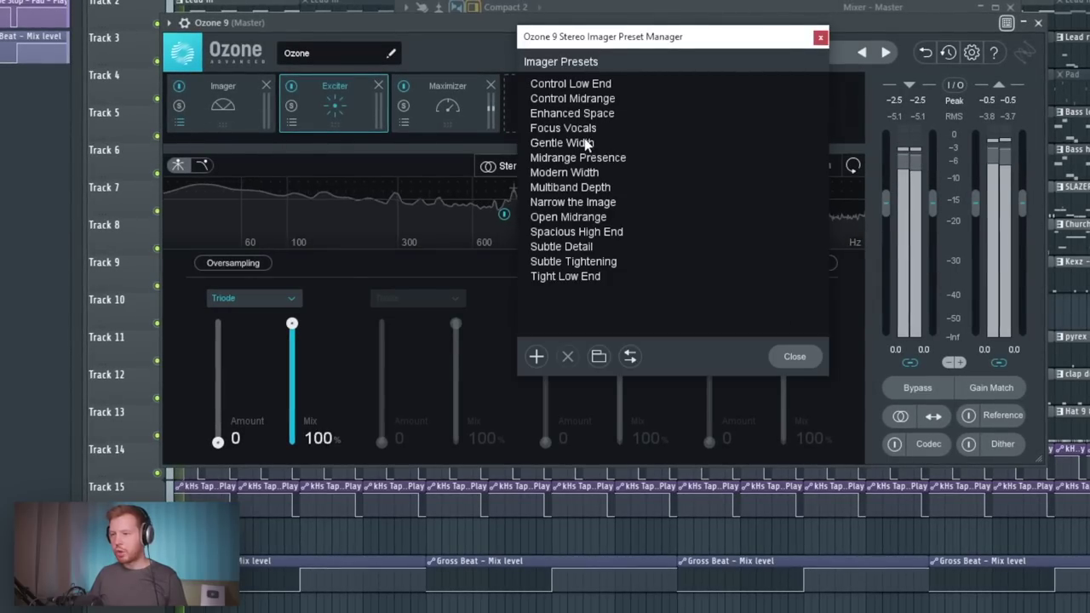
pyautogui.click(562, 143)
pyautogui.click(820, 38)
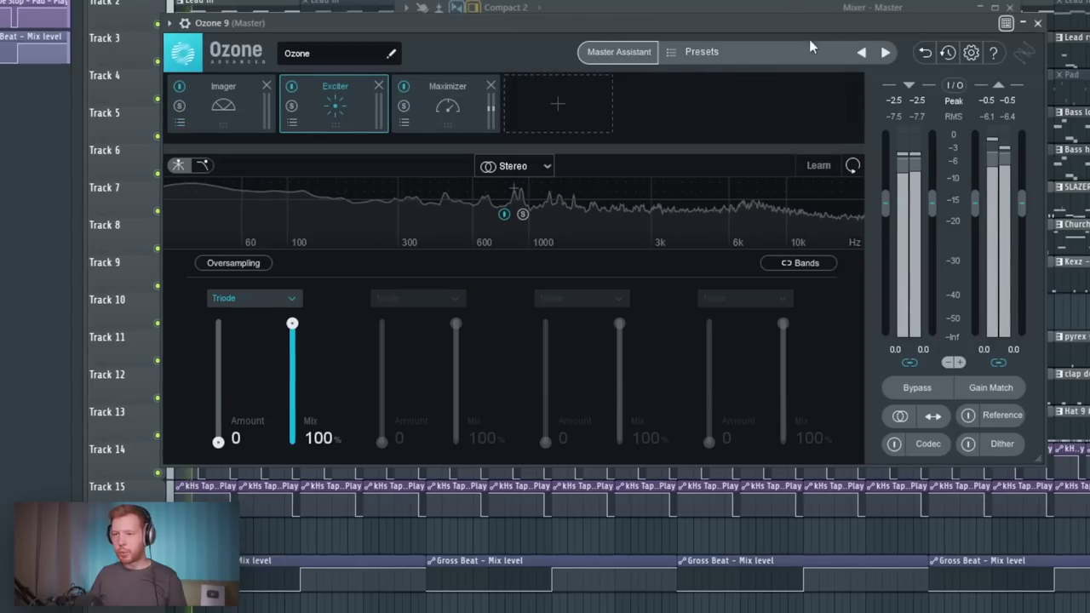
pyautogui.click(293, 124)
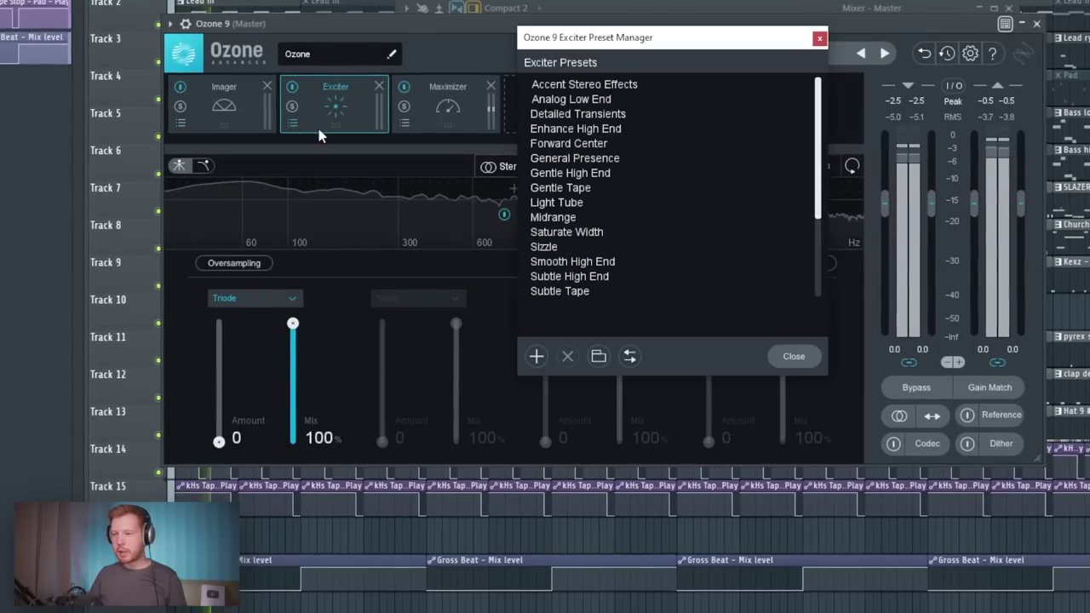
pyautogui.click(571, 189)
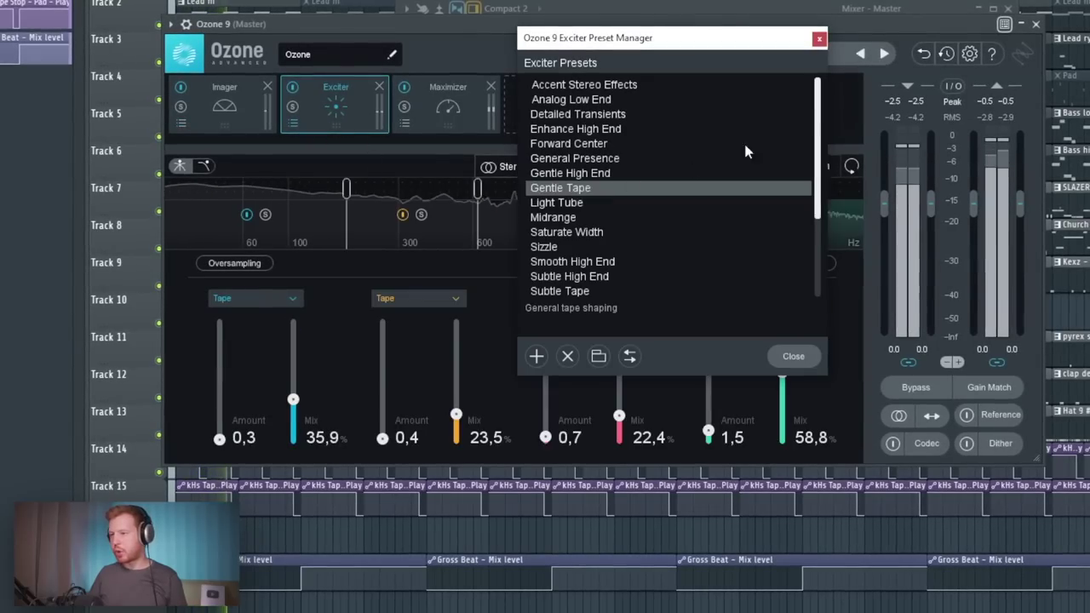
pyautogui.click(820, 38)
pyautogui.click(1036, 24)
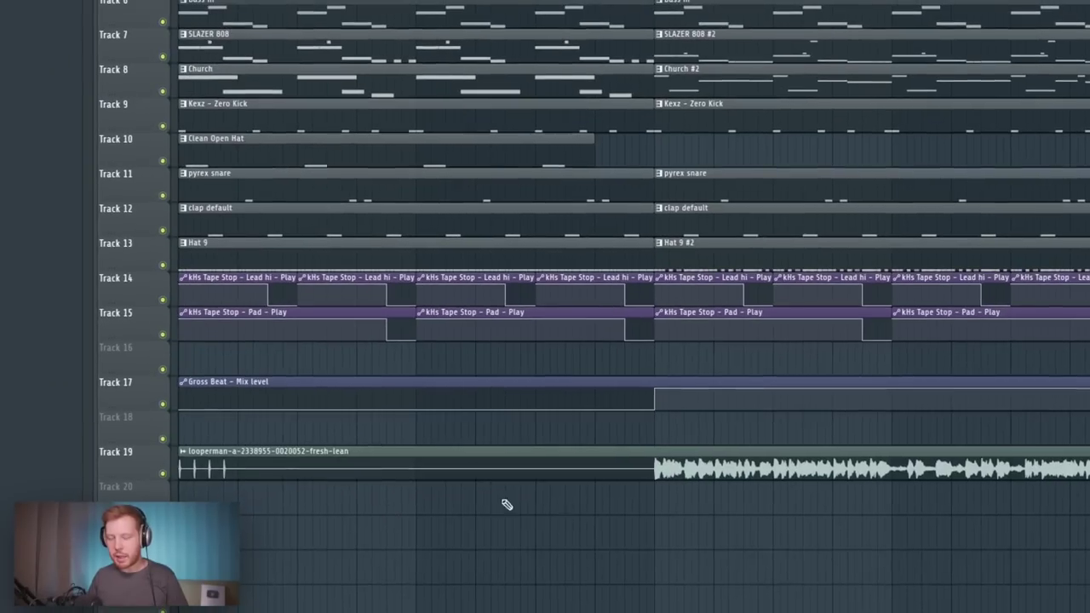
# Step: Nudge the fresh-lean vocal clip on Track 19 slightly earlier so its opening clicks line up with the beat grid
pyautogui.scroll(3, 506, 504)
pyautogui.scroll(-3, 253, 443)
pyautogui.scroll(2, 263, 421)
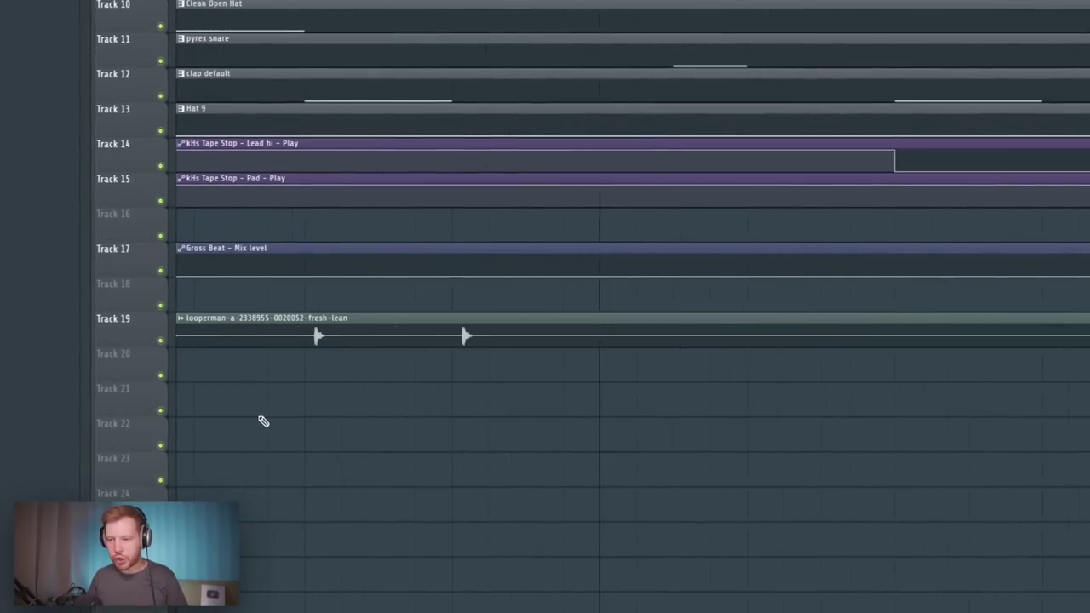
pyautogui.scroll(-2, 263, 422)
pyautogui.scroll(2, 482, 314)
pyautogui.scroll(-1, 409, 255)
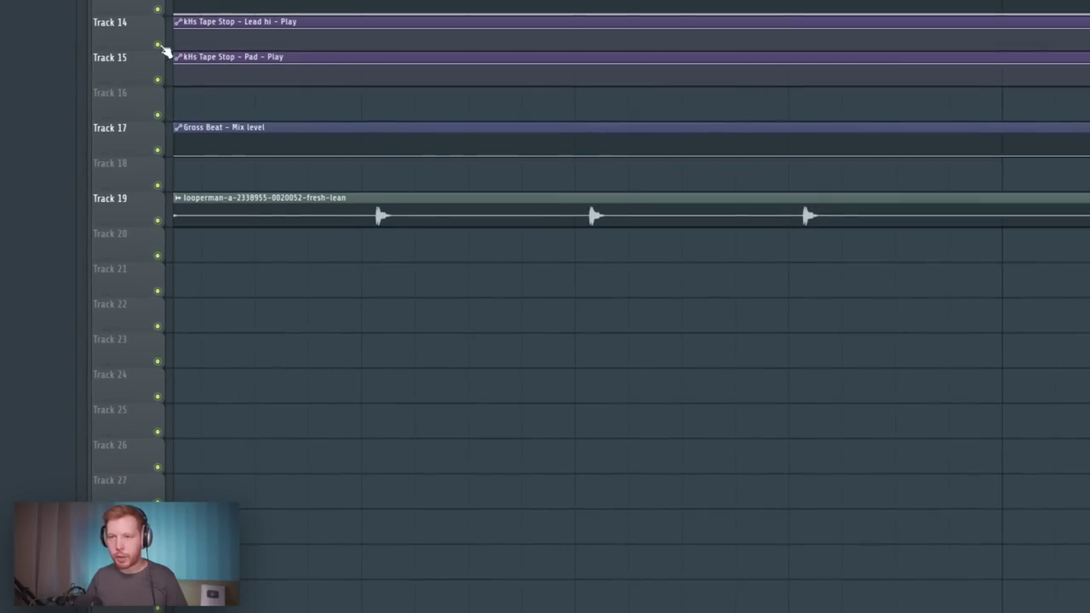
pyautogui.moveTo(411, 210); pyautogui.dragTo(397, 207)
pyautogui.scroll(3, 750, 397)
pyautogui.scroll(-6, 750, 397)
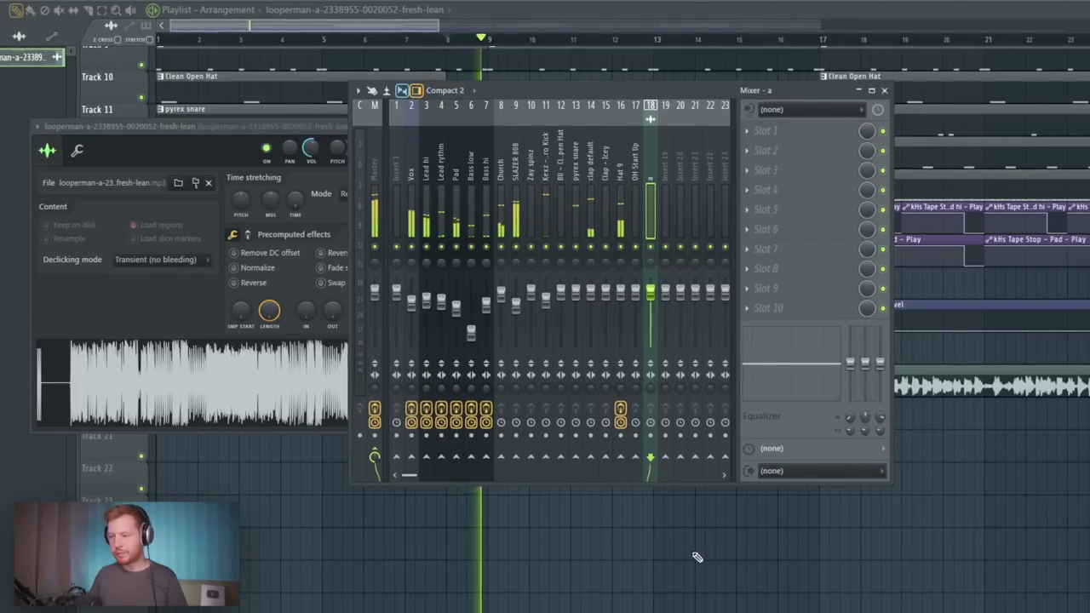
# Step: Play the second part with the vocal and check the fresh-lean clip's channel settings and its level on mixer track 18
pyautogui.rightClick(698, 556)
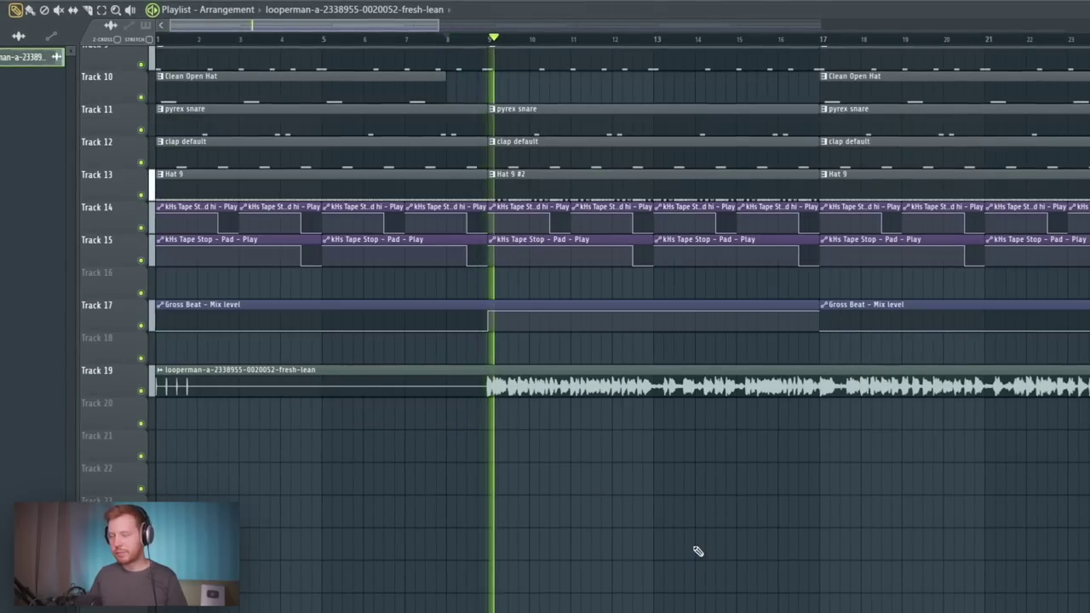
pyautogui.doubleClick(599, 395)
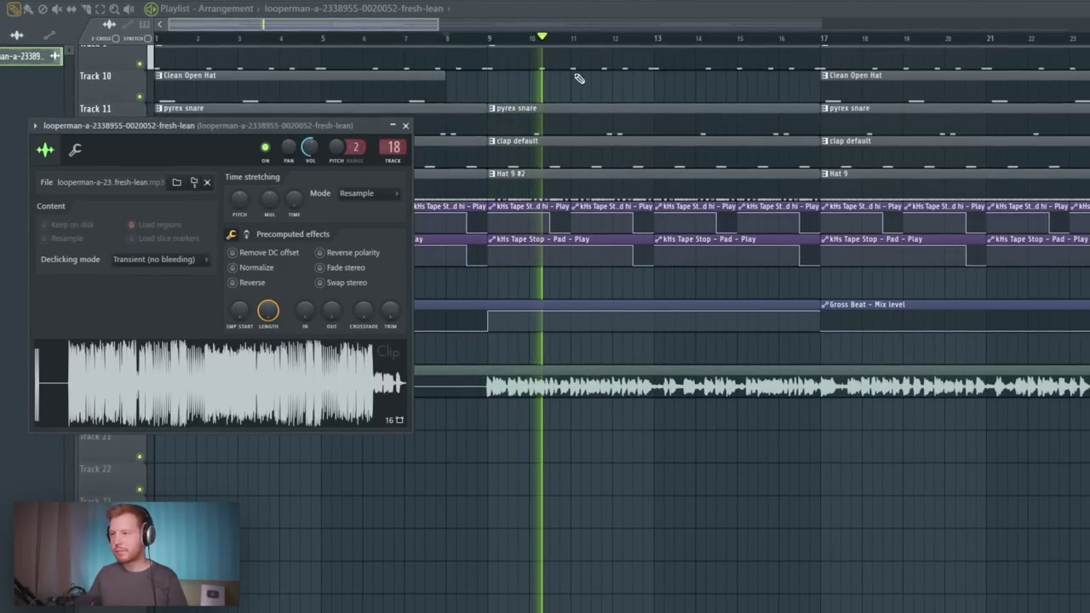
pyautogui.press('F9')
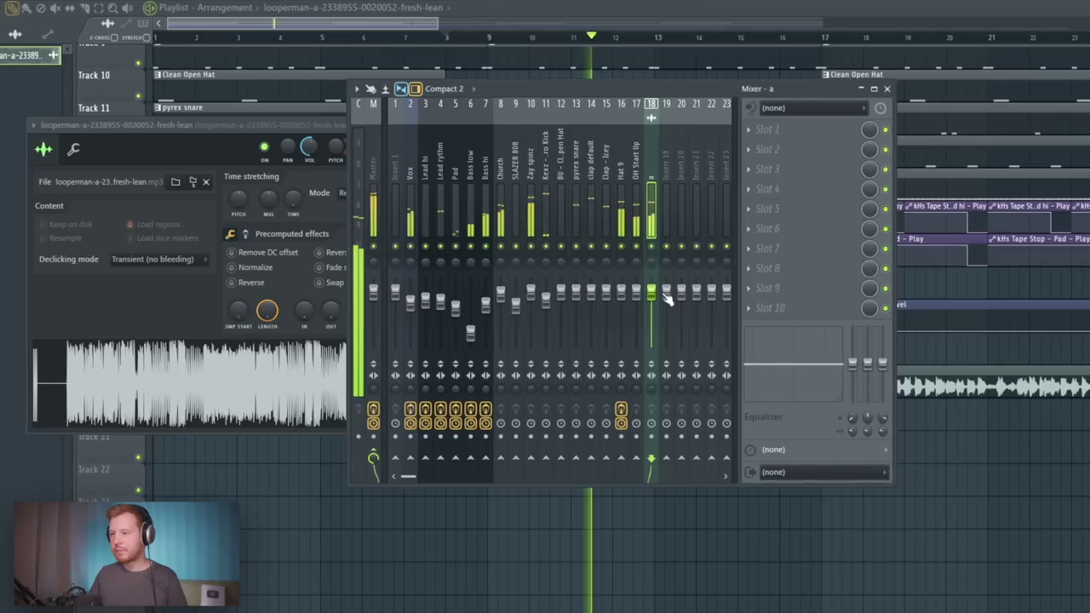
pyautogui.click(300, 126)
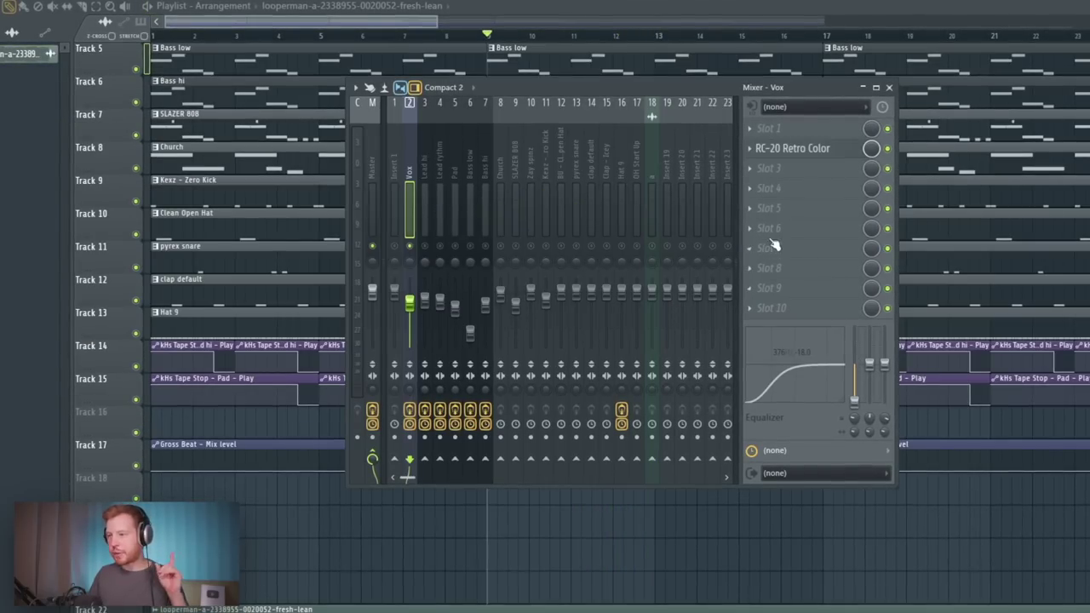
# Step: Load Flux Mini 2 with the tremolator preset in slot 5 of the Vox mixer track and play the beat from bar 9
pyautogui.click(772, 245)
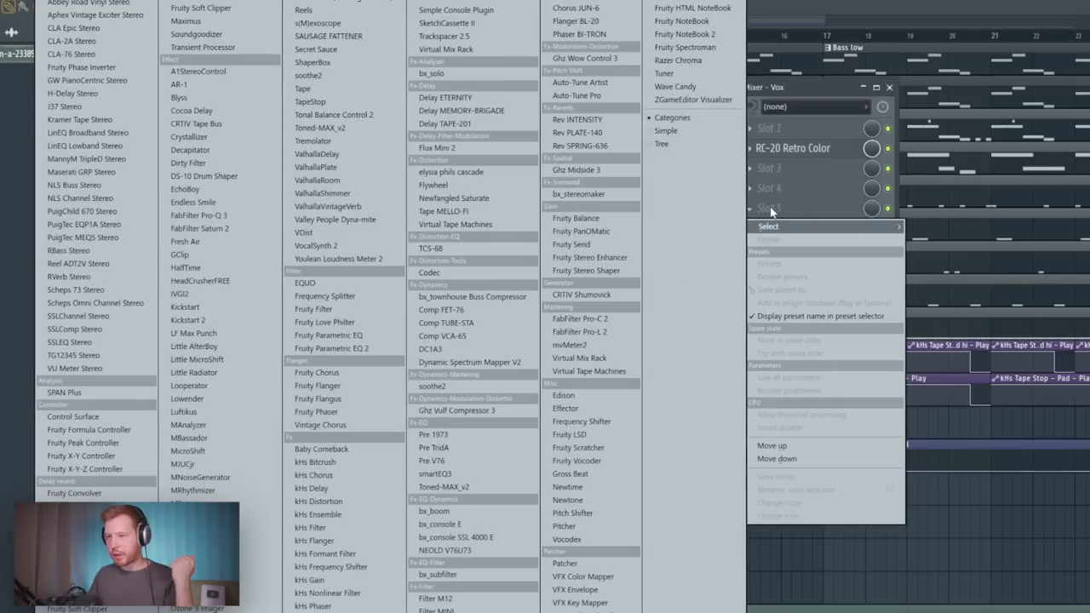
pyautogui.click(437, 147)
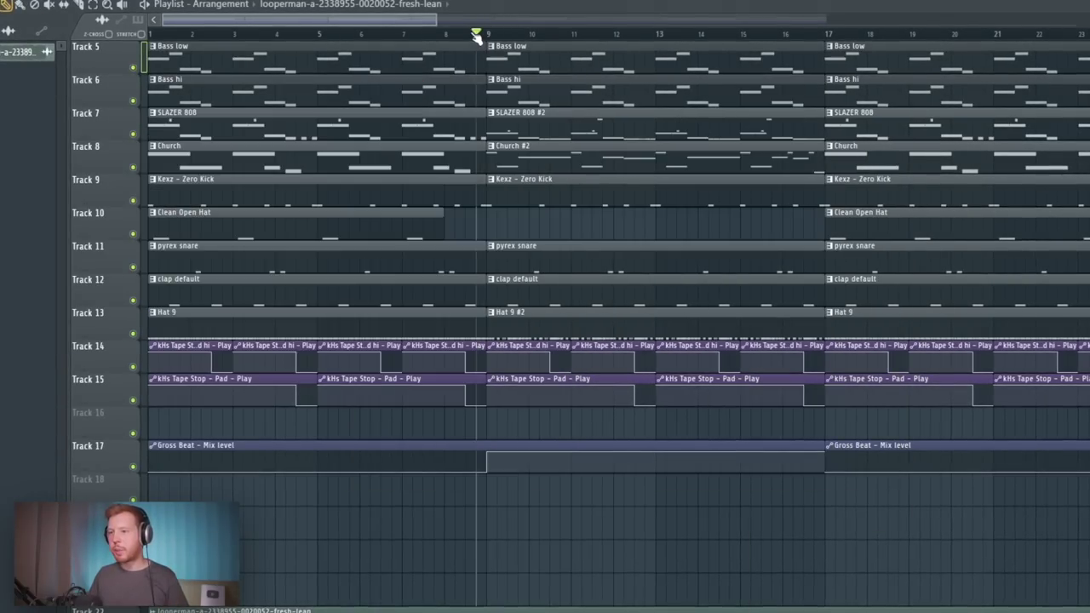
pyautogui.moveTo(477, 37)
pyautogui.mouseDown()
pyautogui.moveTo(508, 34)
pyautogui.moveTo(487, 34)
pyautogui.mouseUp()
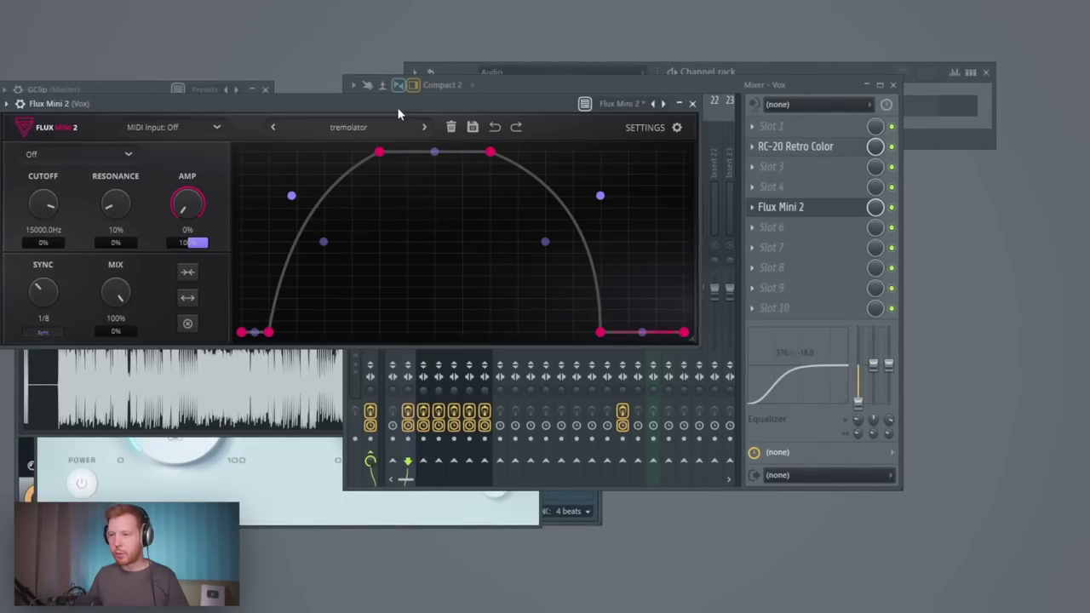
pyautogui.moveTo(401, 110); pyautogui.dragTo(512, 116)
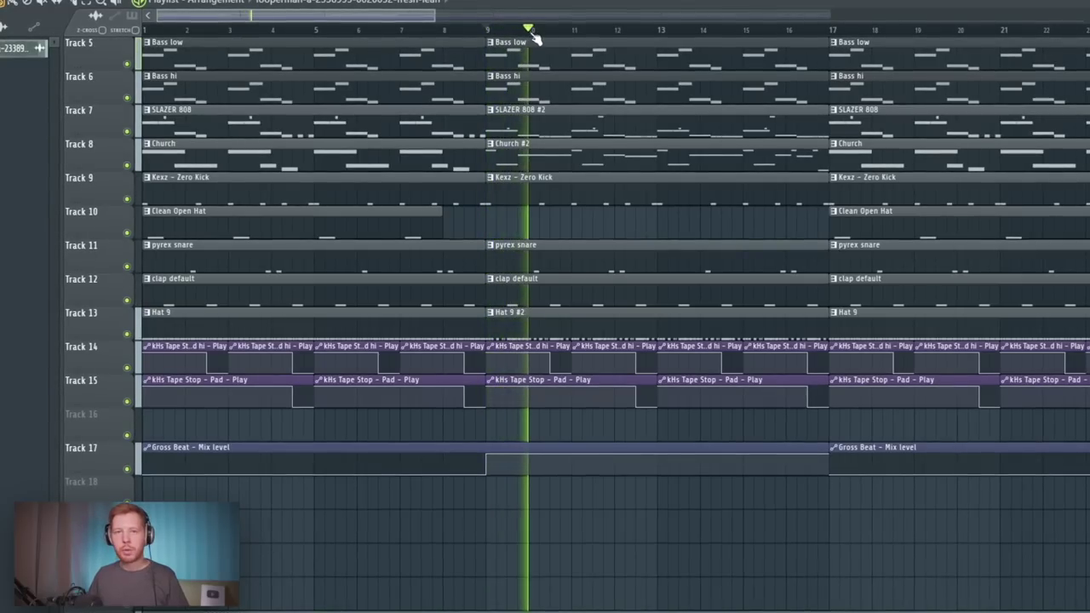
pyautogui.press('space')
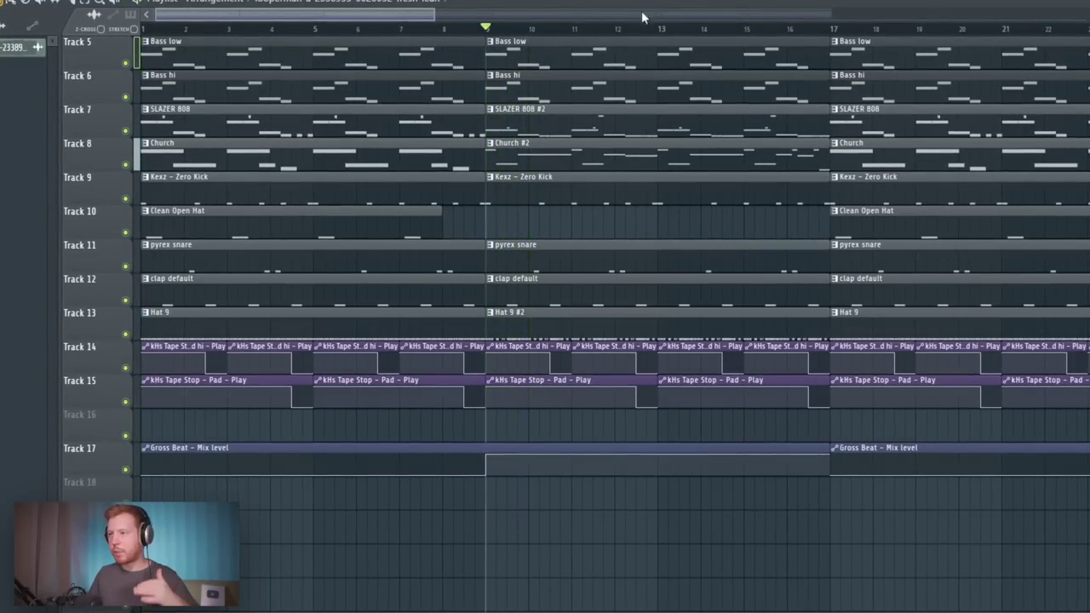
# Step: Automate Flux Mini 2's mix level across bars 1 to 16, stepping it up at bar 9 like the Gross Beat automation
pyautogui.press('F9')
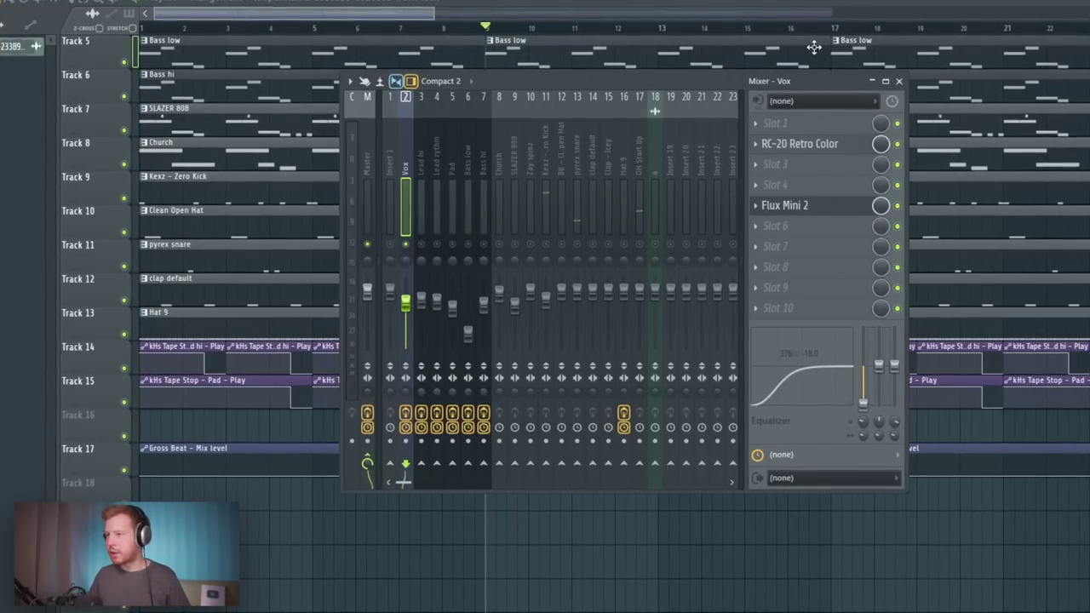
pyautogui.press('F9')
pyautogui.moveTo(832, 29); pyautogui.dragTo(142, 29)
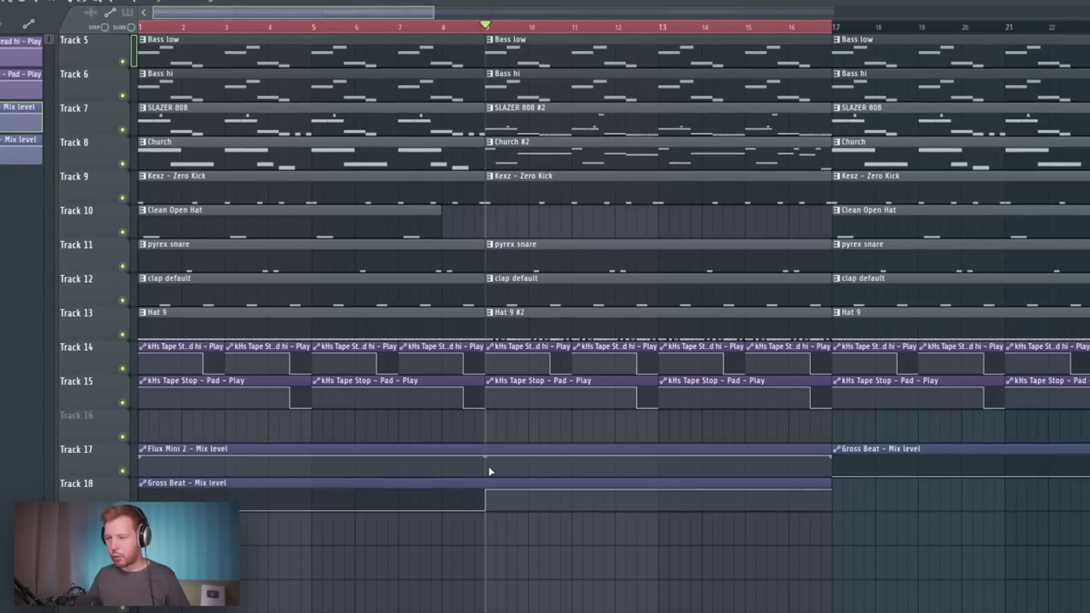
pyautogui.moveTo(485, 479)
pyautogui.mouseDown()
pyautogui.moveTo(324, 548)
pyautogui.moveTo(530, 511)
pyautogui.mouseUp()
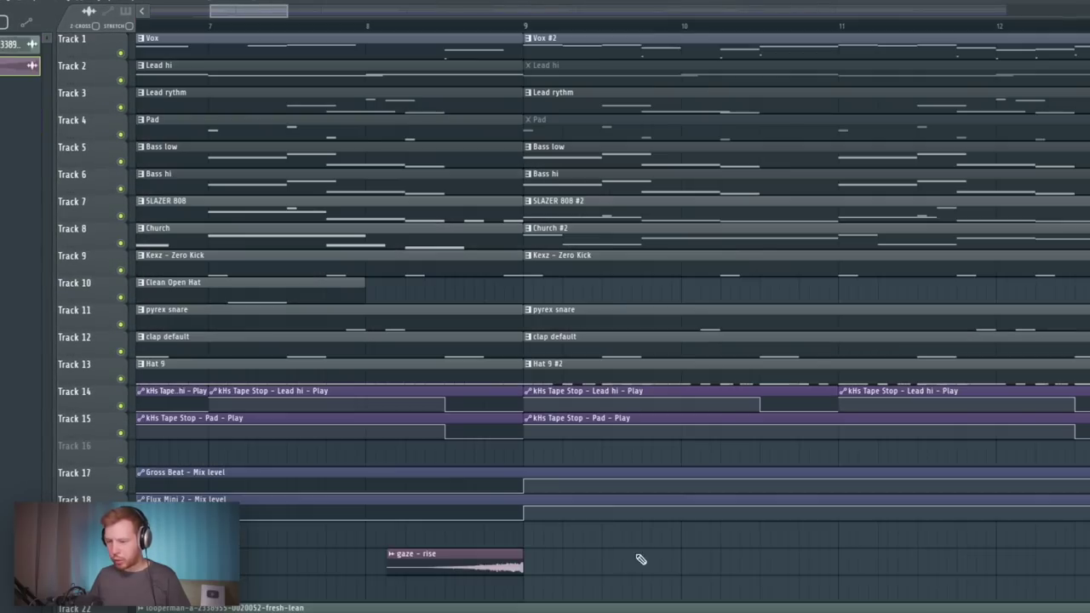
# Step: Delete the SLAZER 808, Kexz Zero Kick, Clean Open Hat and pyrex snare patterns from the first eight bars
pyautogui.keyDown('ctrl'); pyautogui.click(499, 556); pyautogui.keyUp('ctrl')
pyautogui.scroll(-5, 344, 265)
pyautogui.moveTo(407, 272); pyautogui.dragTo(695, 294)
pyautogui.scroll(-2, 238, 353)
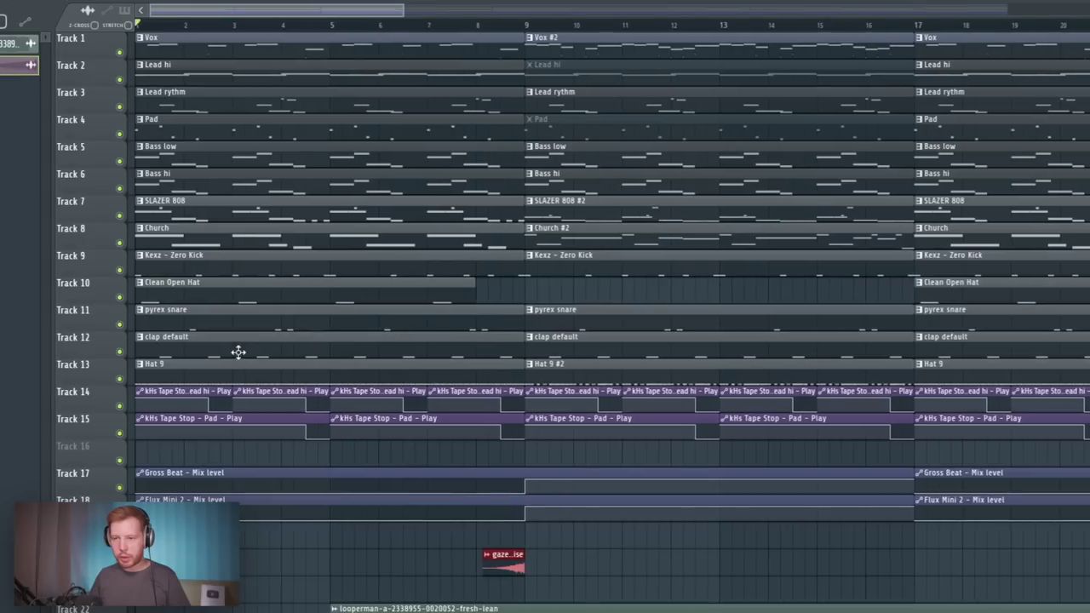
pyautogui.rightClick(170, 209)
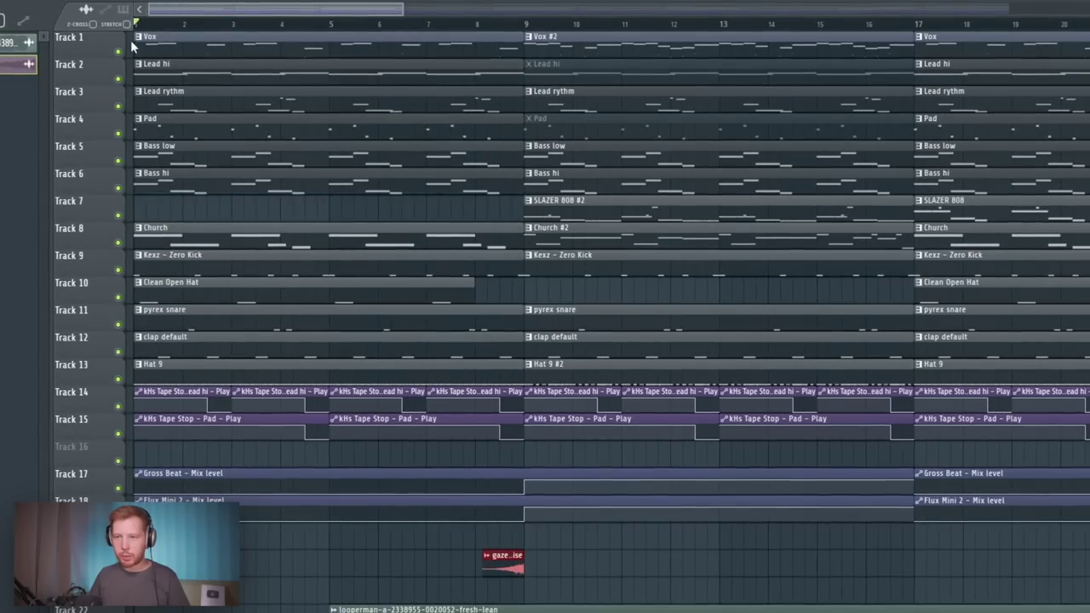
pyautogui.rightClick(227, 261)
pyautogui.rightClick(256, 294)
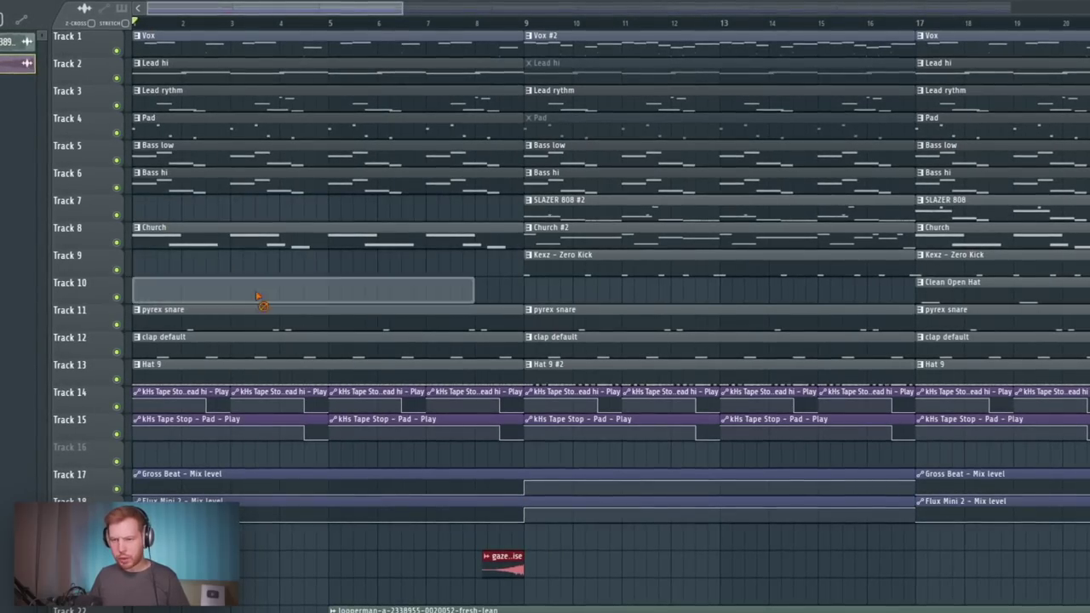
pyautogui.rightClick(278, 324)
# Step: Trim the intro patterns to end slightly before bar 9, and clear the 808, kick, snare, clap and hat from bars 25 and 26
pyautogui.keyDown('ctrl'); pyautogui.click(479, 305); pyautogui.keyUp('ctrl')
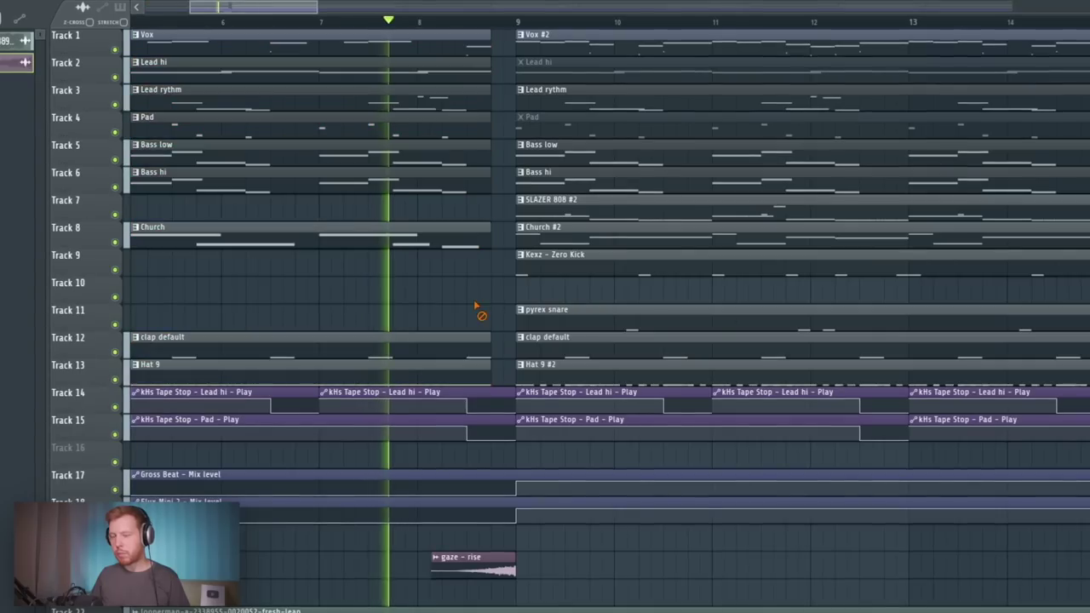
pyautogui.scroll(-3, 412, 304)
pyautogui.scroll(-2, 401, 307)
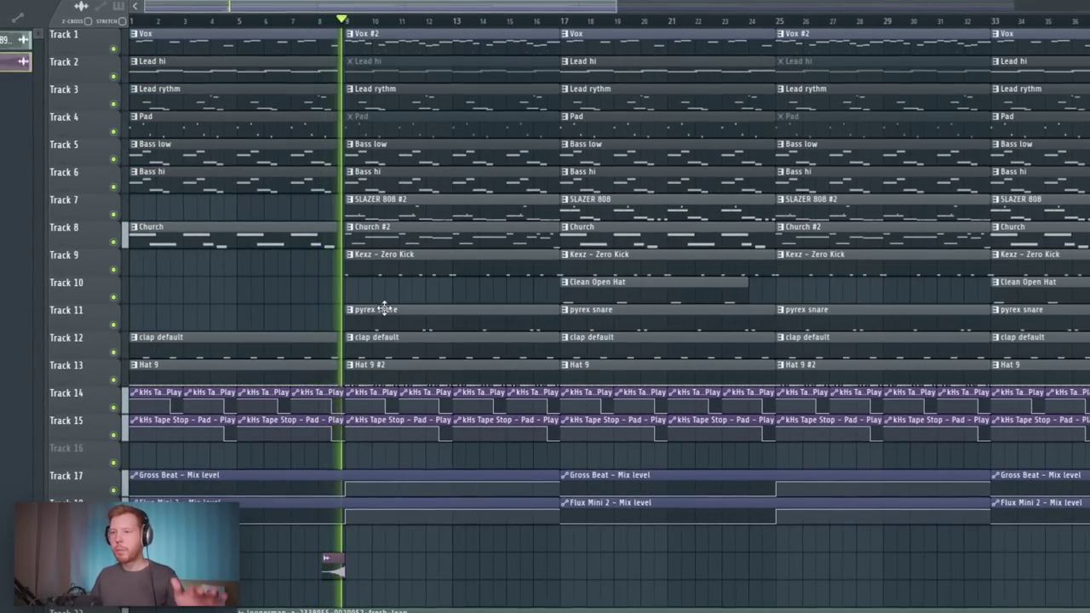
pyautogui.doubleClick(331, 561)
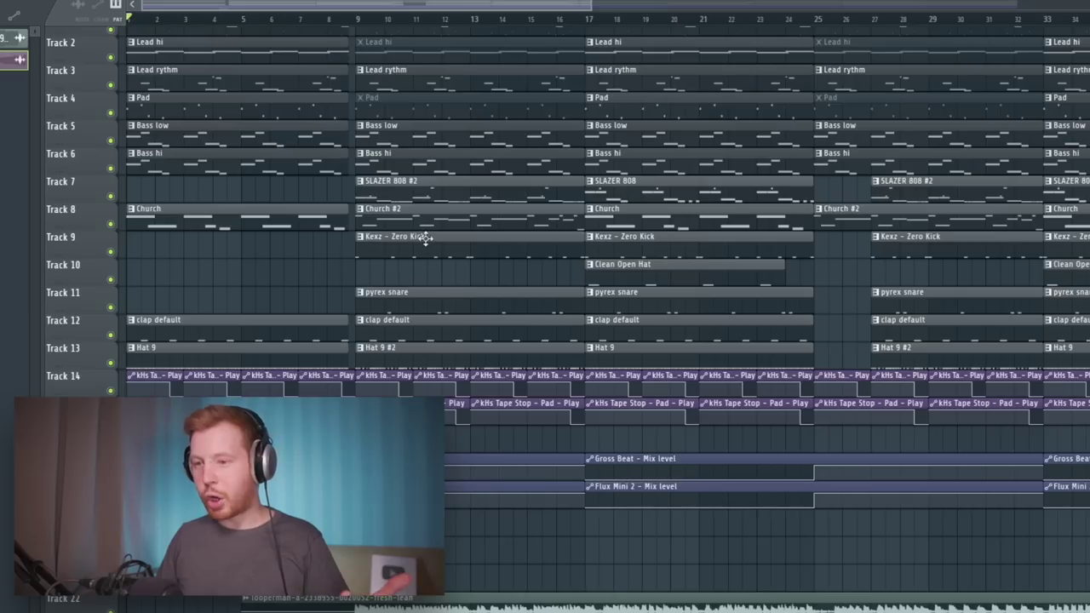
pyautogui.scroll(1, 398, 372)
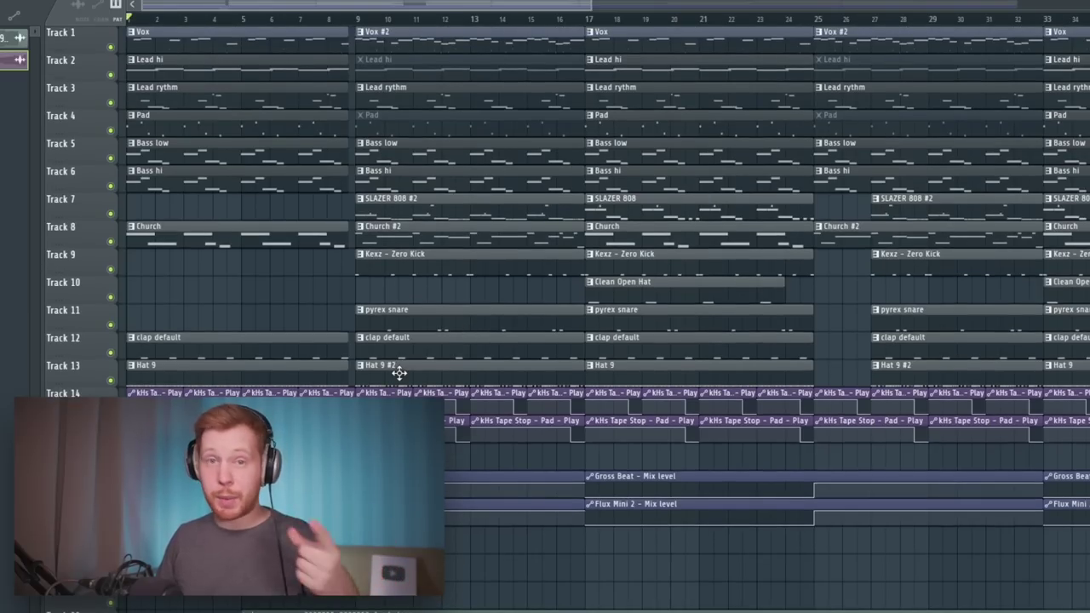